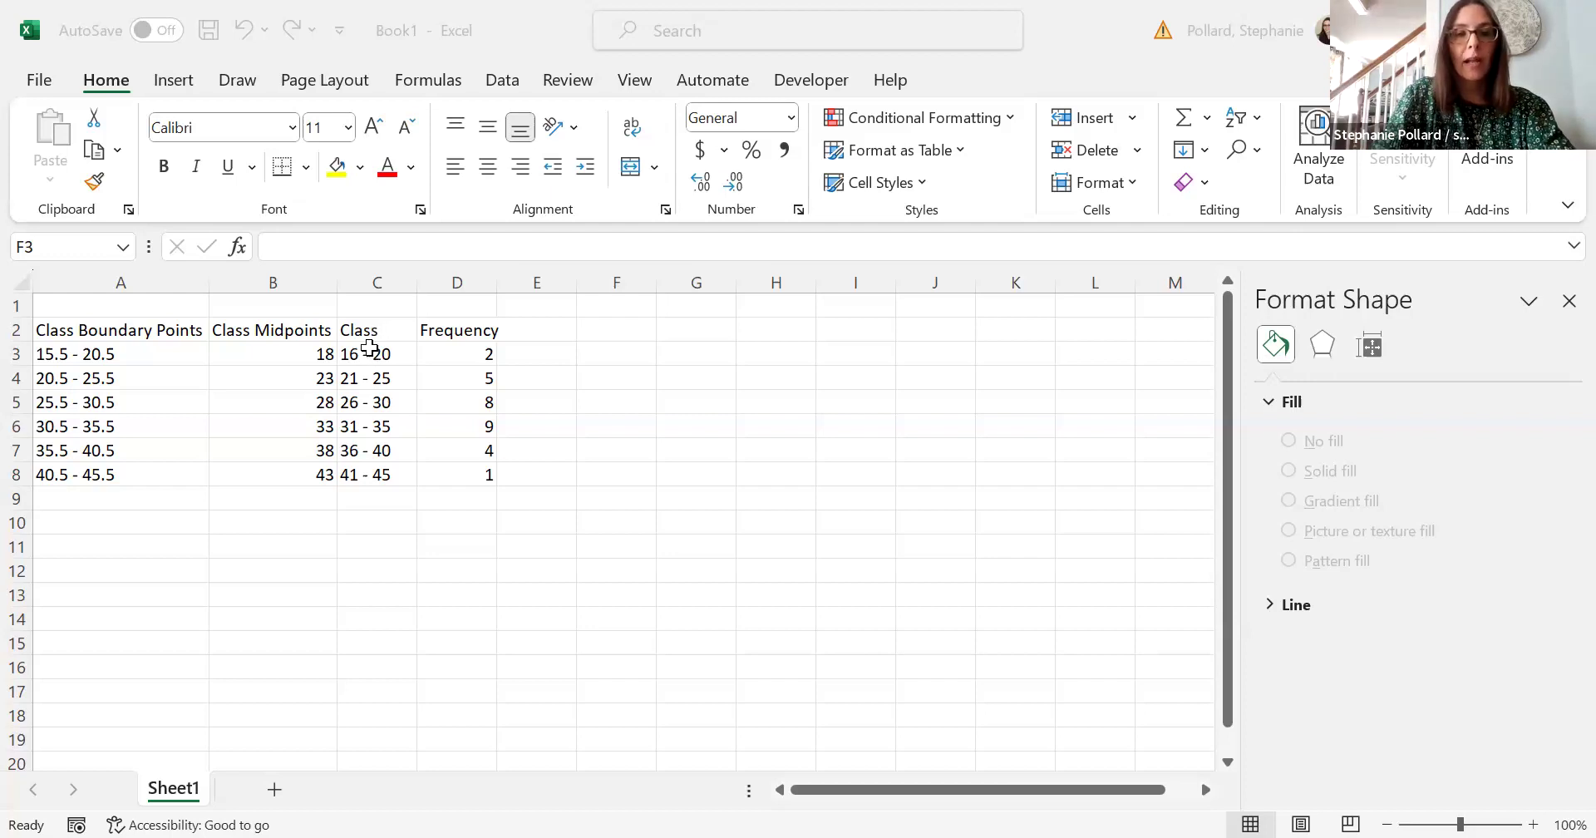
Step: Examine the class boundary, class midpoint, class and frequency columns of the frequency table
{"action": "left_click", "coordinate": [369, 350]}
{"action": "left_click", "coordinate": [462, 354]}
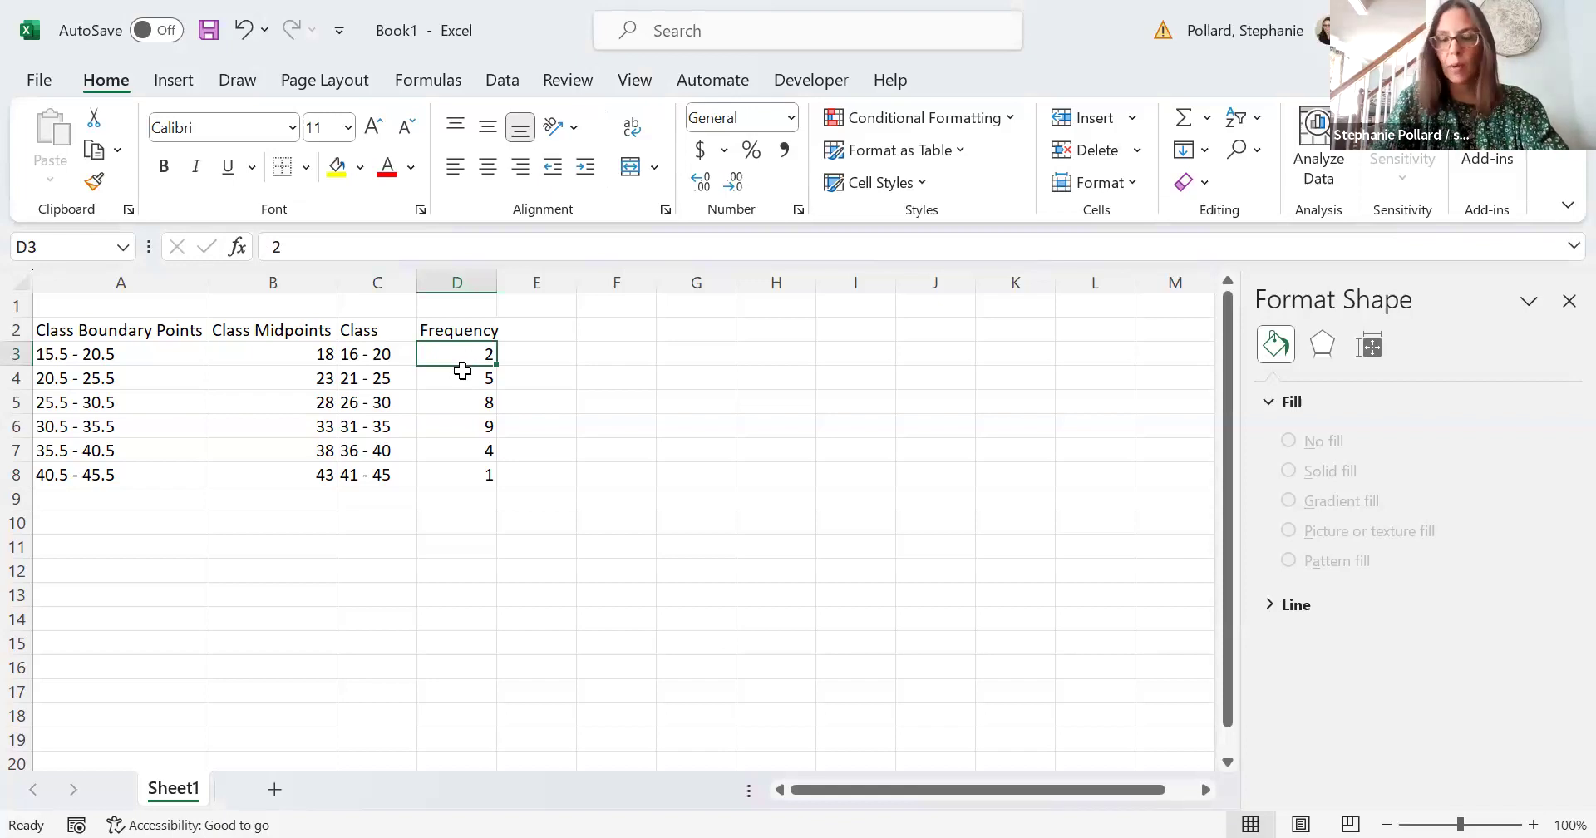
{"action": "left_click", "coordinate": [384, 357]}
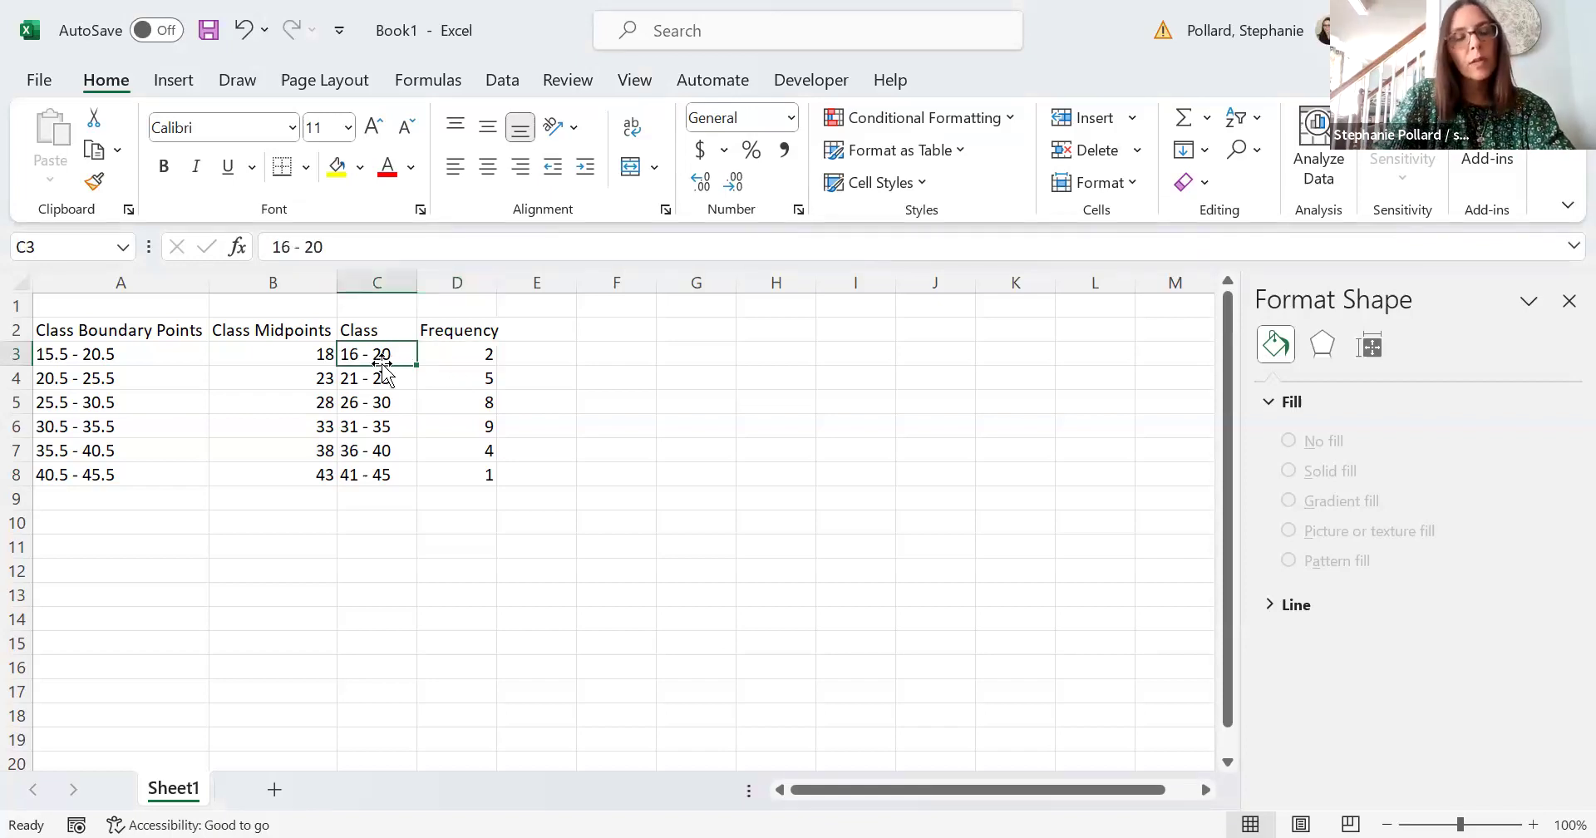
{"action": "left_click", "coordinate": [297, 357]}
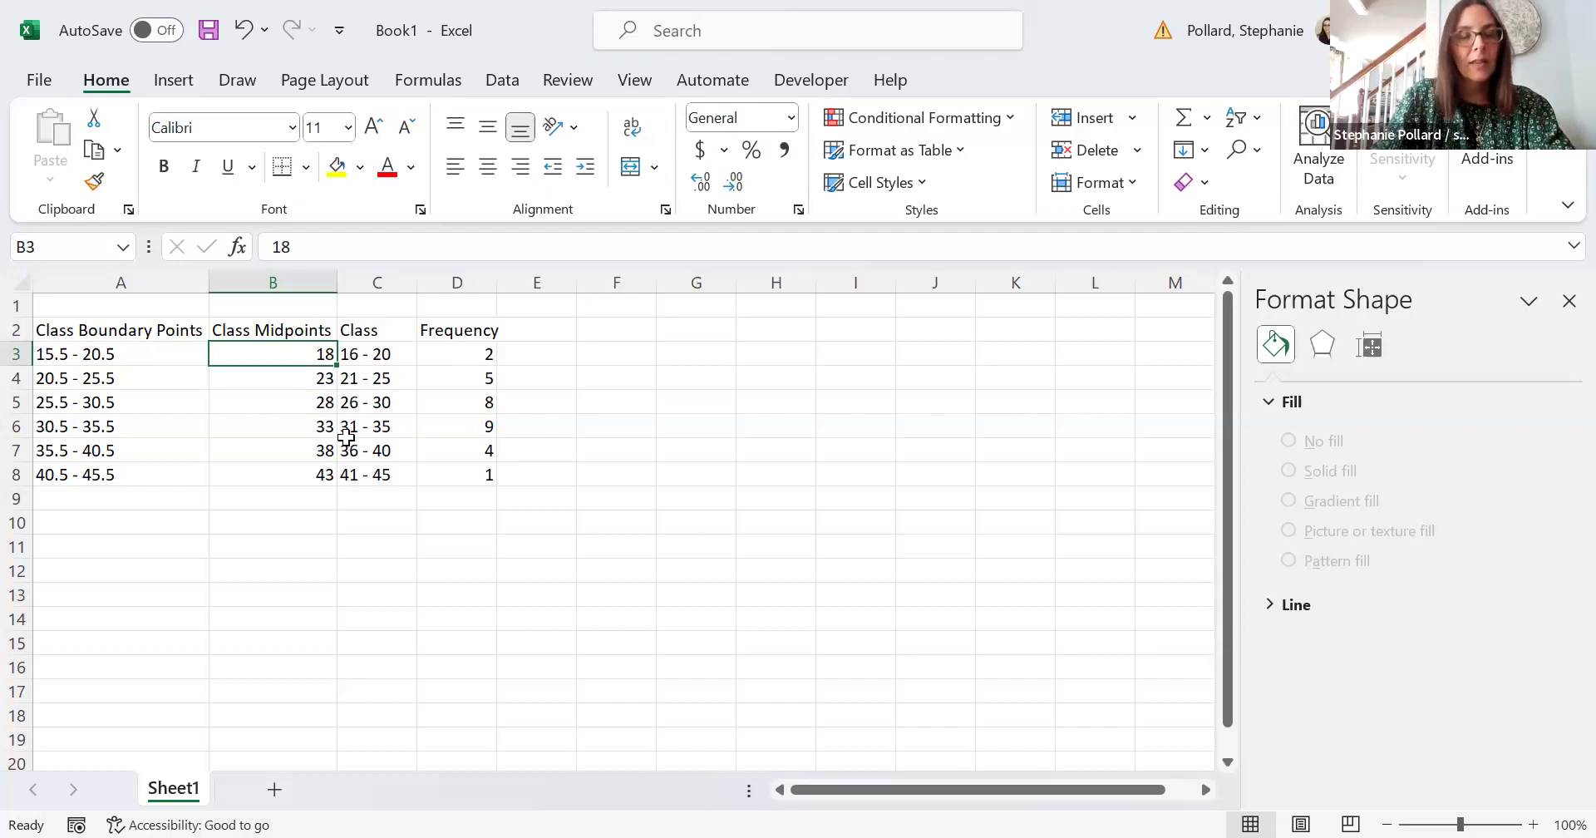
{"action": "left_click", "coordinate": [363, 539]}
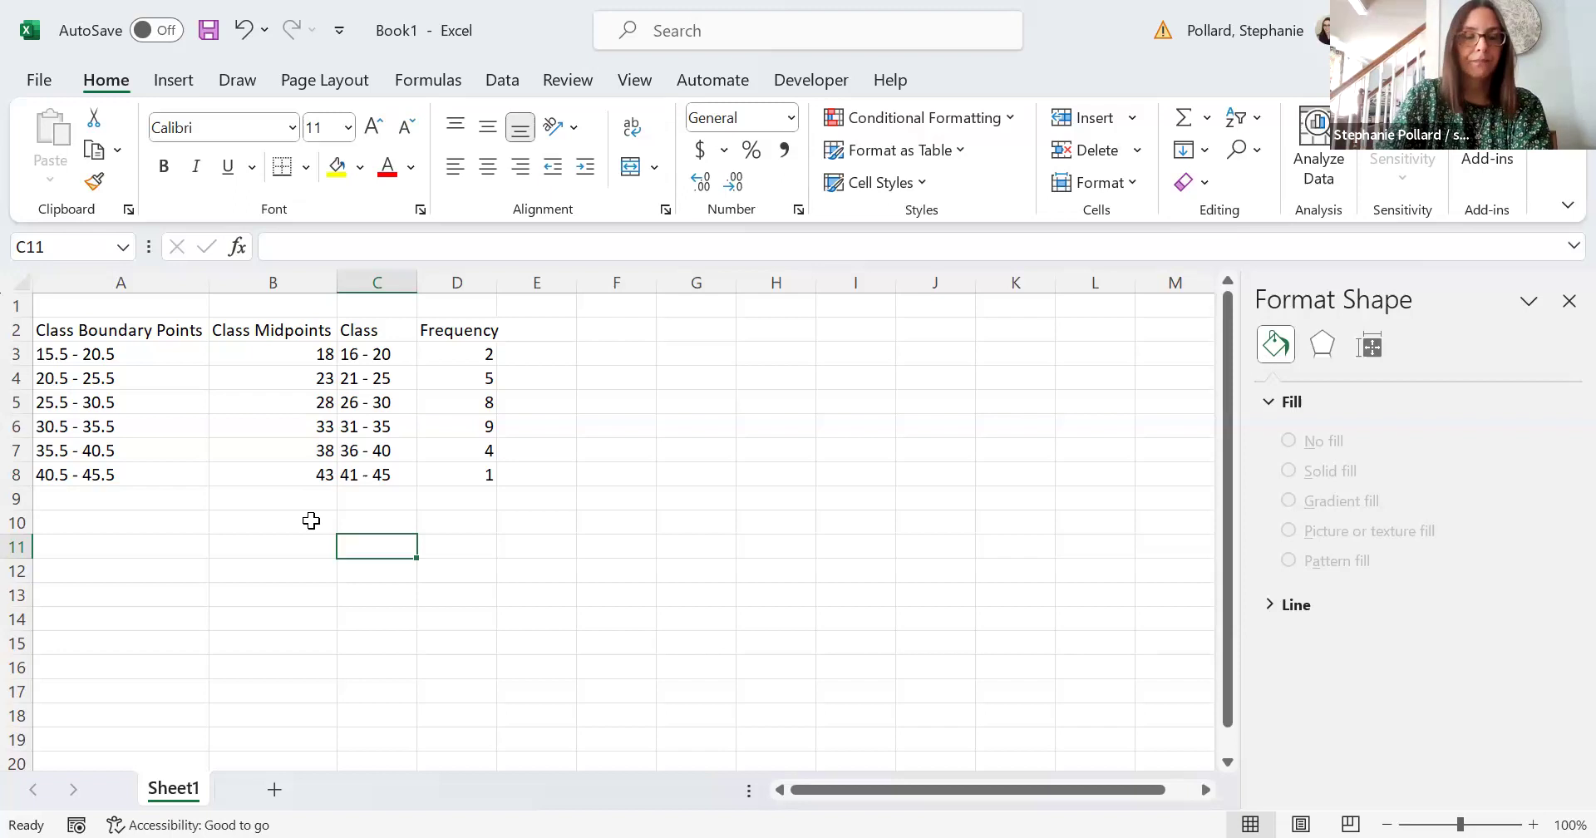
{"action": "left_click", "coordinate": [171, 354]}
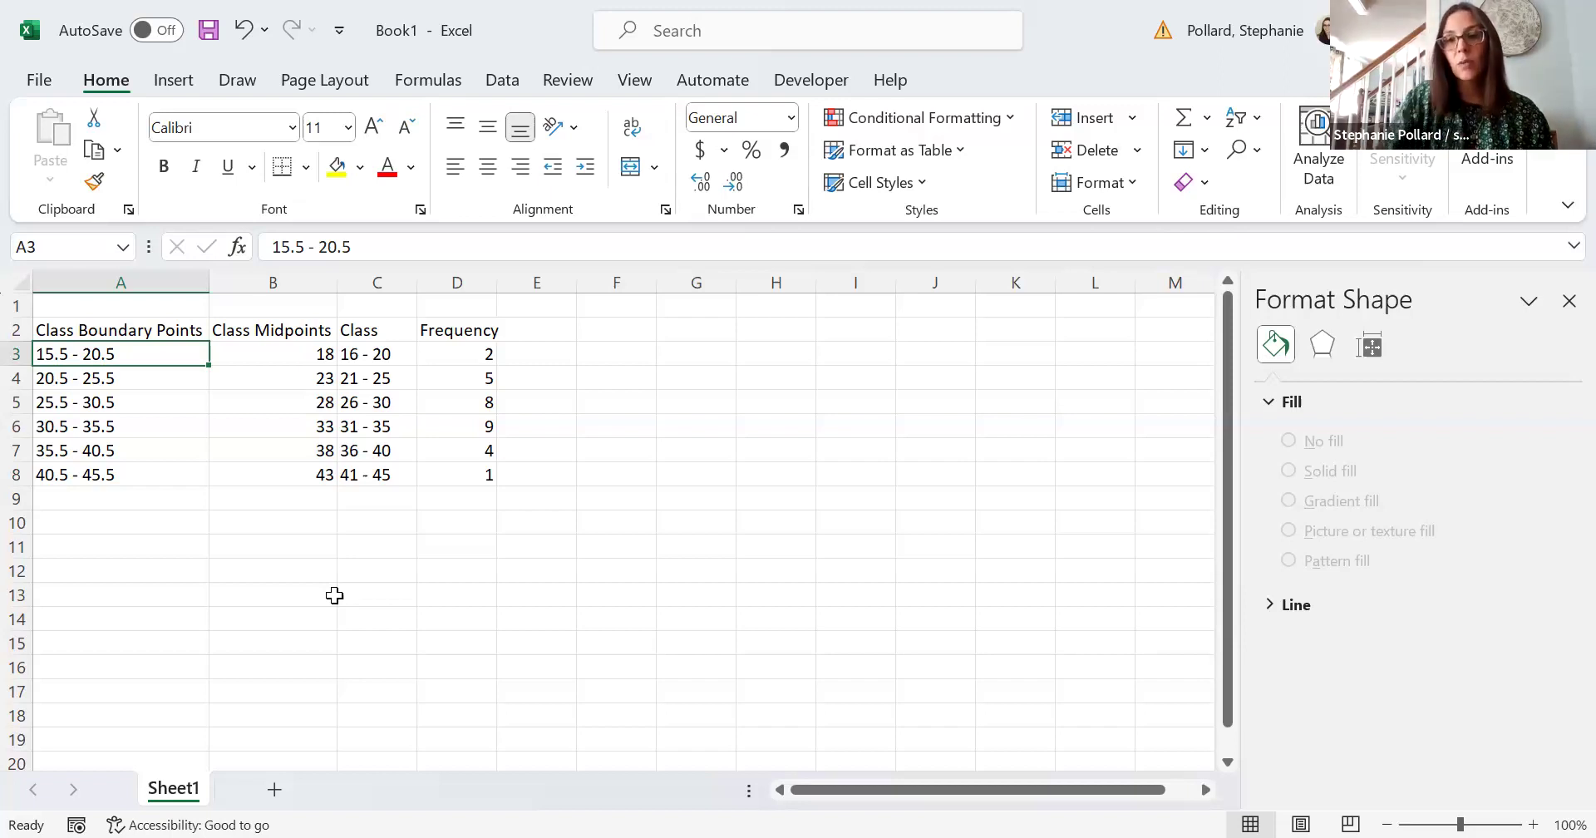
{"action": "left_click_drag", "start_coordinate": [278, 330], "coordinate": [272, 475]}
{"action": "left_click", "coordinate": [184, 542]}
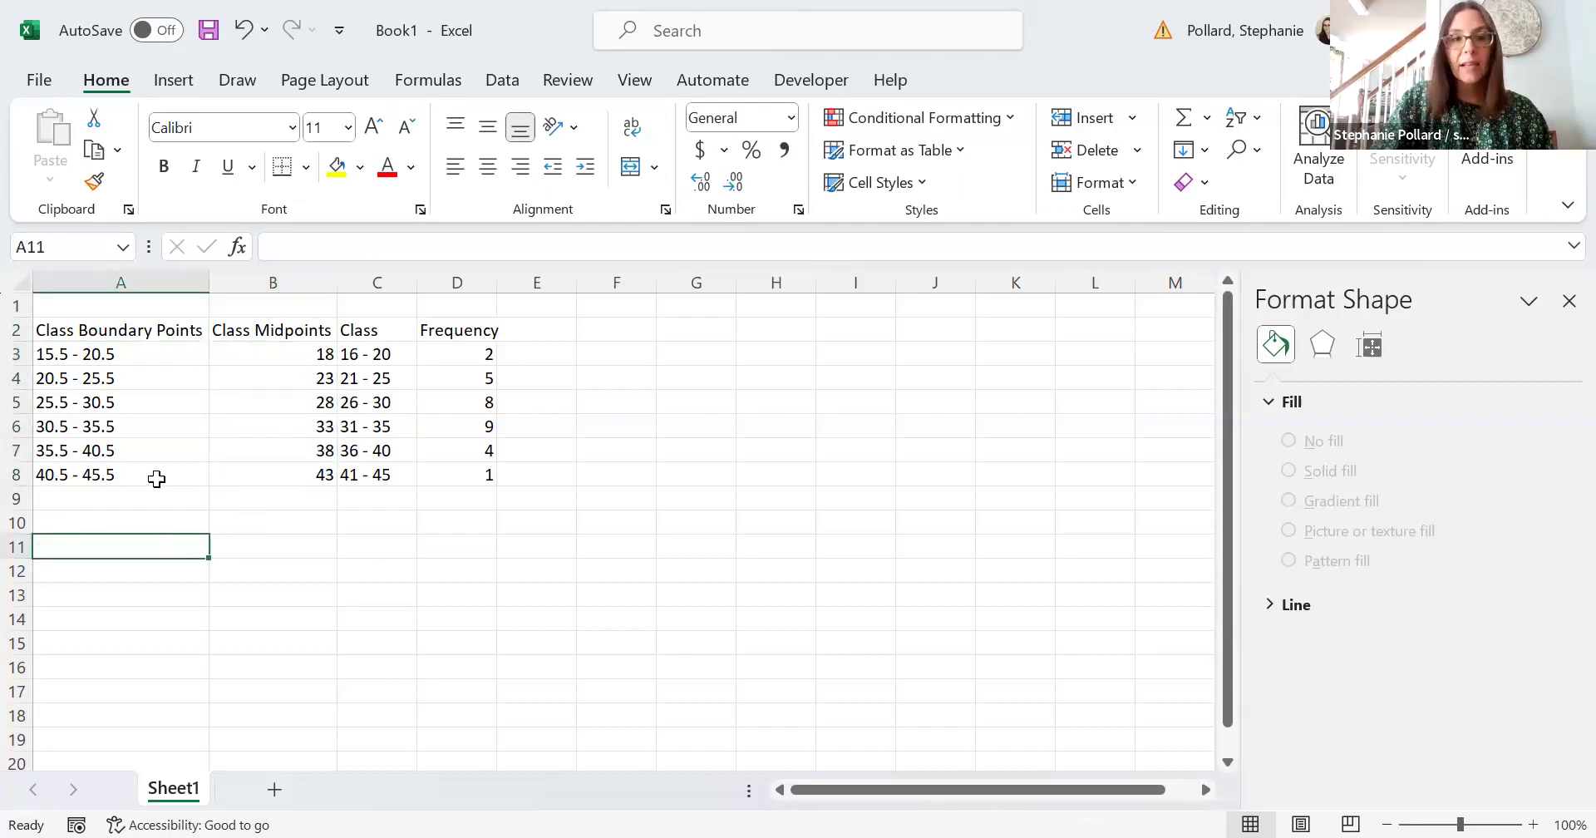
{"action": "left_click_drag", "start_coordinate": [131, 332], "coordinate": [131, 466]}
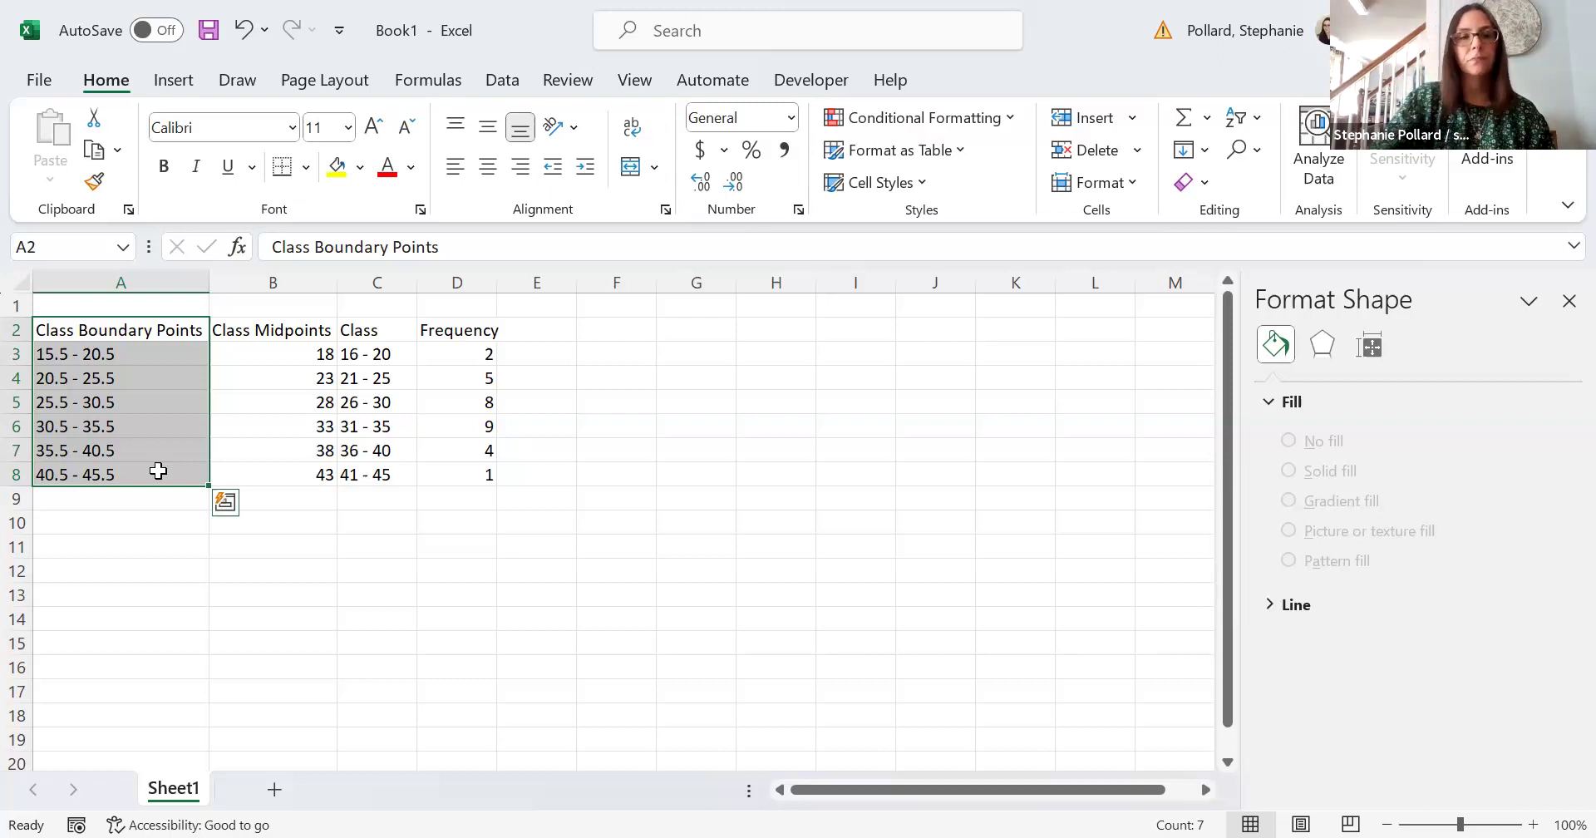
{"action": "left_click", "coordinate": [667, 429]}
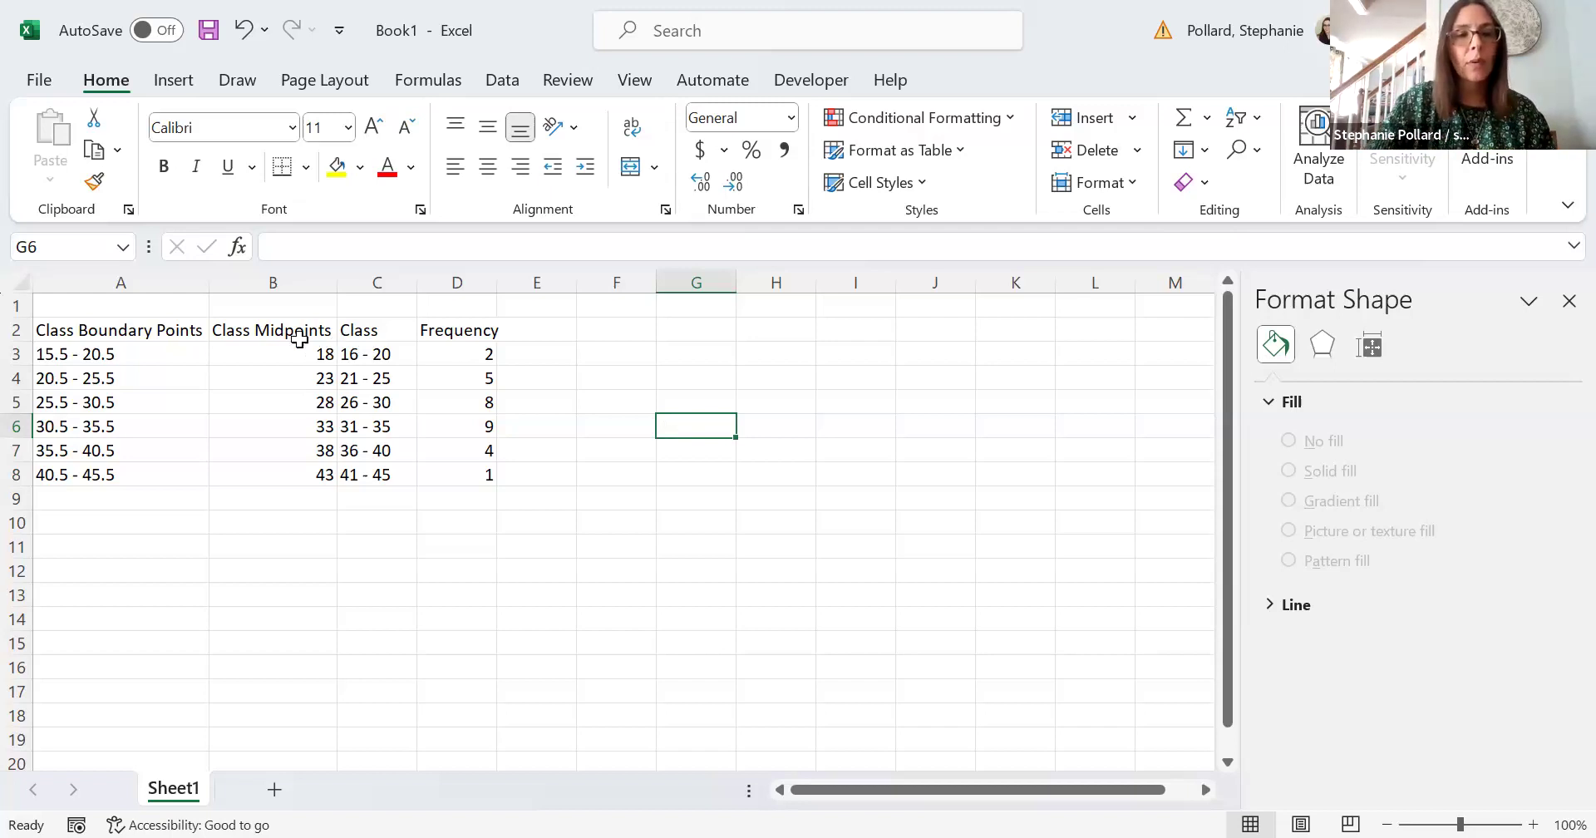
{"action": "left_click_drag", "start_coordinate": [286, 330], "coordinate": [292, 482]}
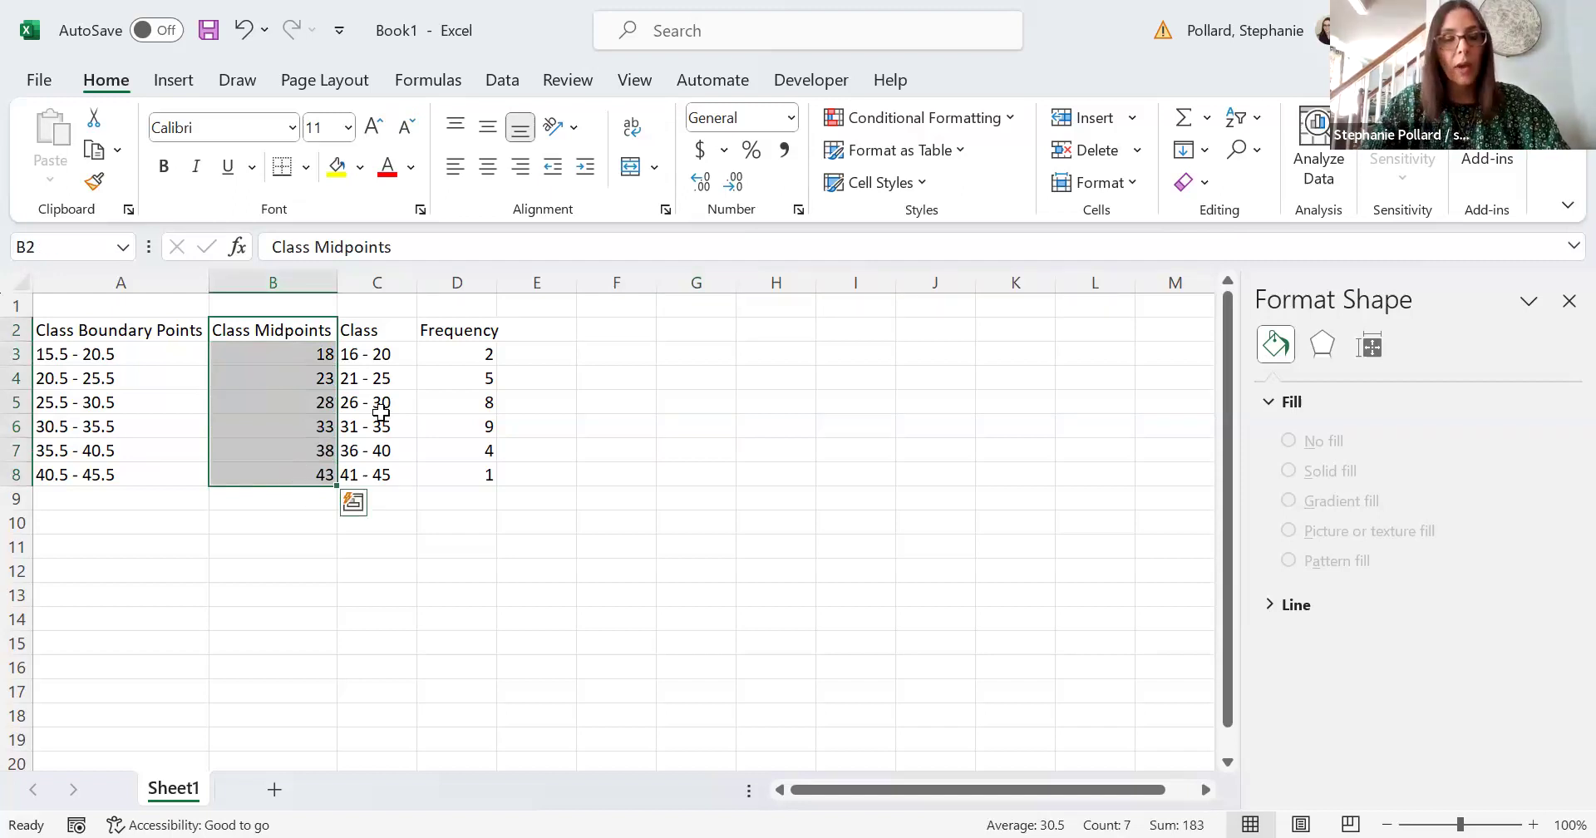
{"action": "left_click", "coordinate": [474, 330], "text": "ctrl"}
{"action": "left_click_drag", "start_coordinate": [474, 330], "coordinate": [472, 475]}
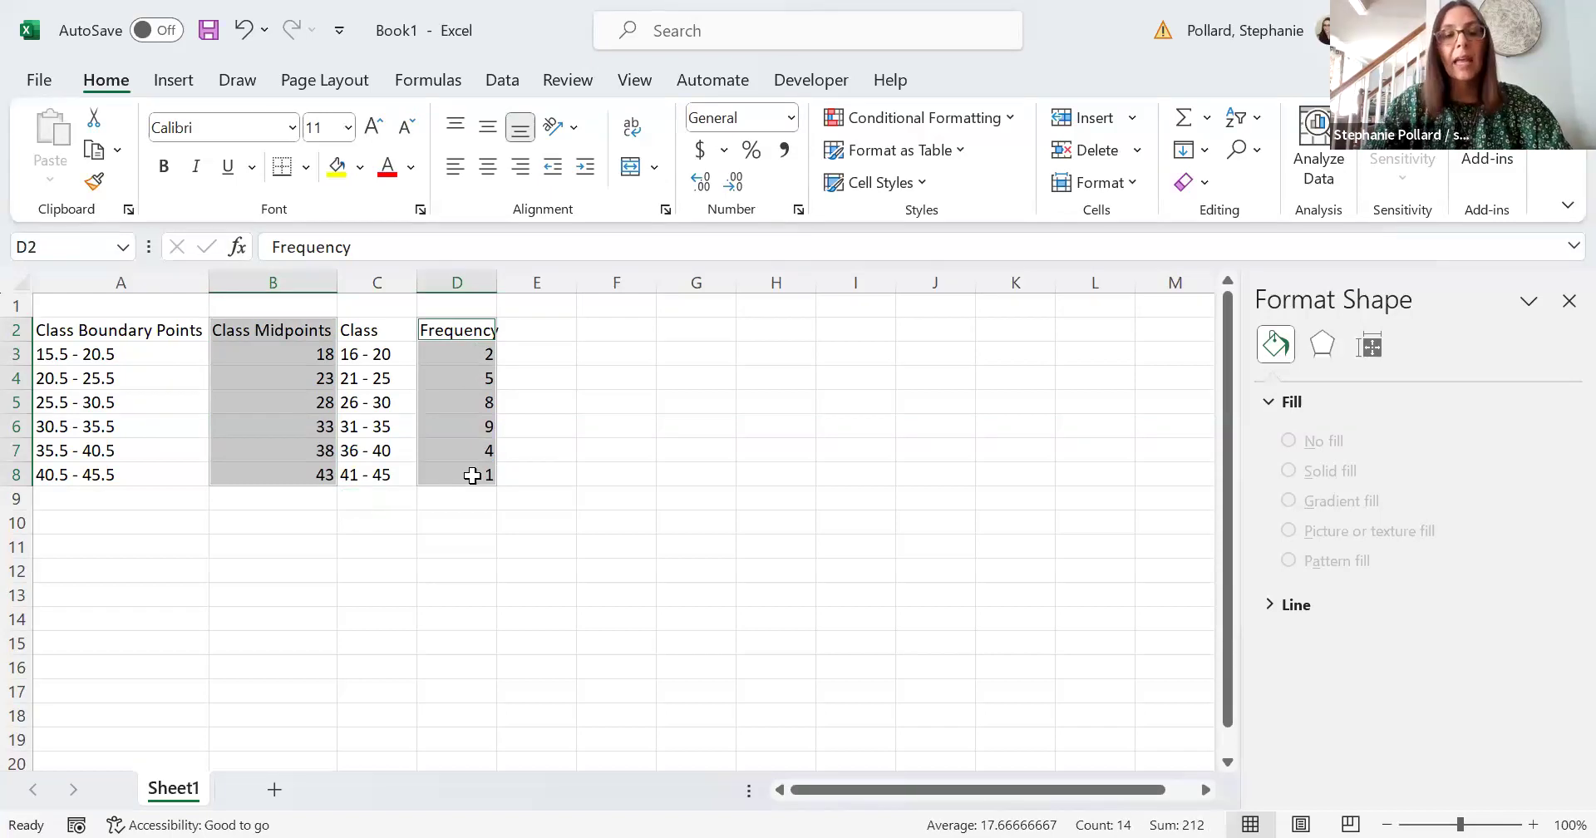
{"action": "left_click", "coordinate": [577, 491]}
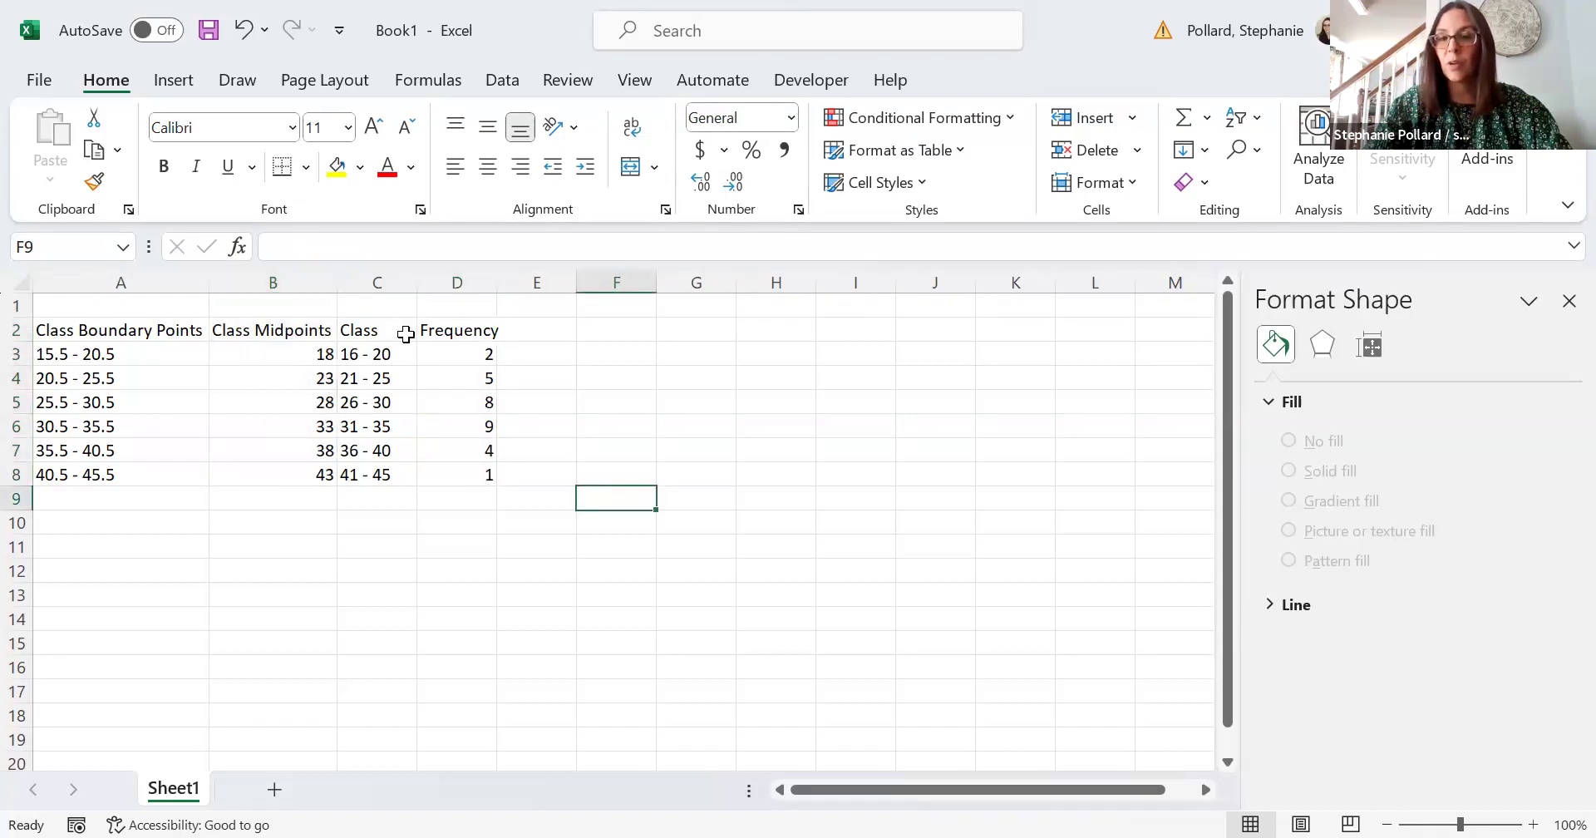
{"action": "left_click_drag", "start_coordinate": [356, 328], "coordinate": [455, 479]}
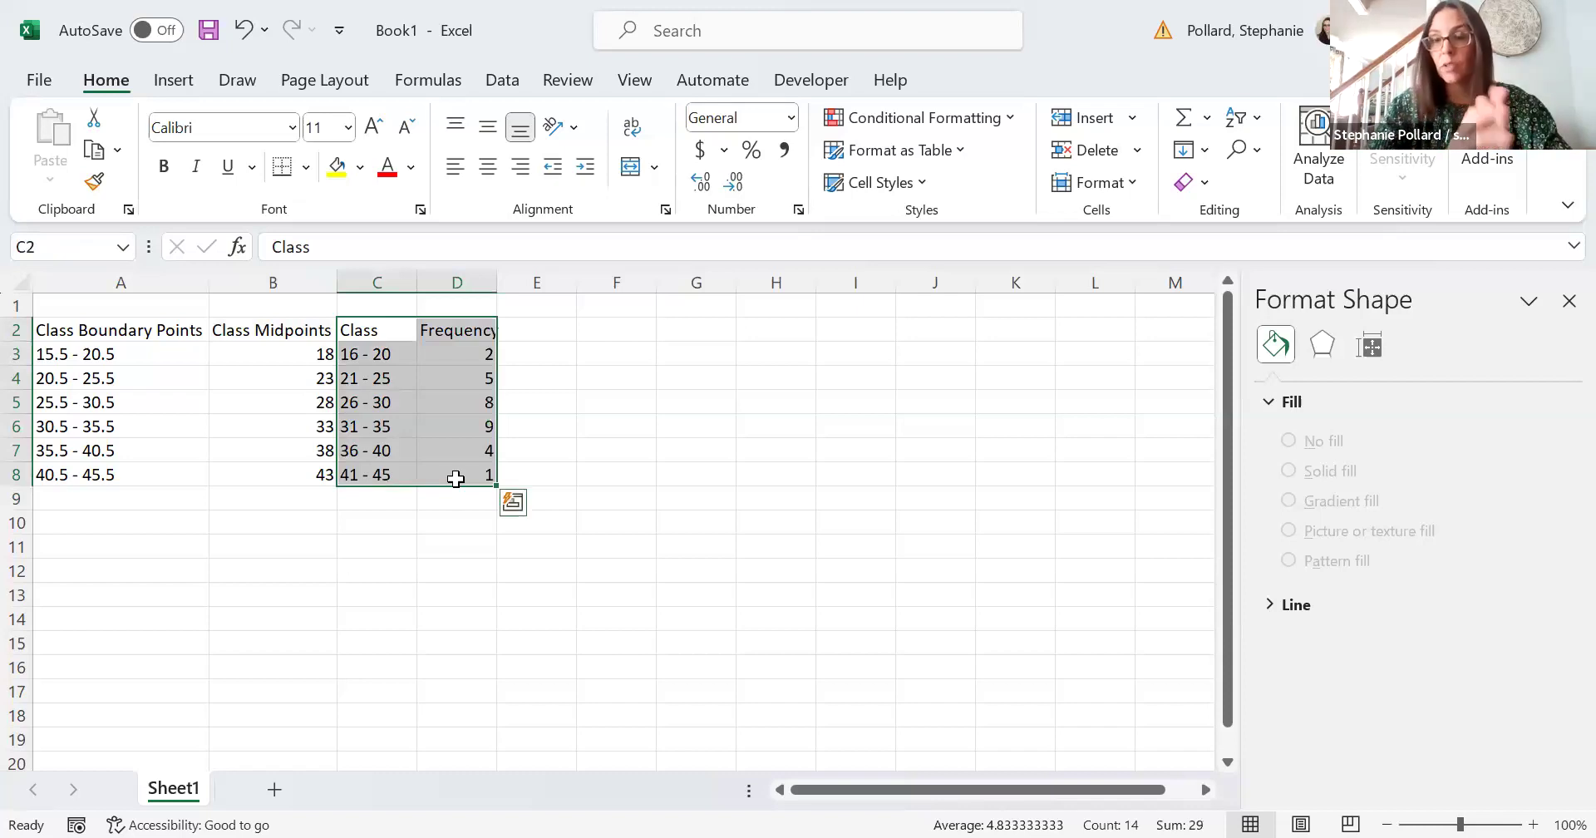
{"action": "left_click", "coordinate": [682, 448]}
Step: Insert a recommended clustered column chart from the Class Midpoints and Frequency columns, including their headers, rows 2 to 8
{"action": "left_click_drag", "start_coordinate": [287, 333], "coordinate": [275, 476]}
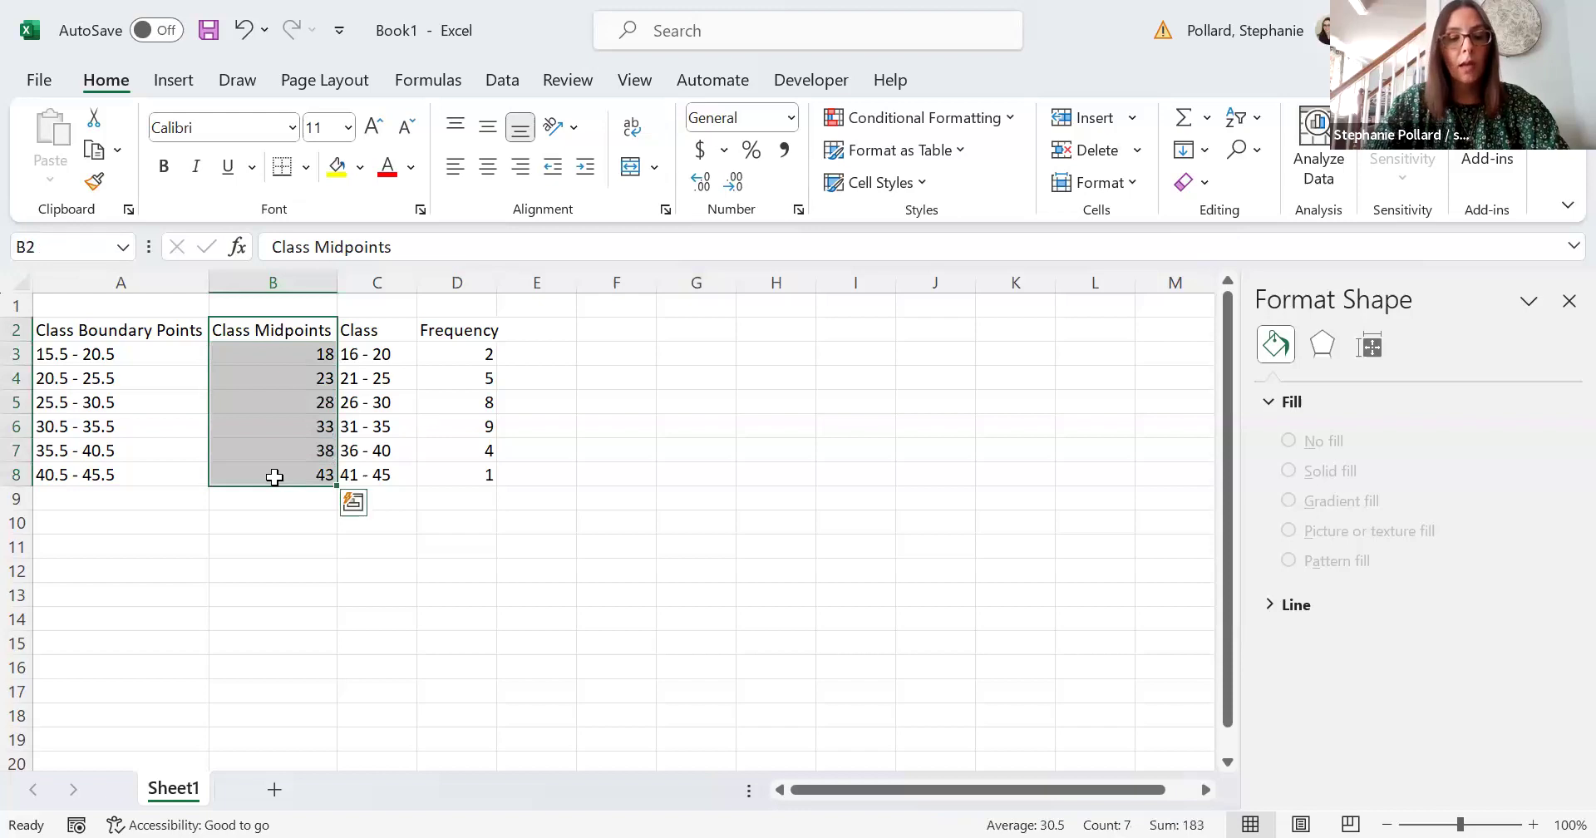
{"action": "left_click_drag", "start_coordinate": [437, 329], "coordinate": [450, 465], "text": "ctrl"}
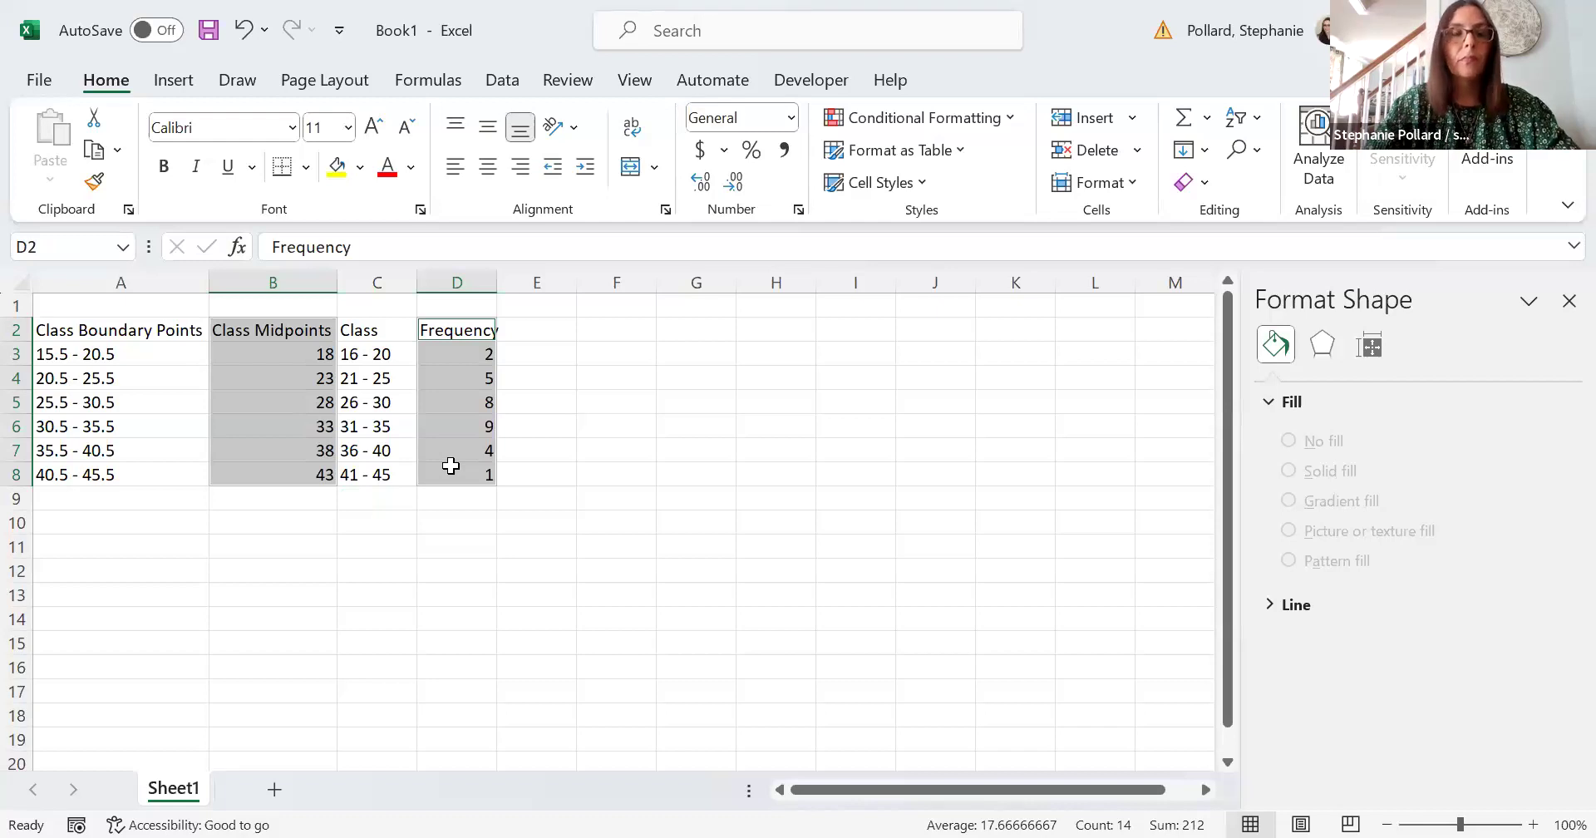
{"action": "left_click", "coordinate": [174, 81]}
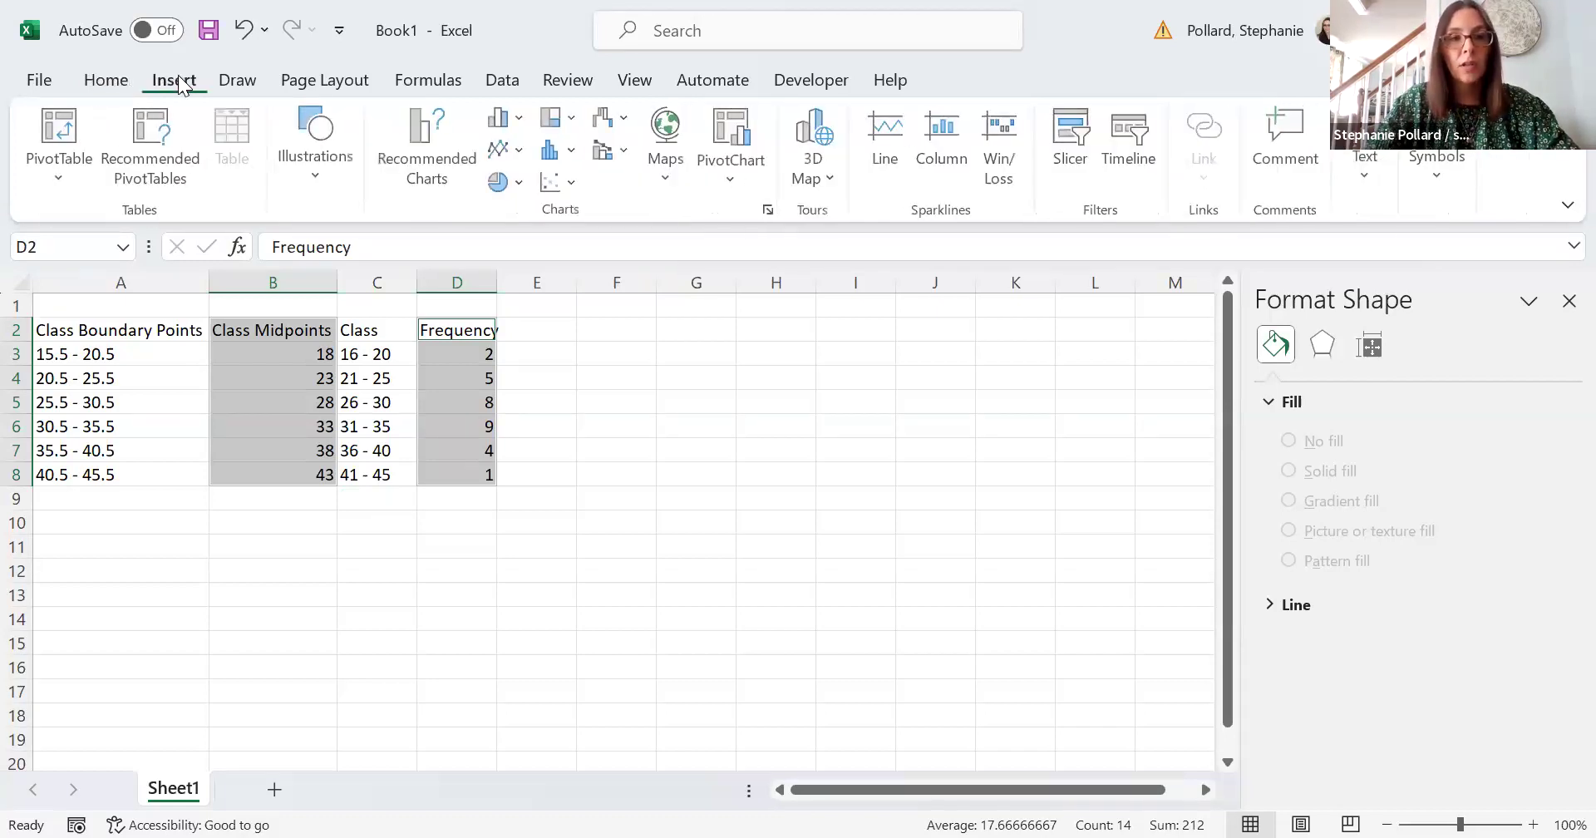
{"action": "left_click", "coordinate": [439, 147]}
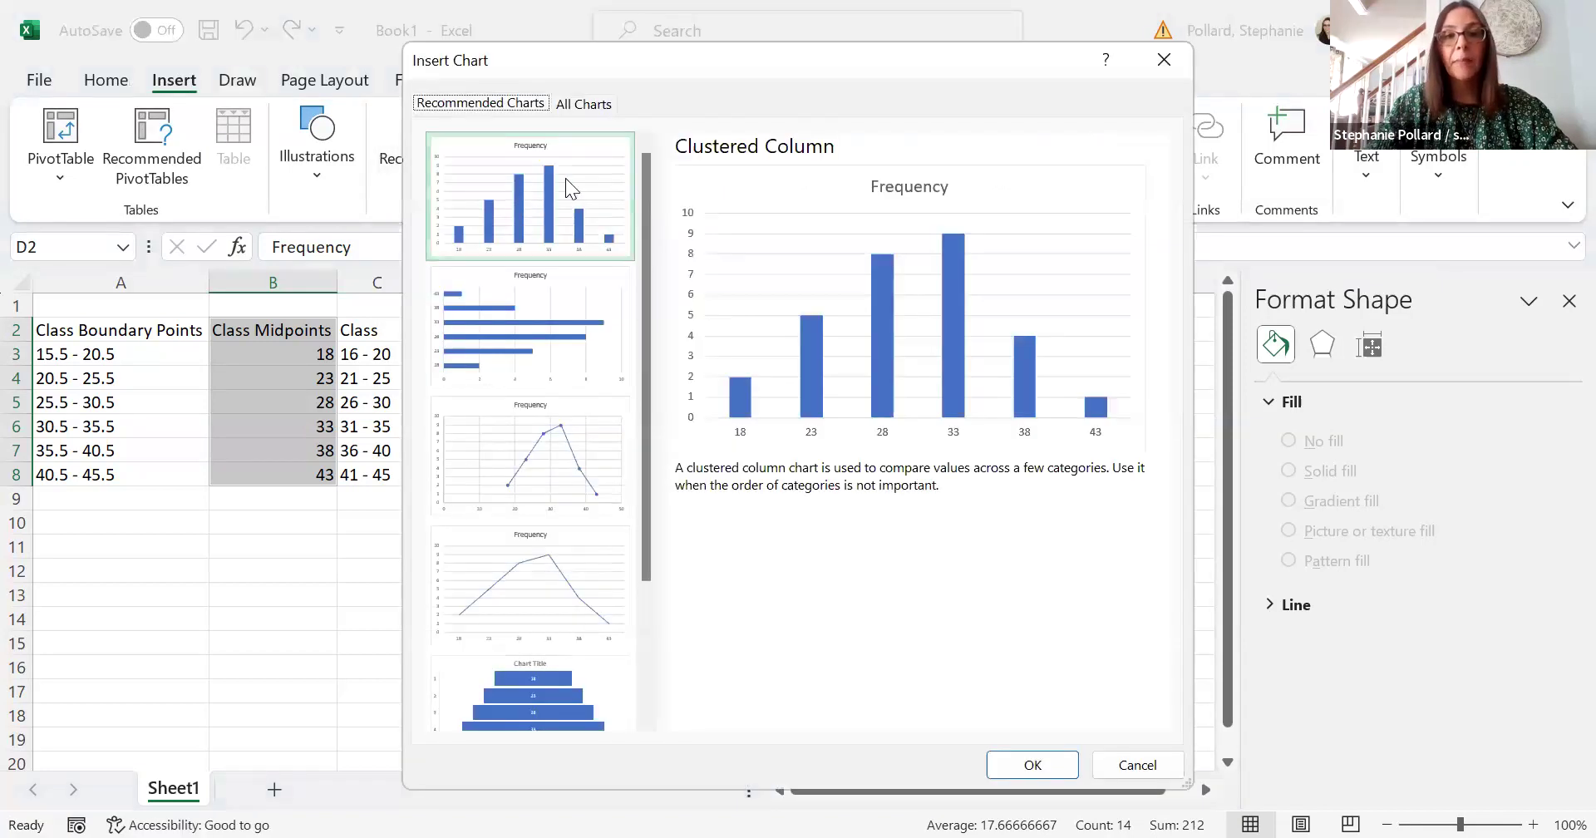
{"action": "left_click", "coordinate": [522, 213]}
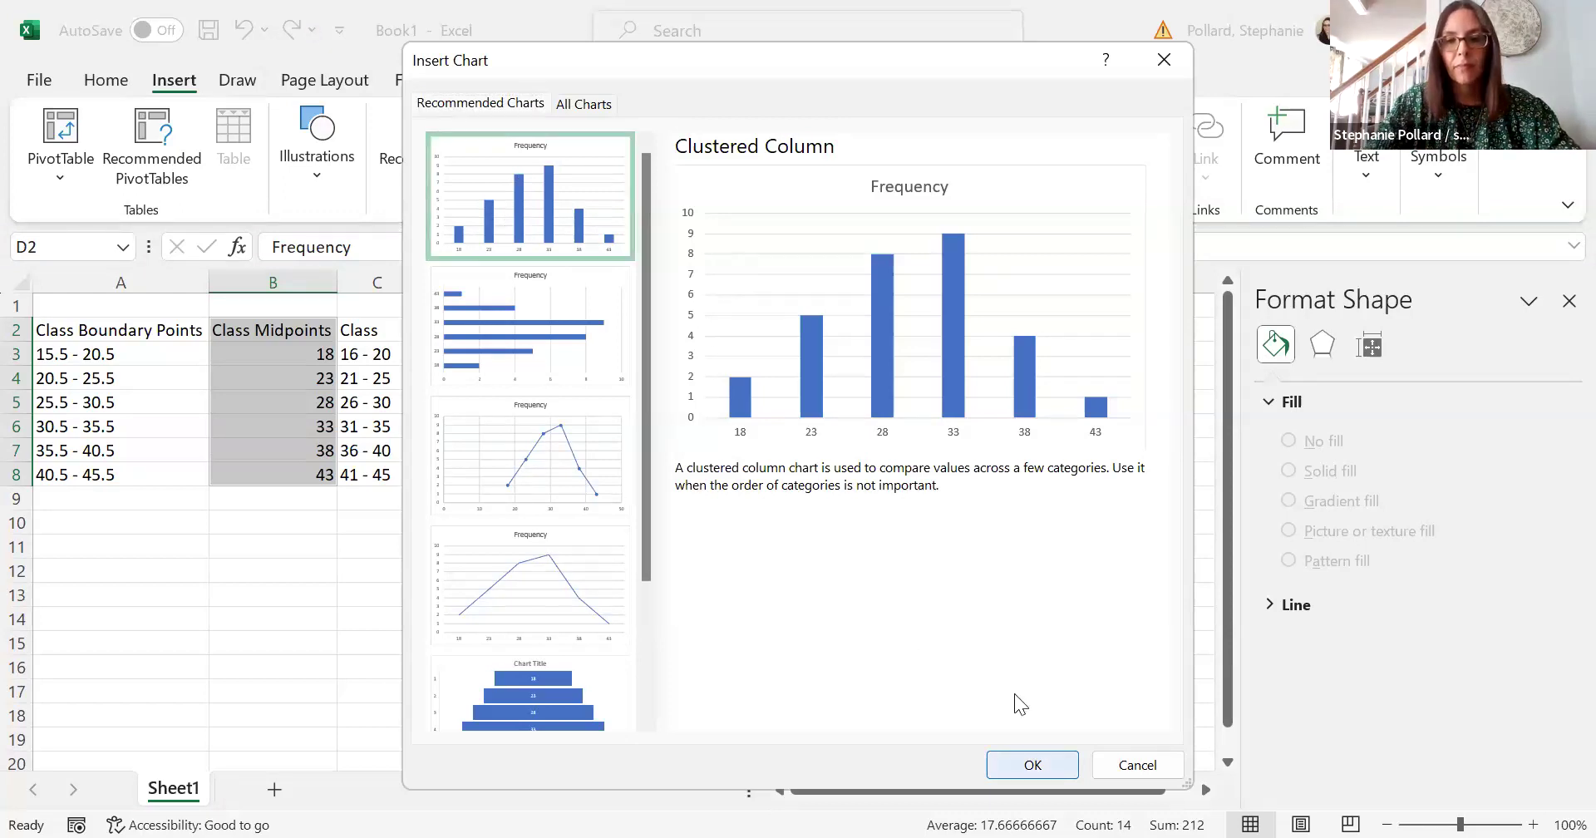
{"action": "double_click", "coordinate": [823, 378]}
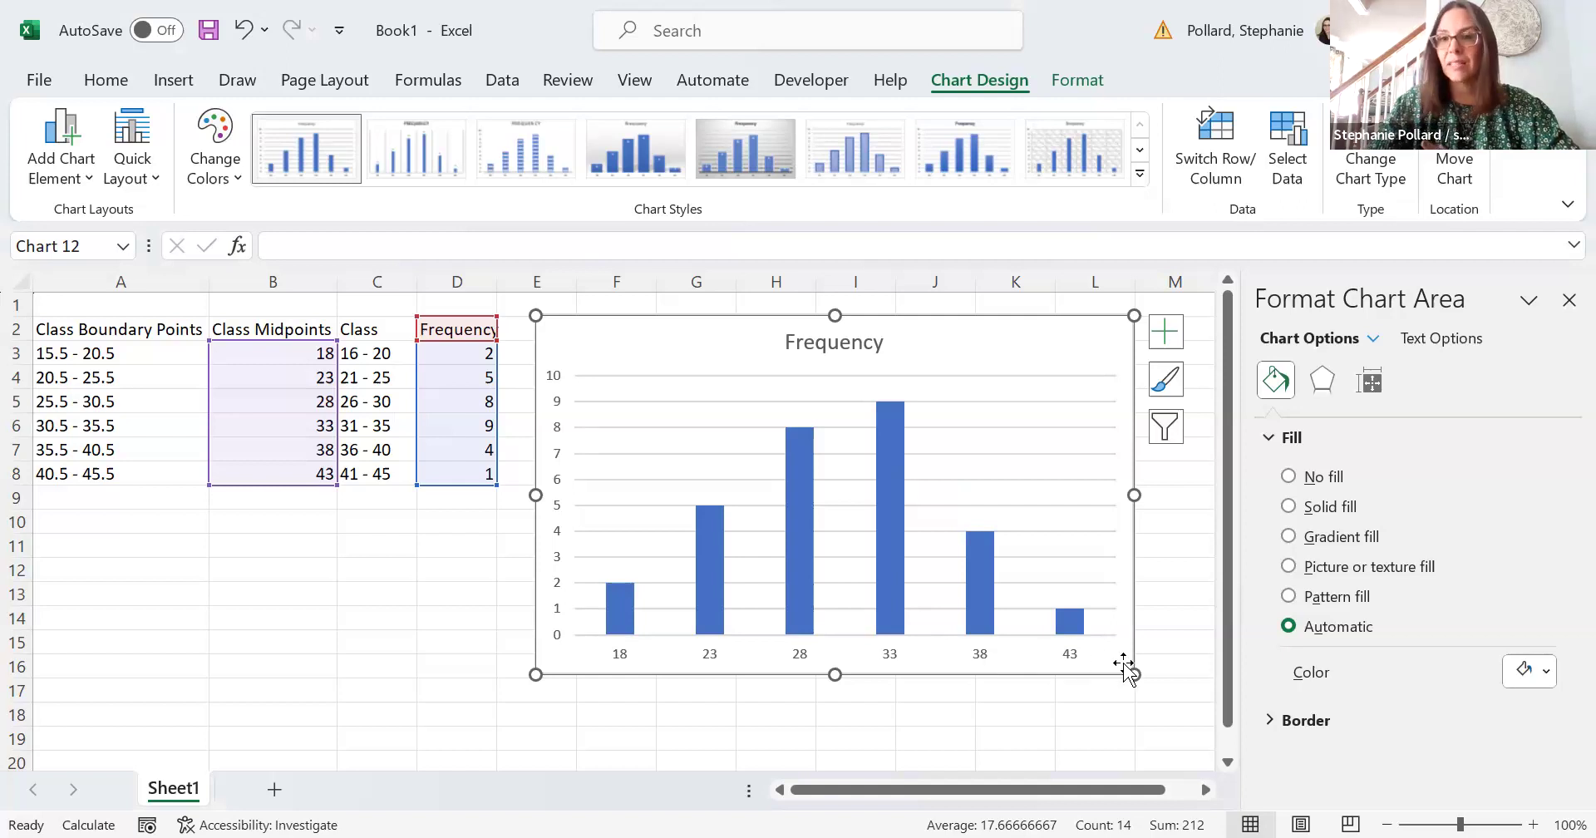
Step: Add axis titles to the chart and set the horizontal axis title to "Class Midpoints"
{"action": "left_click", "coordinate": [1164, 335]}
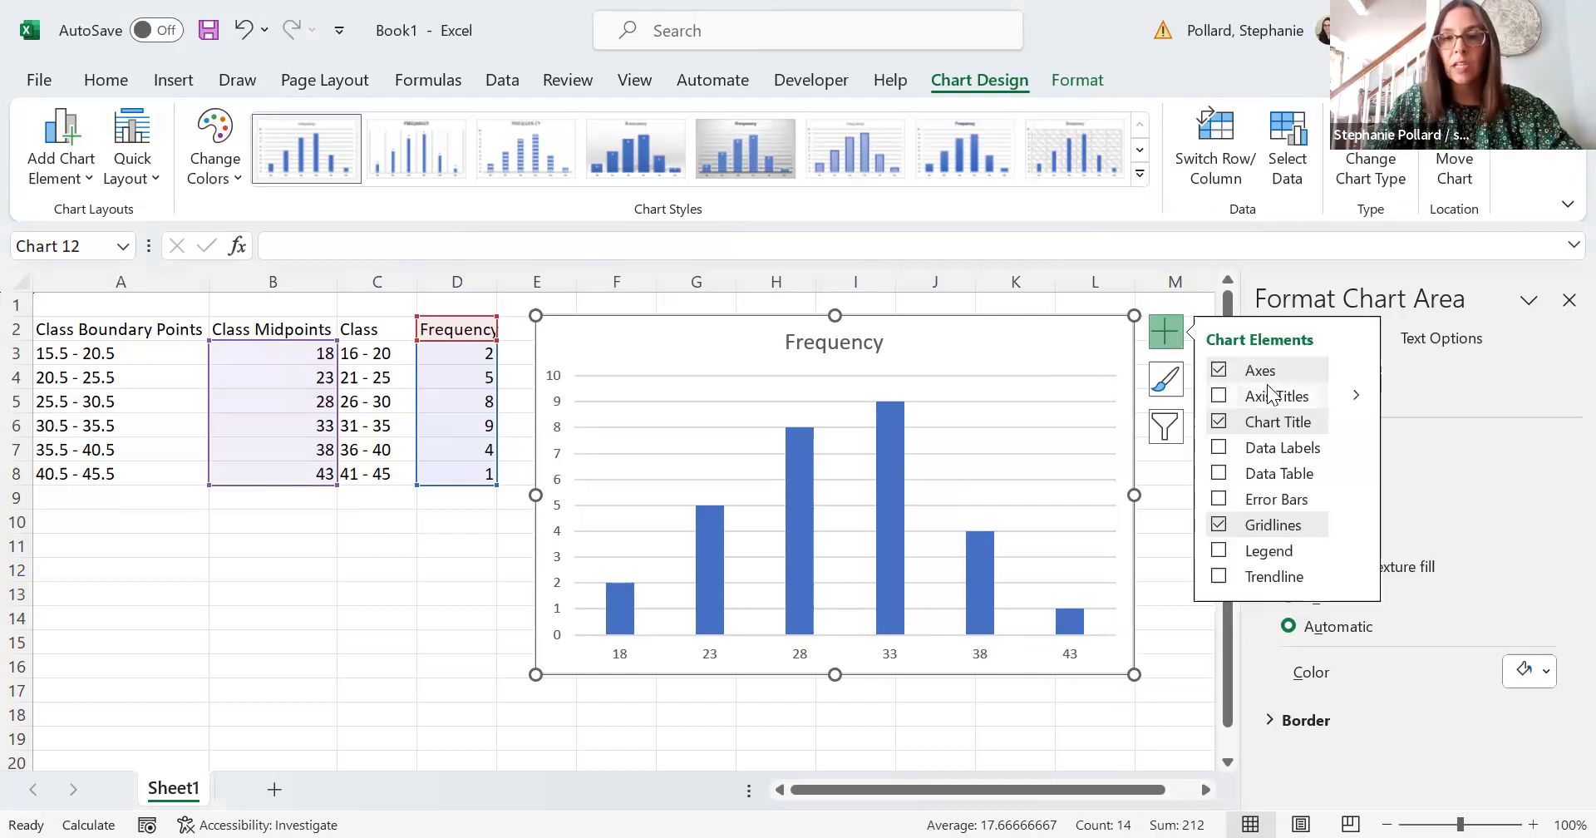
{"action": "left_click", "coordinate": [1220, 397]}
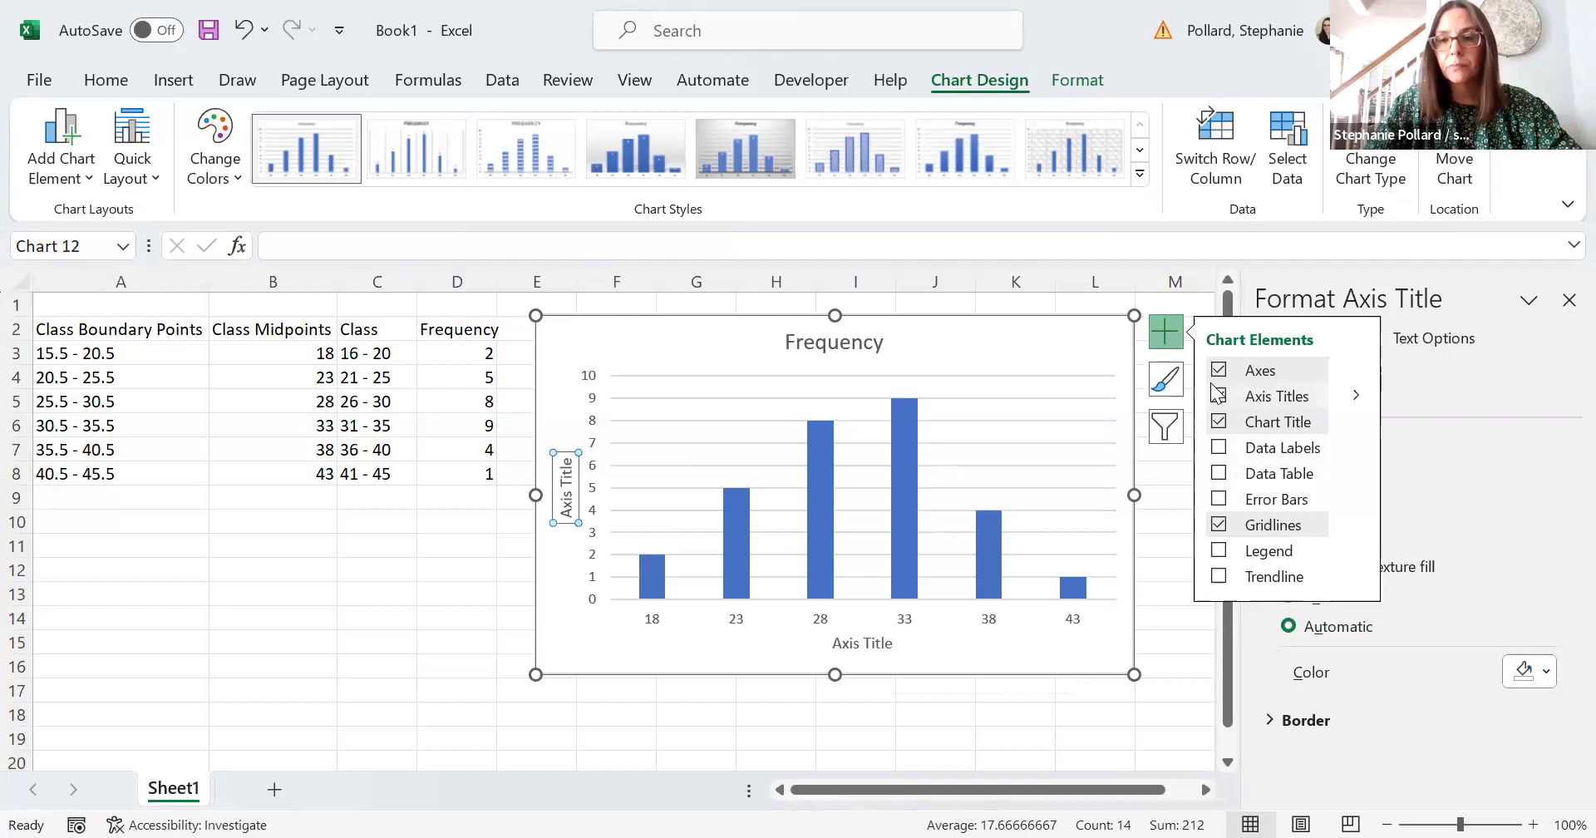
{"action": "left_click", "coordinate": [879, 644]}
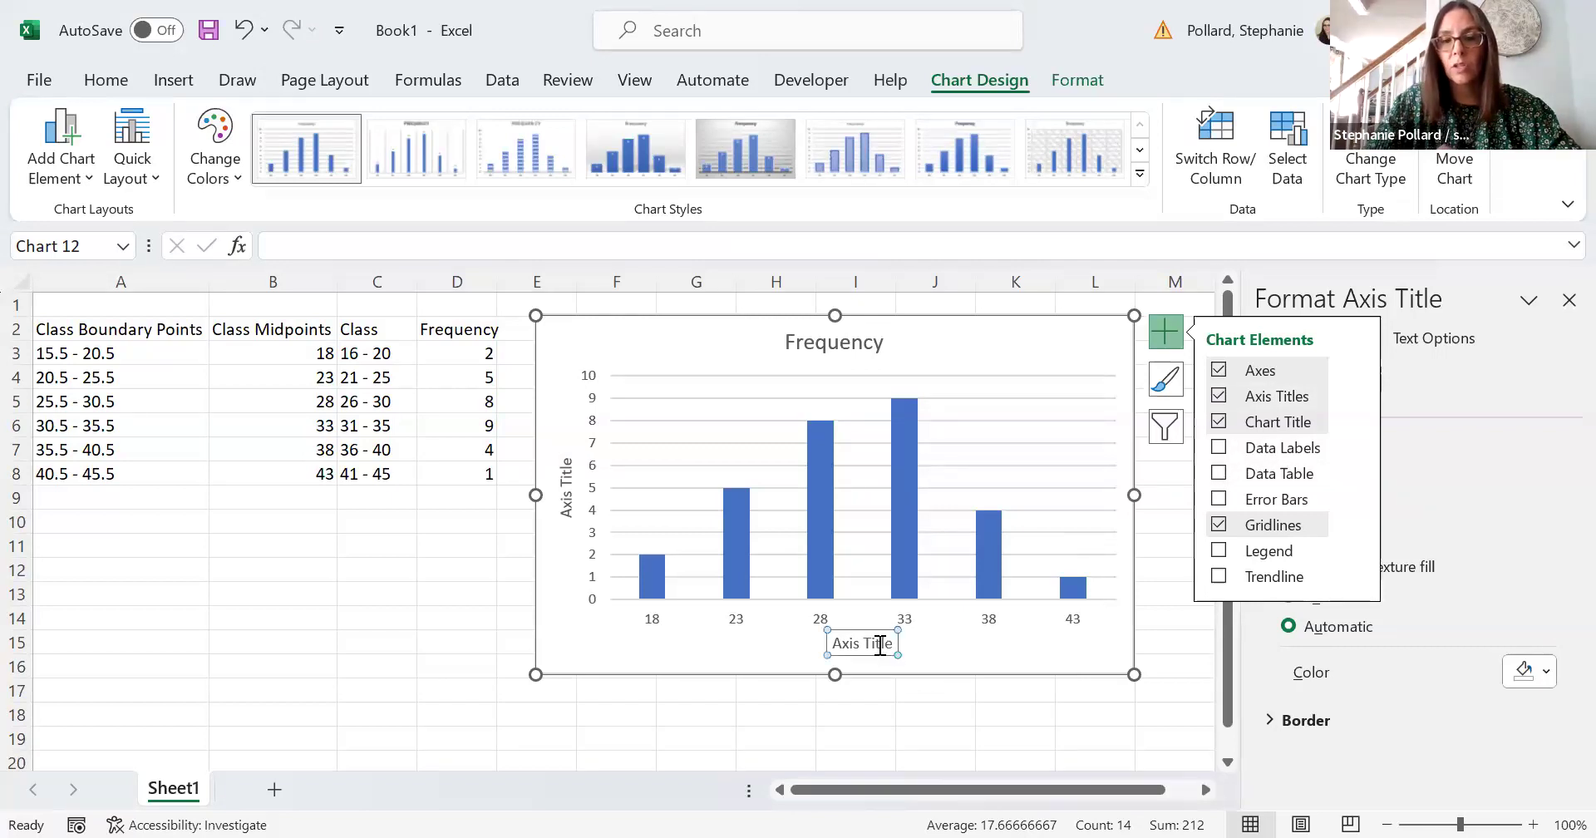
{"action": "left_click", "coordinate": [881, 644]}
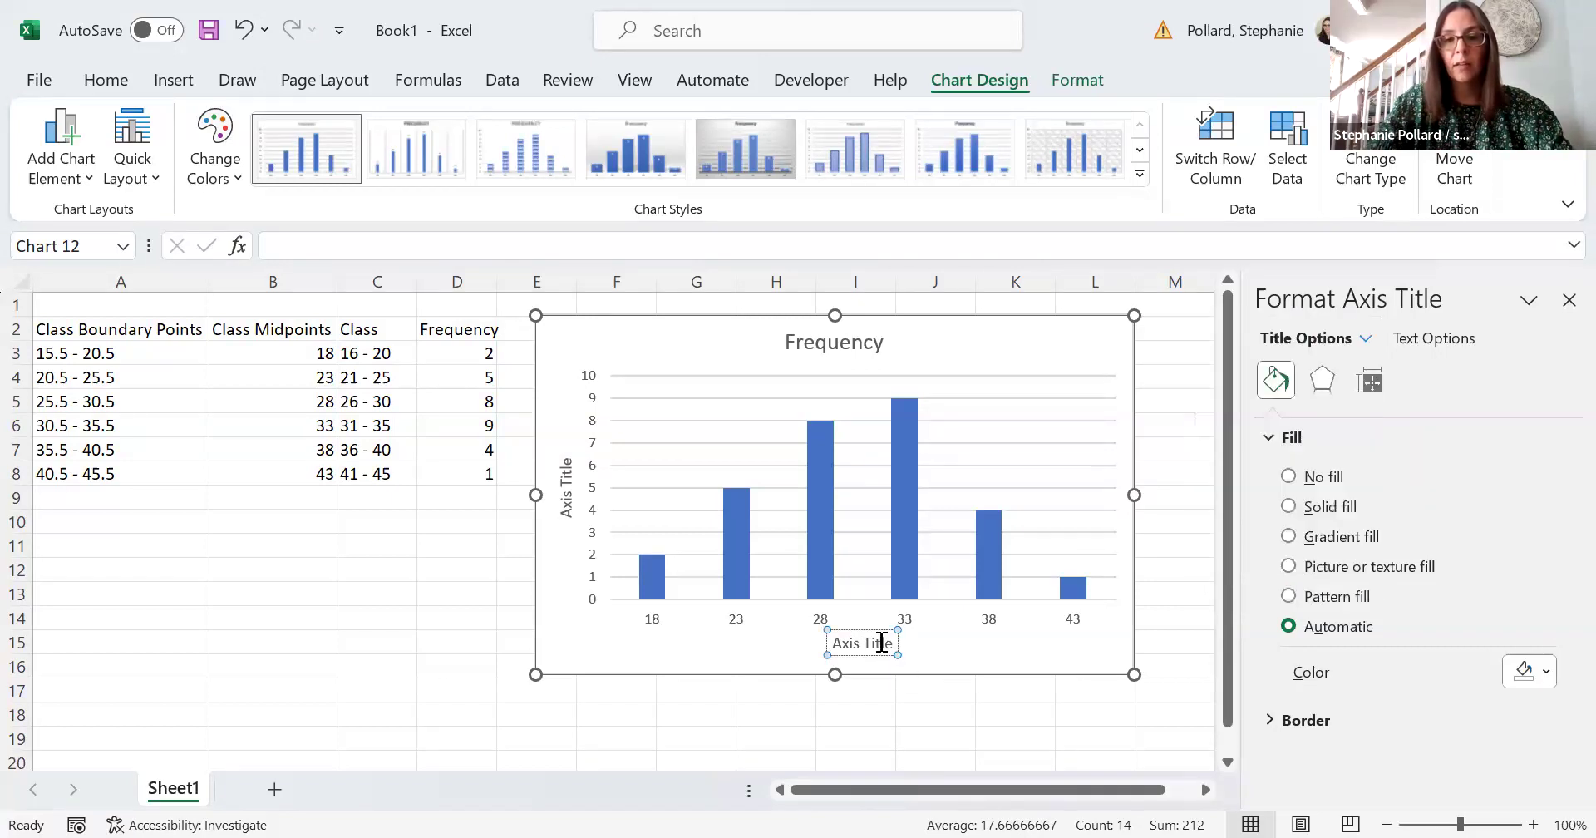
{"action": "key", "text": "BackSpace"}
{"action": "key", "text": "BackSpace"}
{"action": "key", "text": "BackSpace"}
{"action": "key", "text": "BackSpace"}
{"action": "key", "text": "BackSpace"}
{"action": "key", "text": "BackSpace"}
{"action": "key", "text": "BackSpace"}
{"action": "key", "text": "BackSpace"}
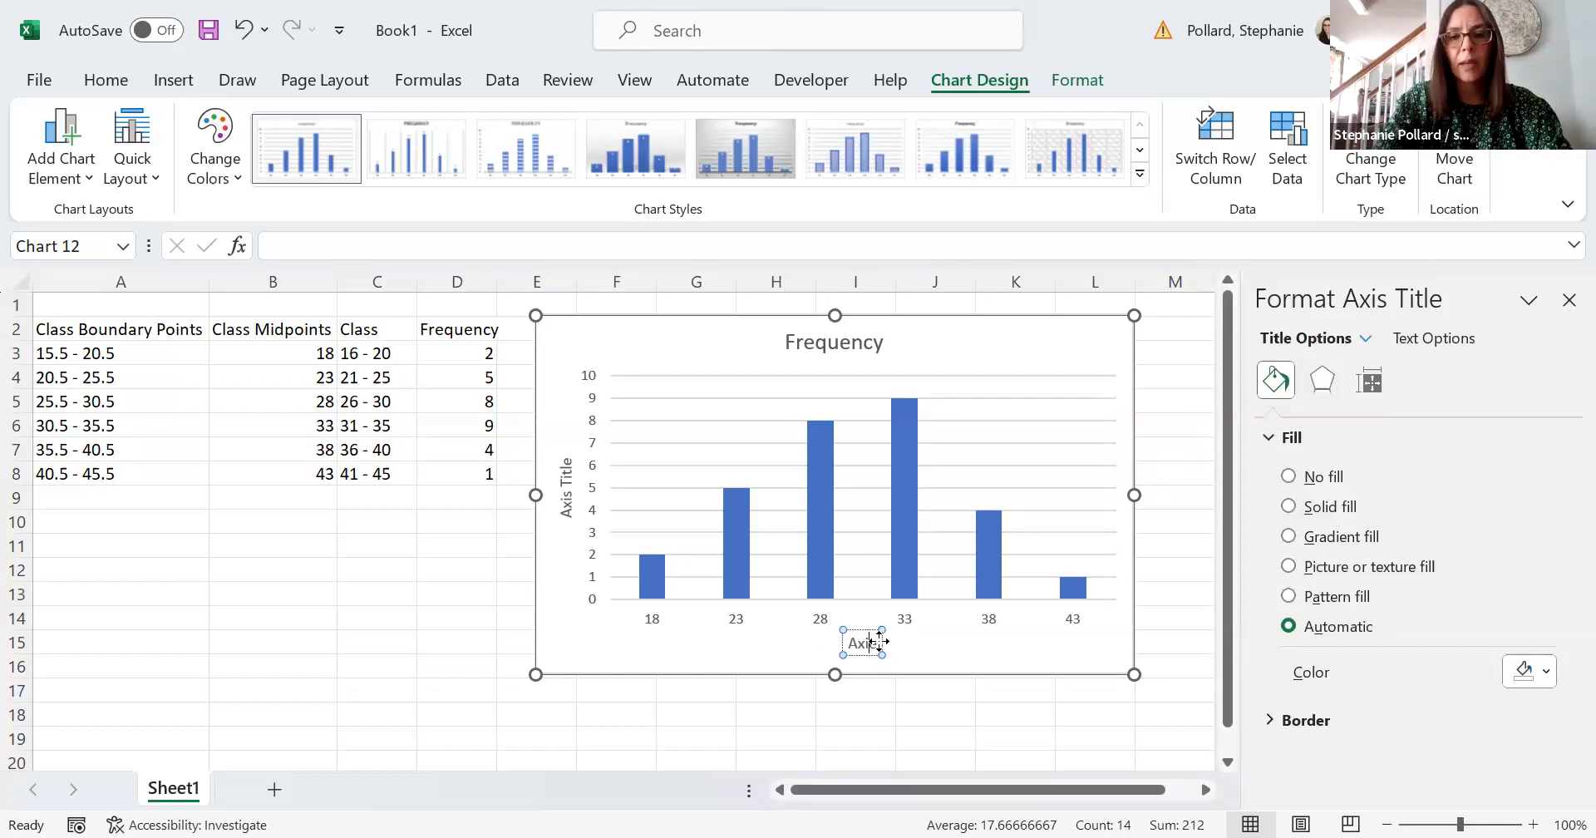
{"action": "key", "text": "Delete"}
{"action": "key", "text": "Delete"}
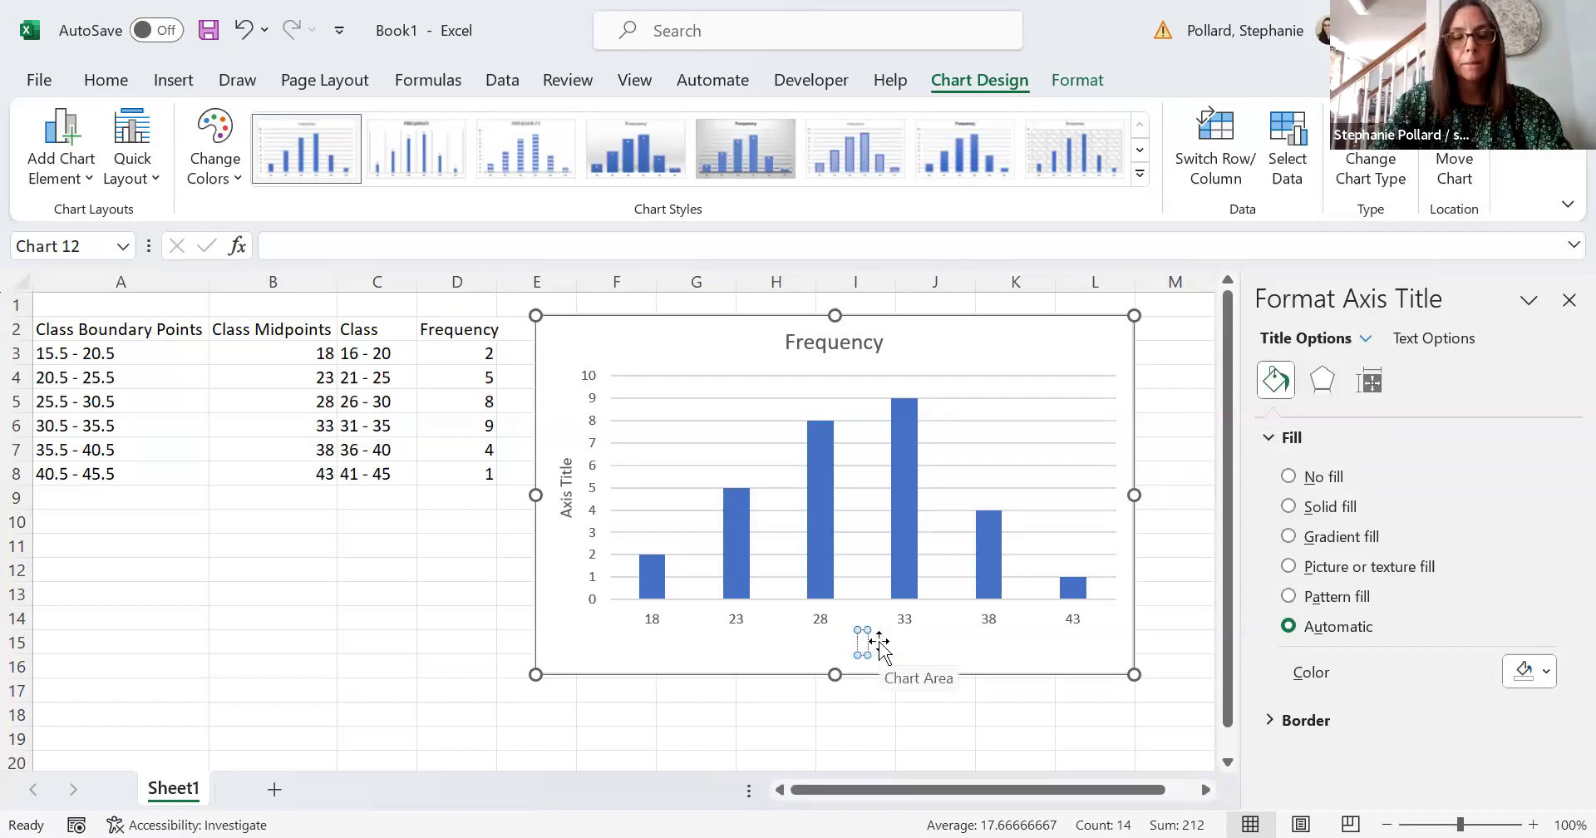
{"action": "type", "text": "Class"}
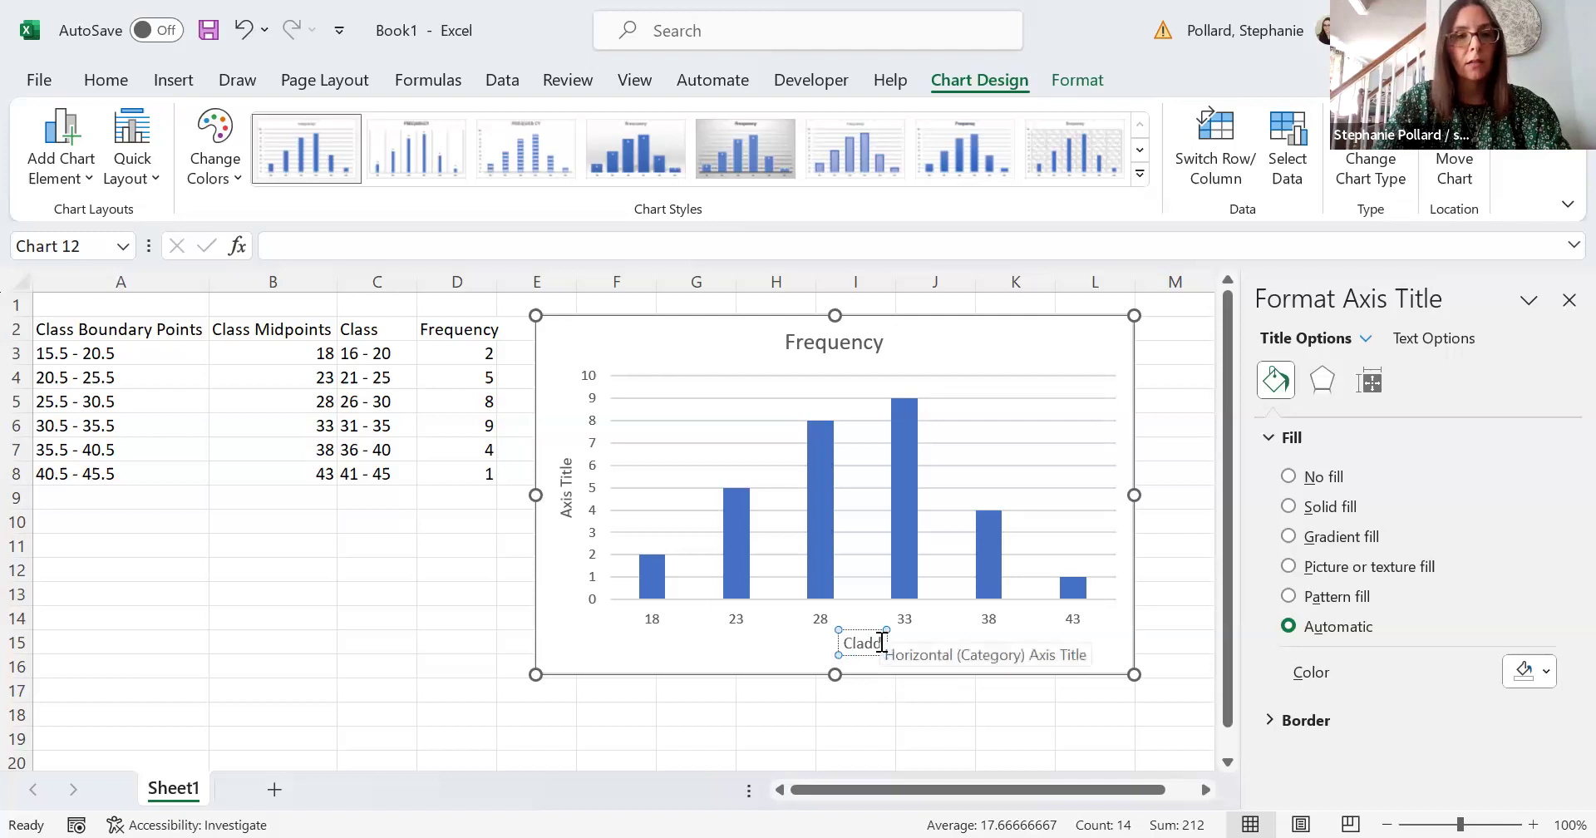
{"action": "type", "text": " Mi"}
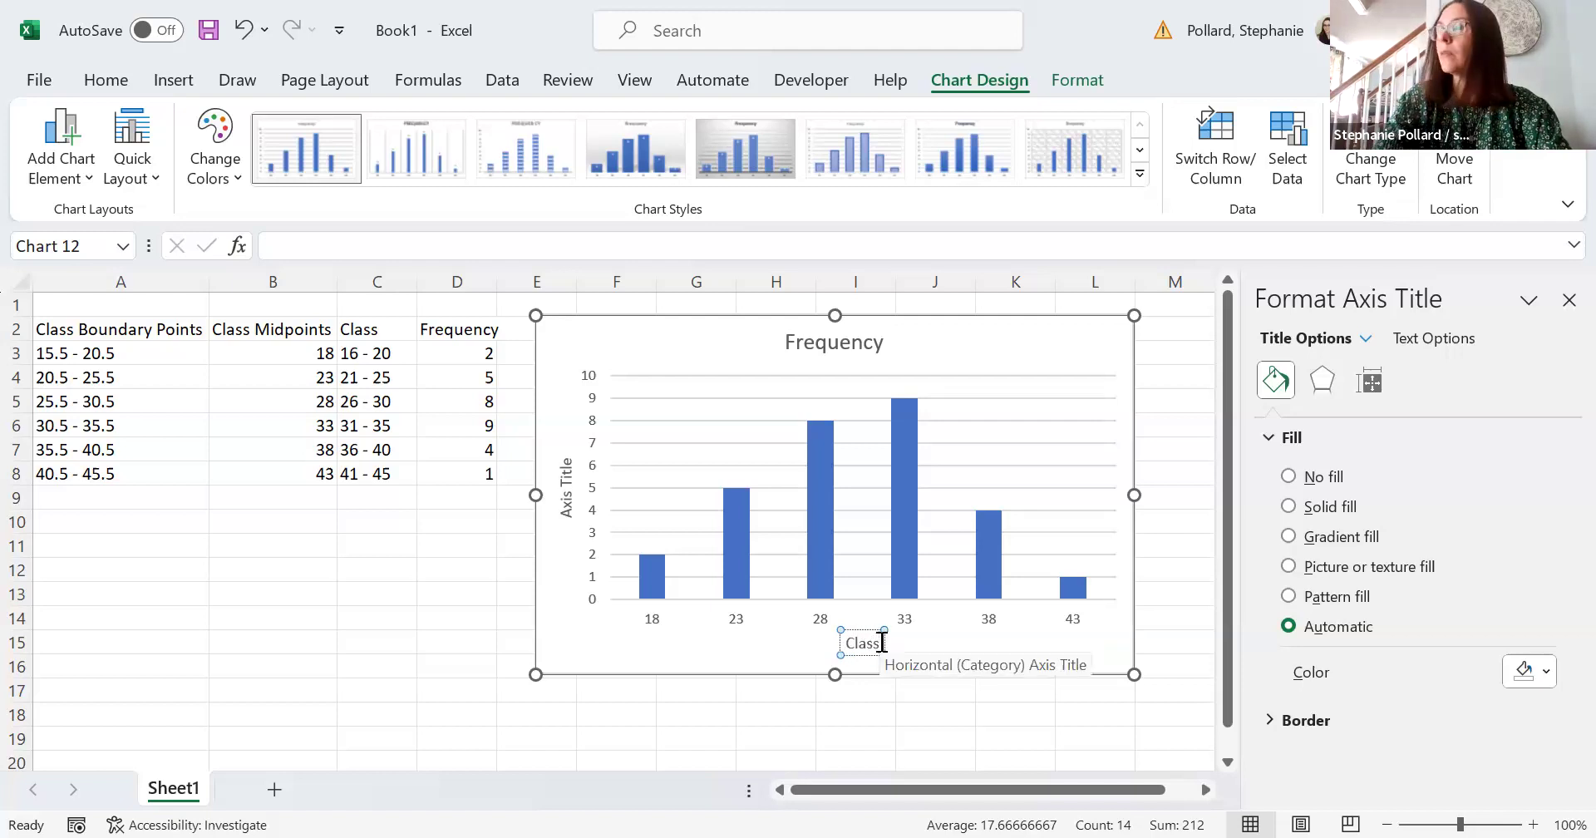
{"action": "type", "text": "dpoints"}
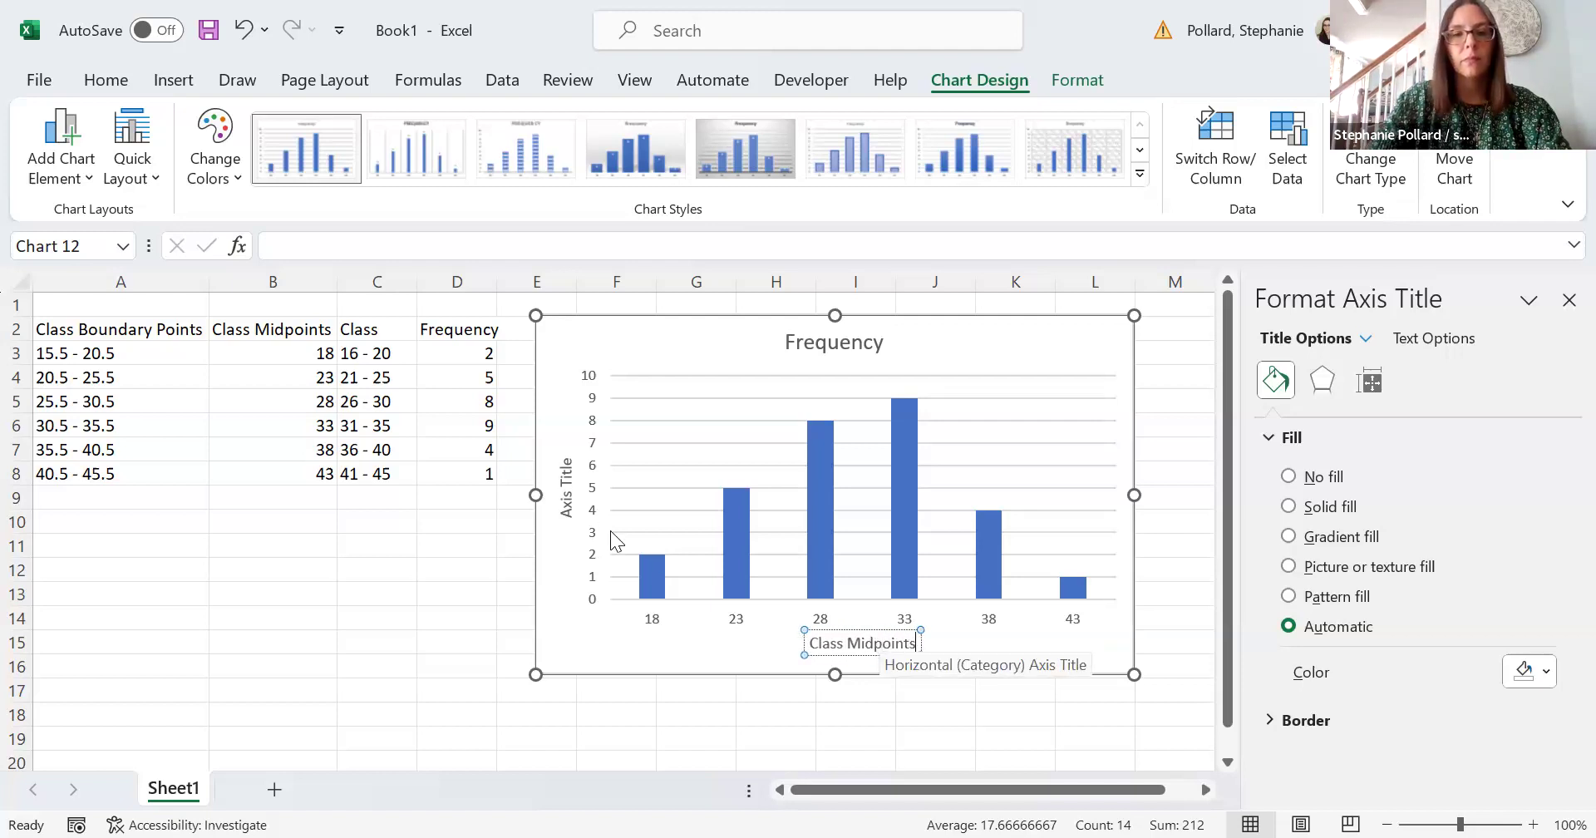
Step: Replace the vertical axis title's placeholder text with "Frequency"
{"action": "left_click", "coordinate": [562, 501]}
{"action": "double_click", "coordinate": [565, 503]}
{"action": "key", "text": "BackSpace"}
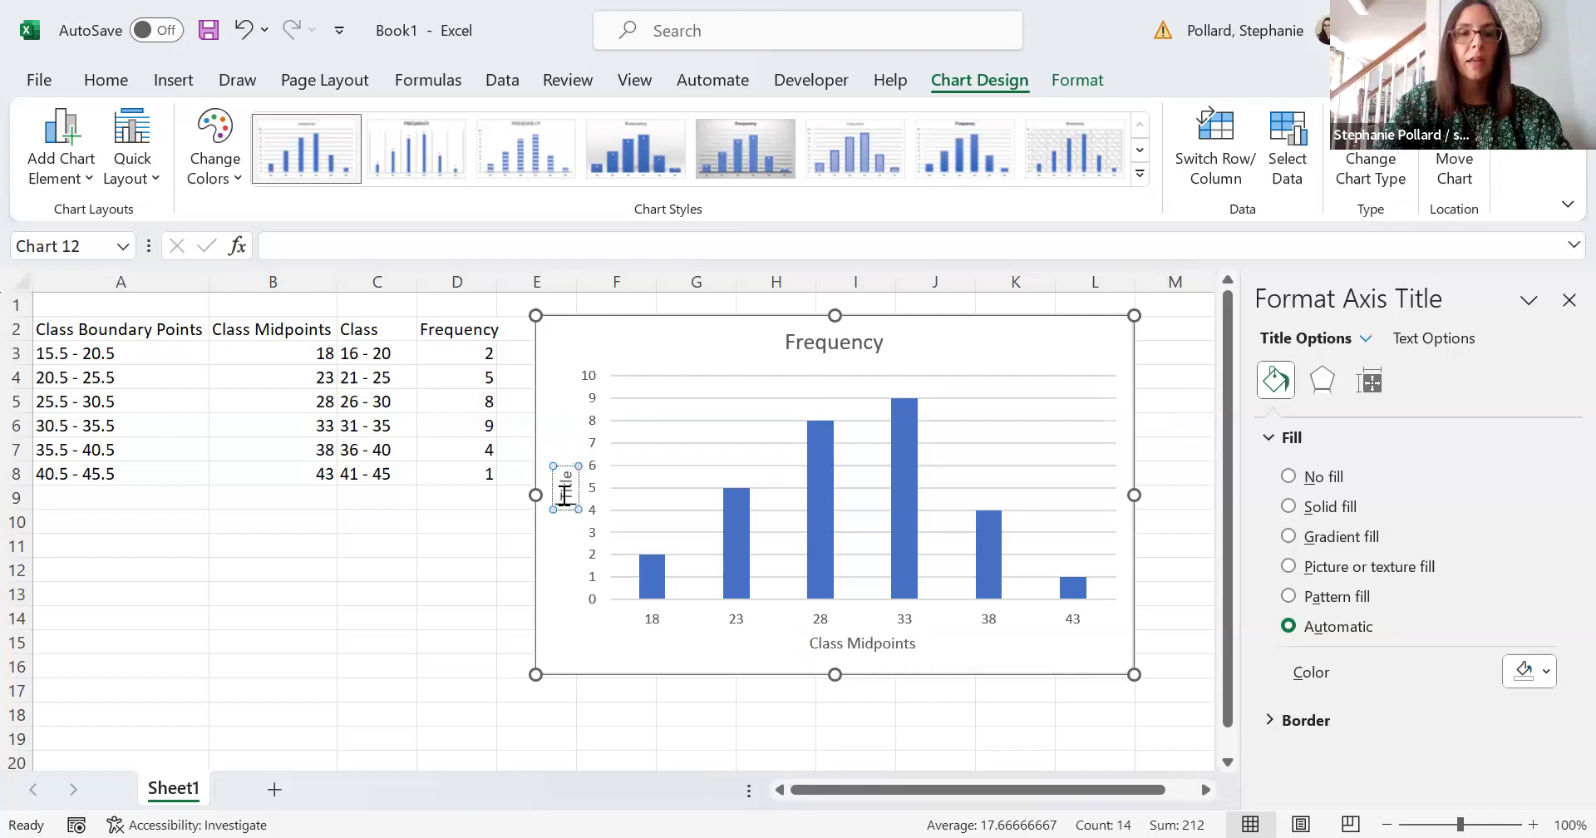
{"action": "key", "text": "Delete"}
{"action": "key", "text": "Delete"}
{"action": "key", "text": "Delete"}
{"action": "key", "text": "Delete"}
{"action": "key", "text": "Delete"}
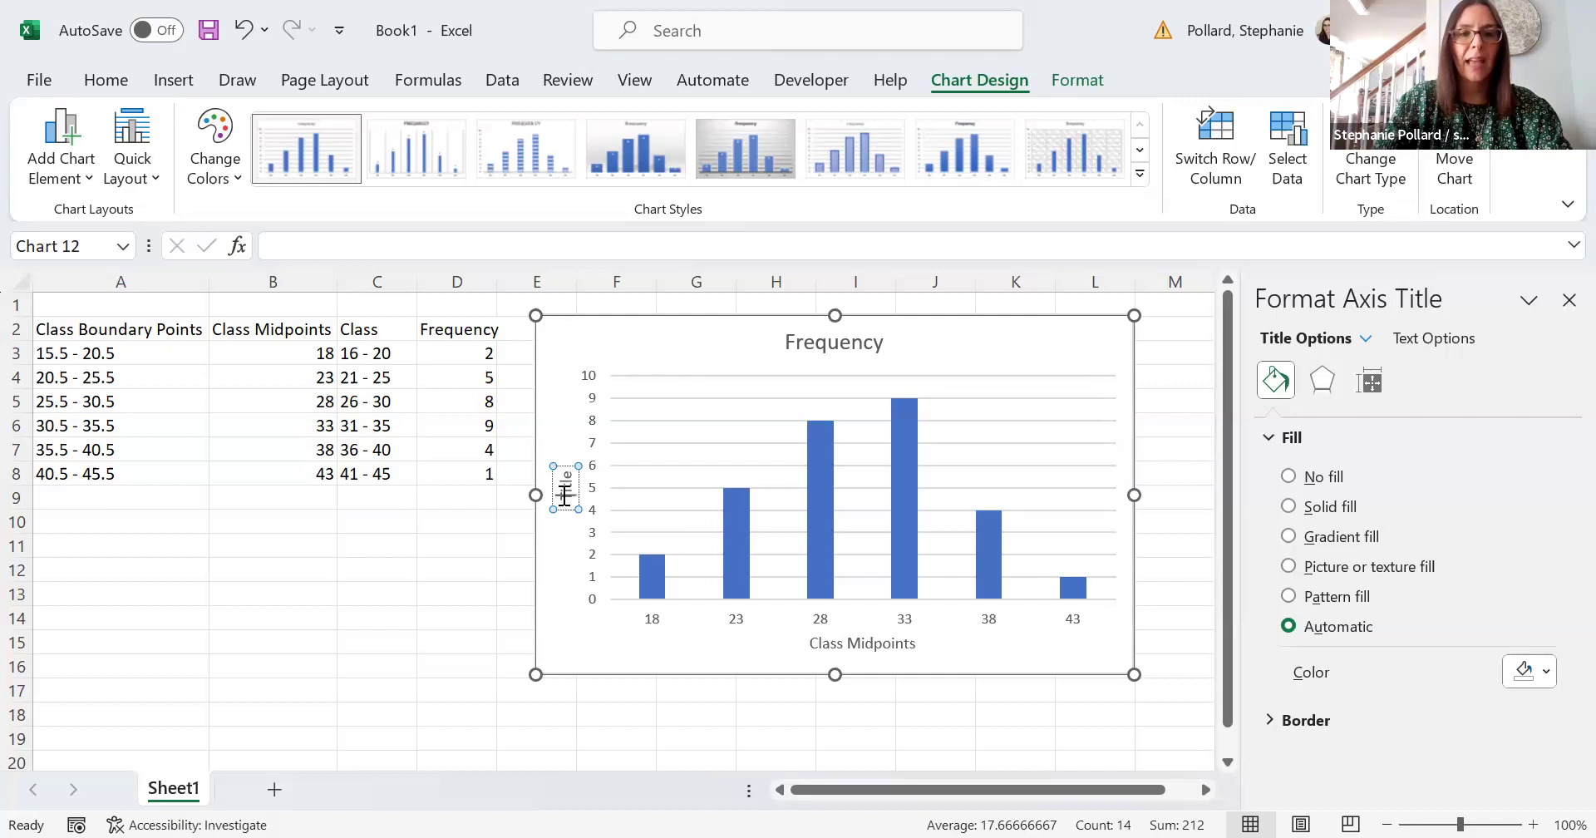
{"action": "type", "text": "Value"}
{"action": "type", "text": "ency"}
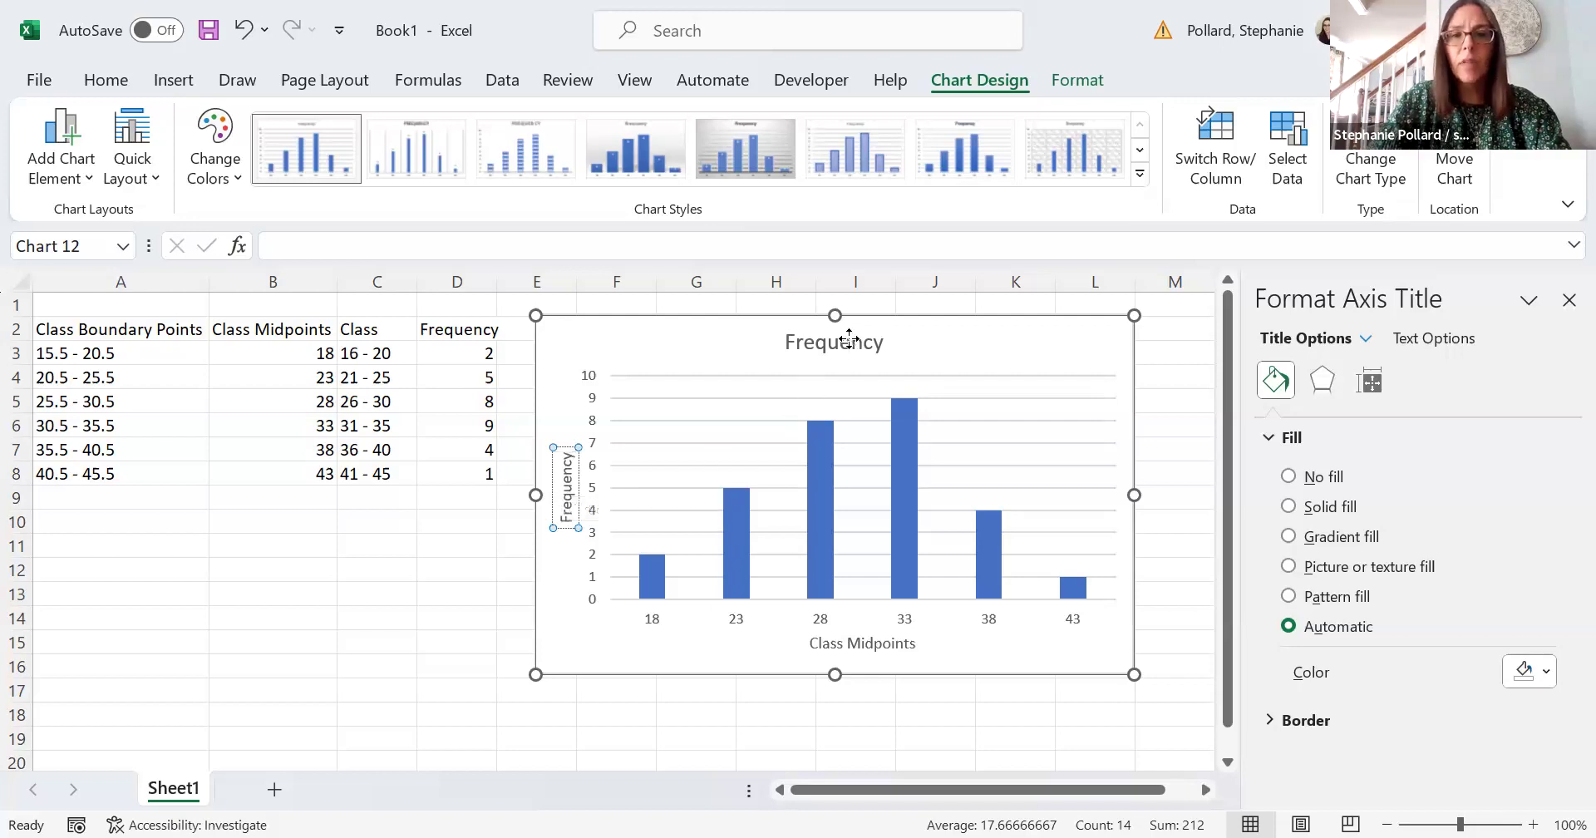
Step: Change the chart title to "Histogram"
{"action": "left_click", "coordinate": [877, 341]}
{"action": "key", "text": "BackSpace"}
{"action": "key", "text": "BackSpace"}
{"action": "key", "text": "BackSpace"}
{"action": "key", "text": "BackSpace"}
{"action": "key", "text": "BackSpace"}
{"action": "key", "text": "BackSpace"}
{"action": "key", "text": "BackSpace"}
{"action": "key", "text": "BackSpace"}
{"action": "key", "text": "BackSpace"}
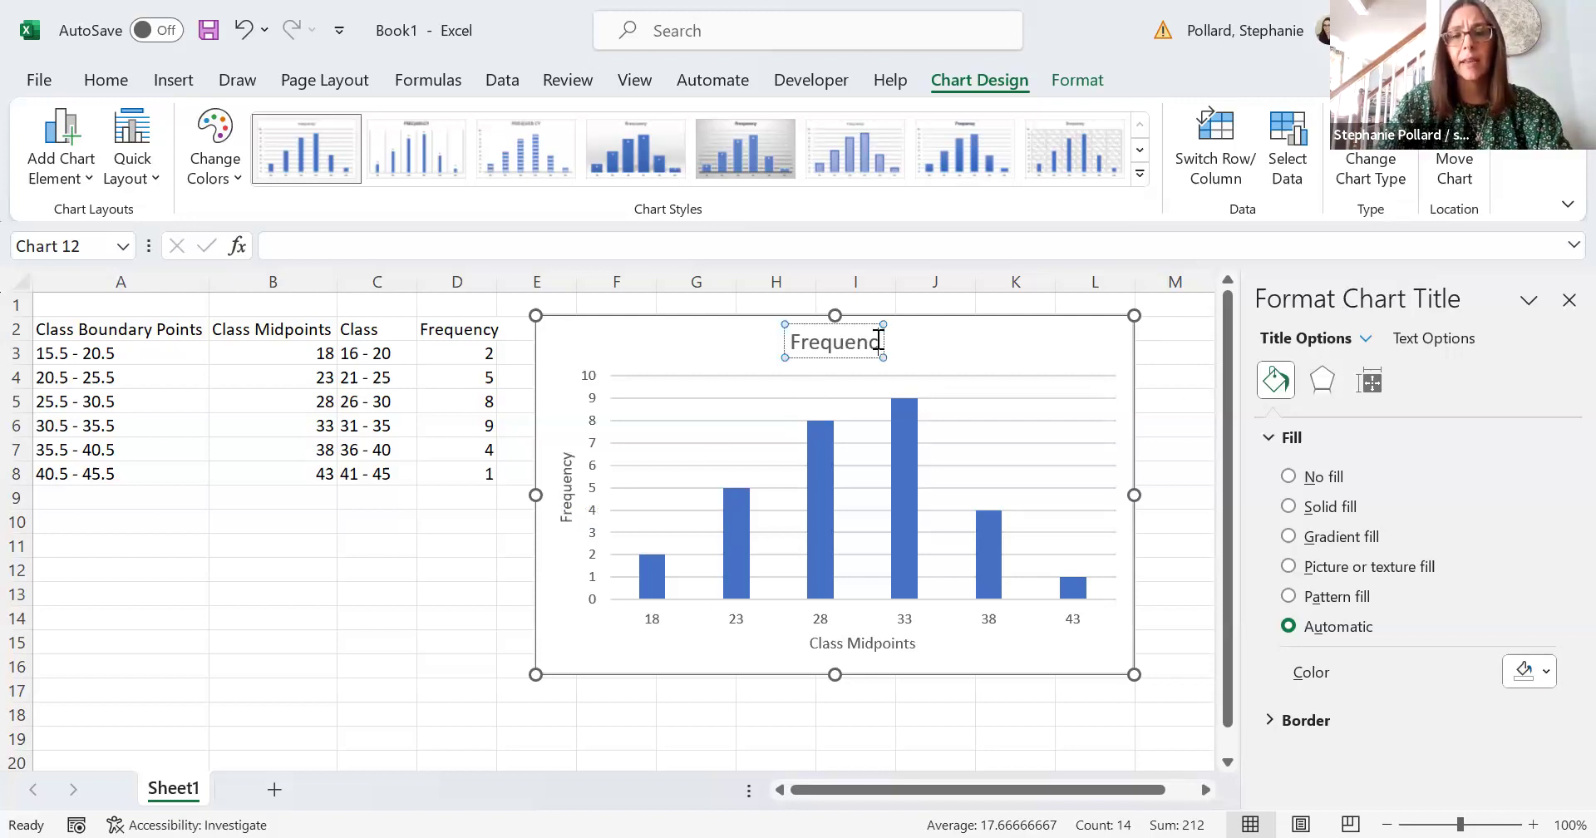
{"action": "type", "text": "Histogram"}
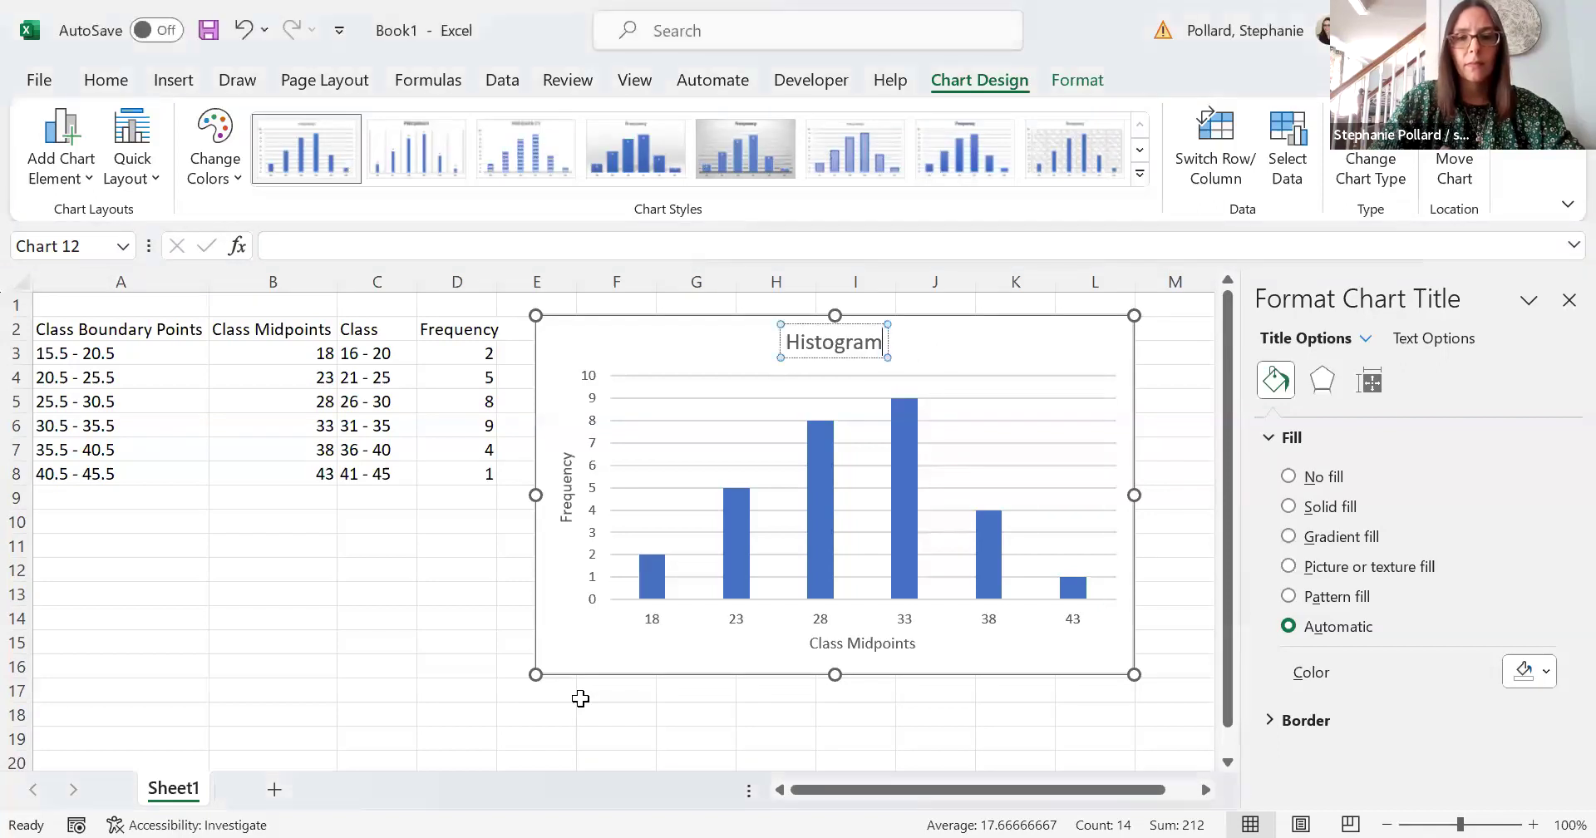
{"action": "left_click", "coordinate": [1170, 465]}
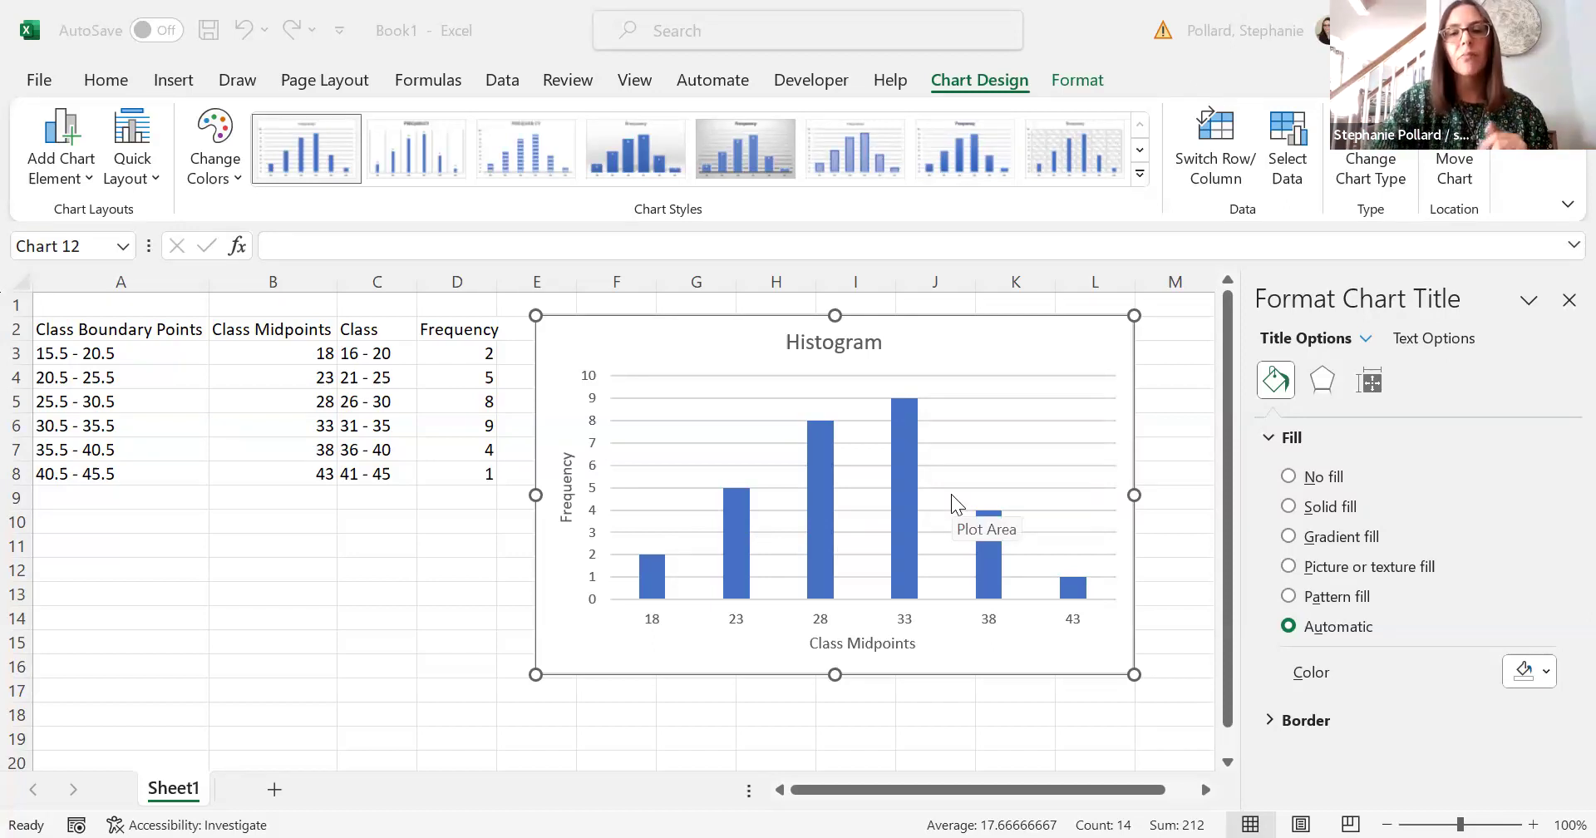
{"action": "mouse_move", "coordinate": [913, 462]}
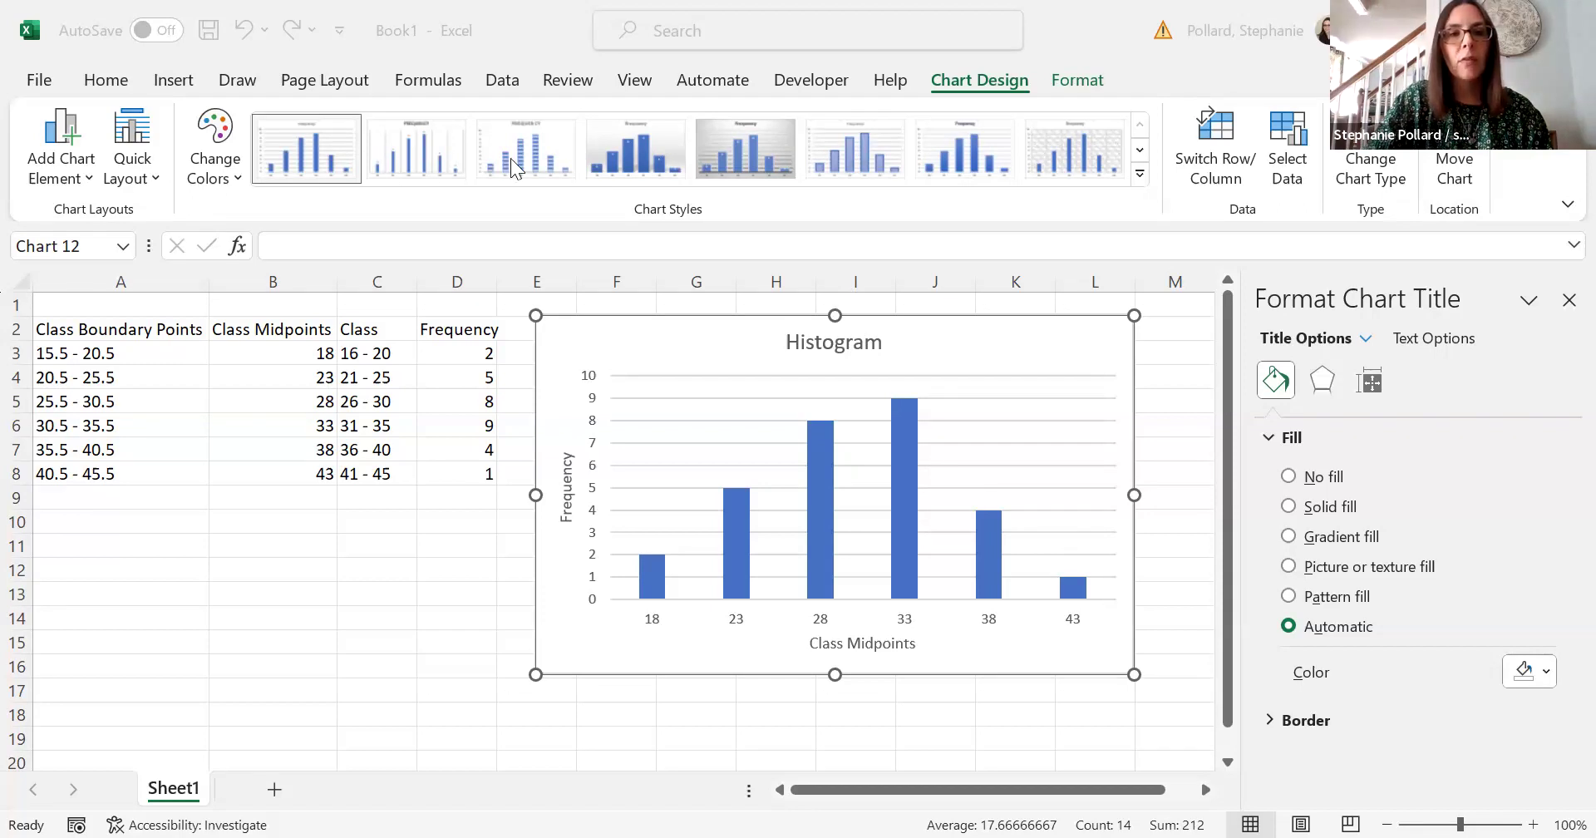
{"action": "left_click", "coordinate": [230, 178]}
{"action": "left_click", "coordinate": [254, 296]}
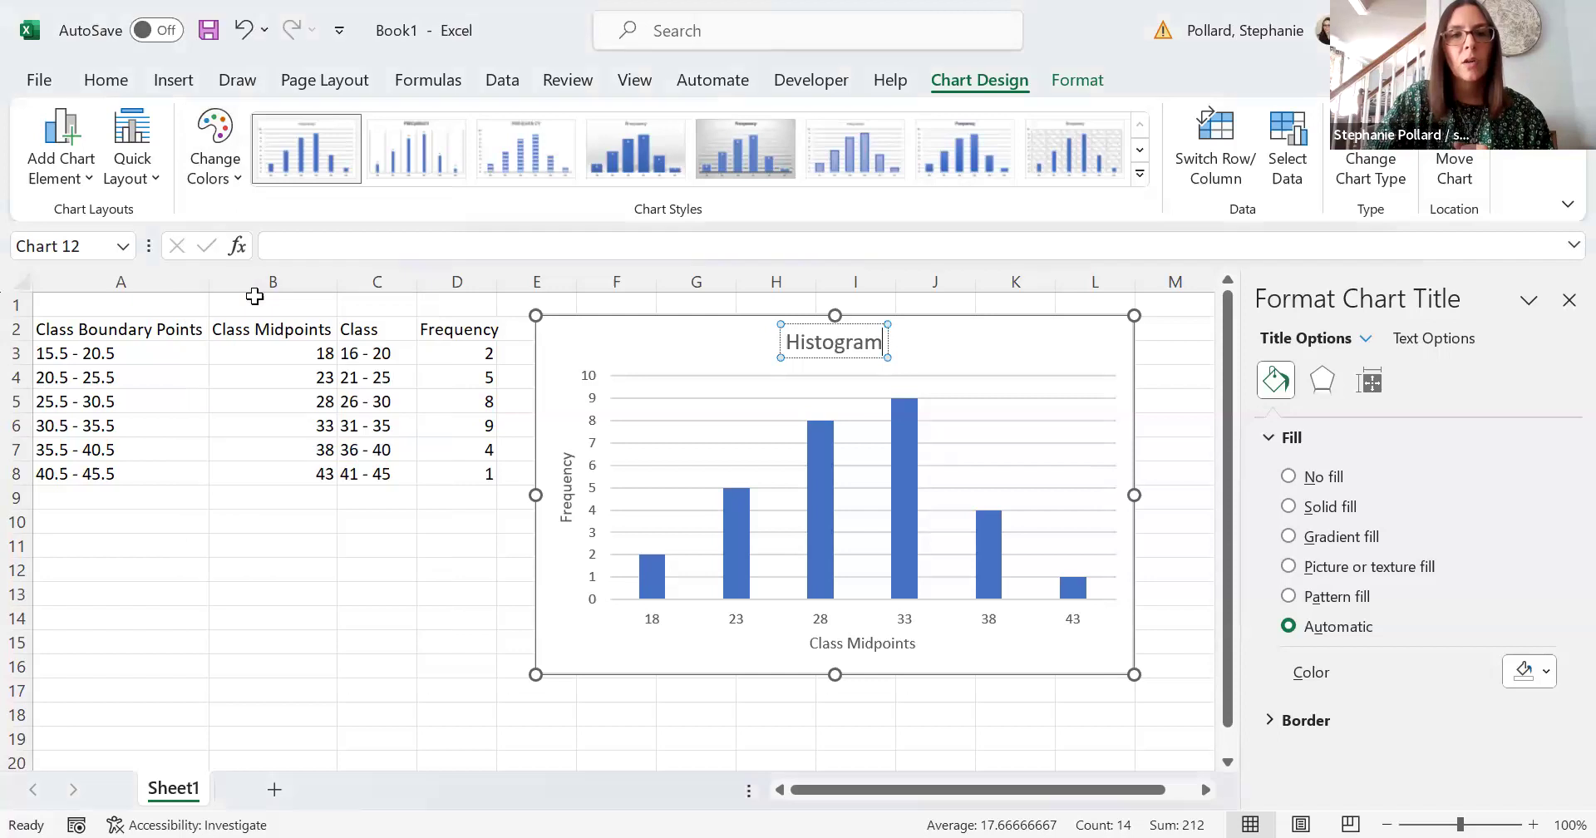
Step: Recolor the chart with the orange monochromatic palette and apply chart Style 6
{"action": "left_click", "coordinate": [229, 174]}
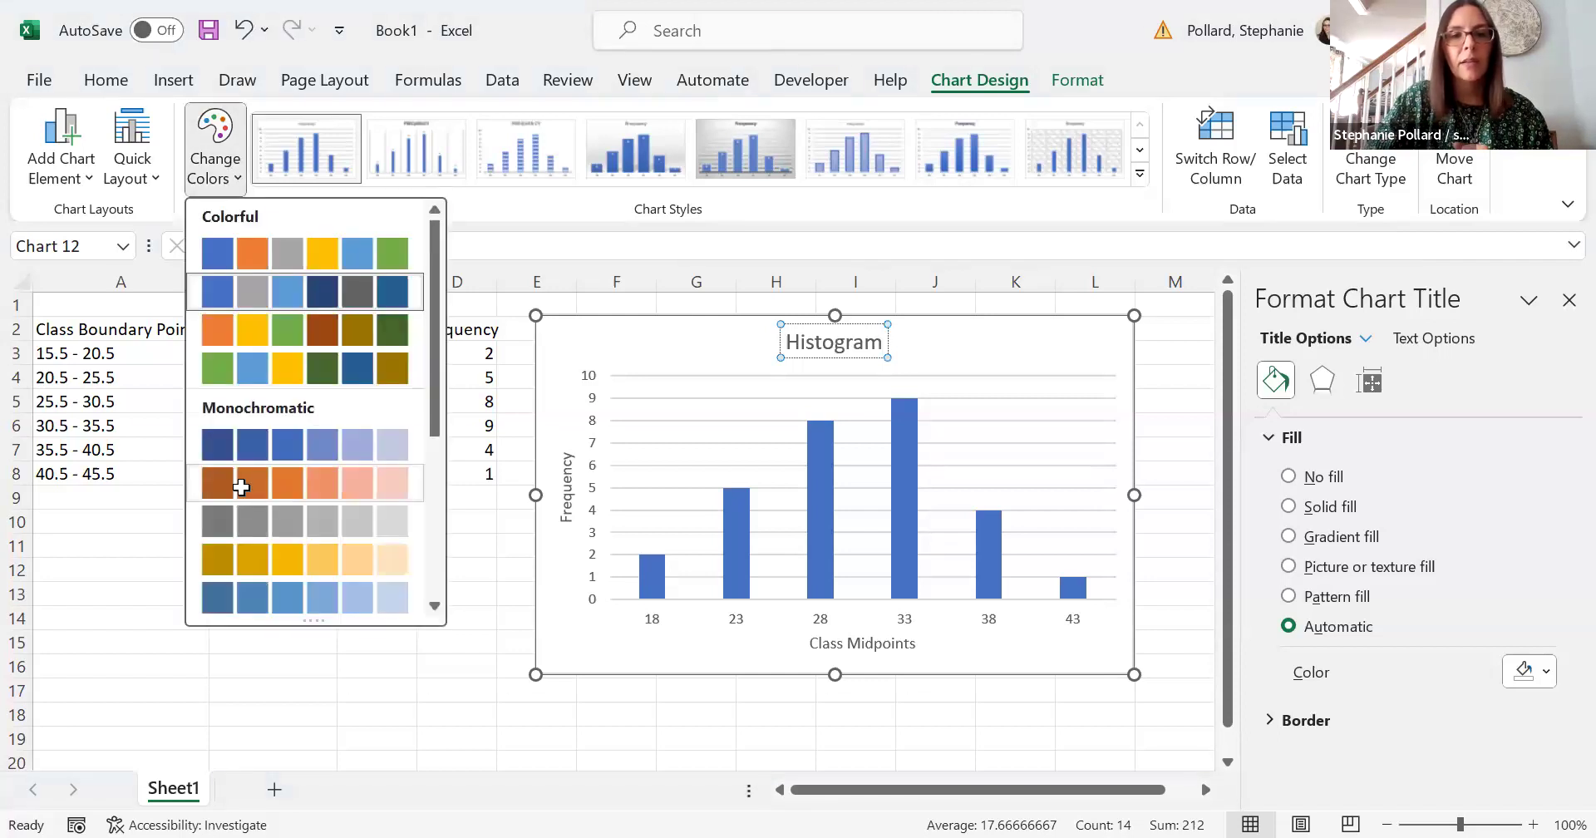
{"action": "left_click", "coordinate": [241, 488]}
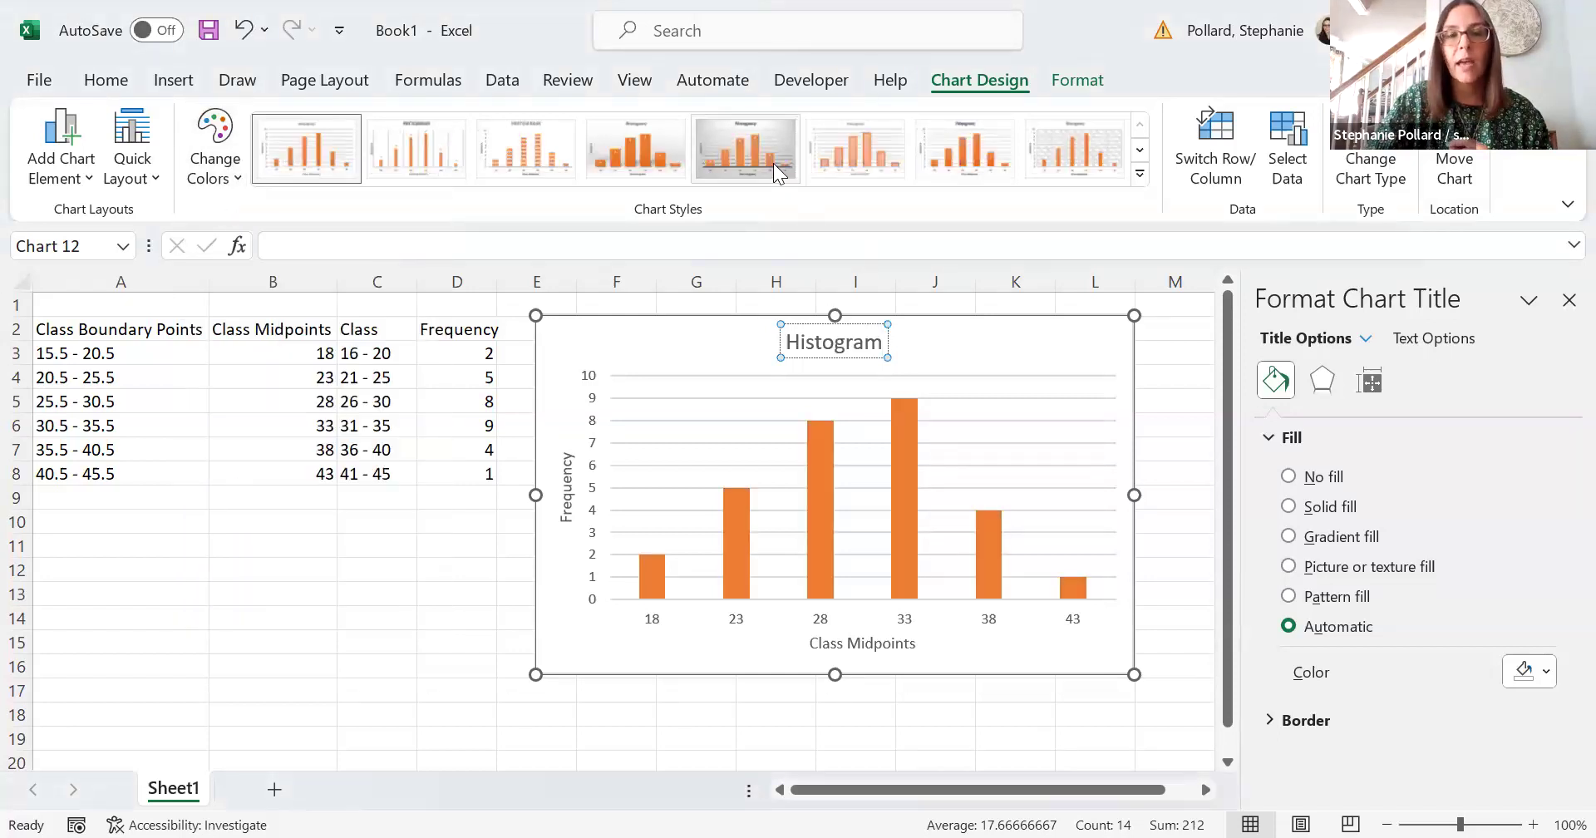
{"action": "left_click", "coordinate": [849, 138]}
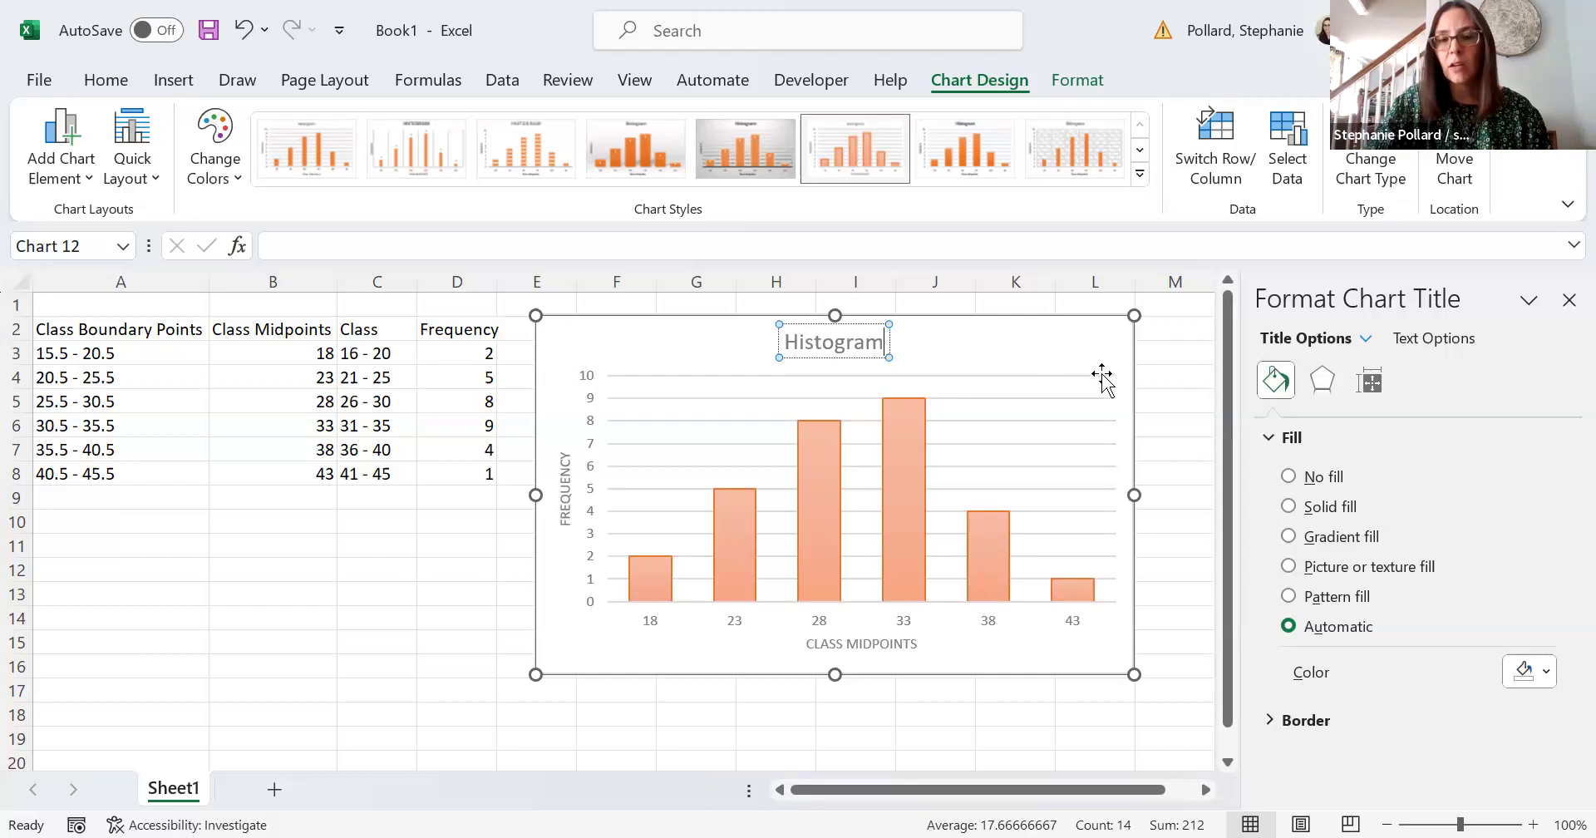
{"action": "left_click", "coordinate": [1174, 349]}
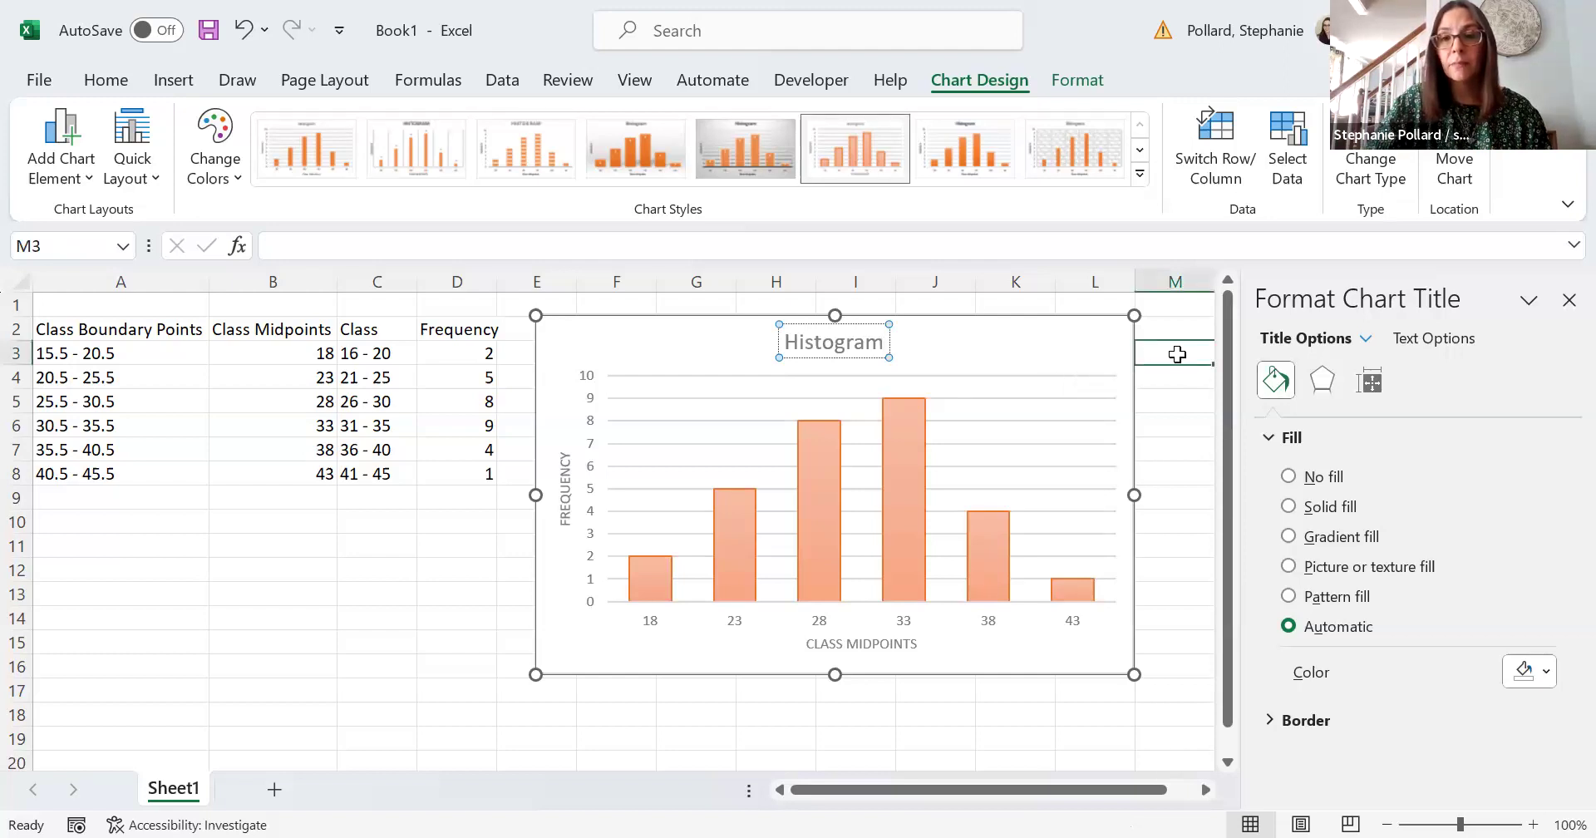
{"action": "left_click", "coordinate": [1129, 328]}
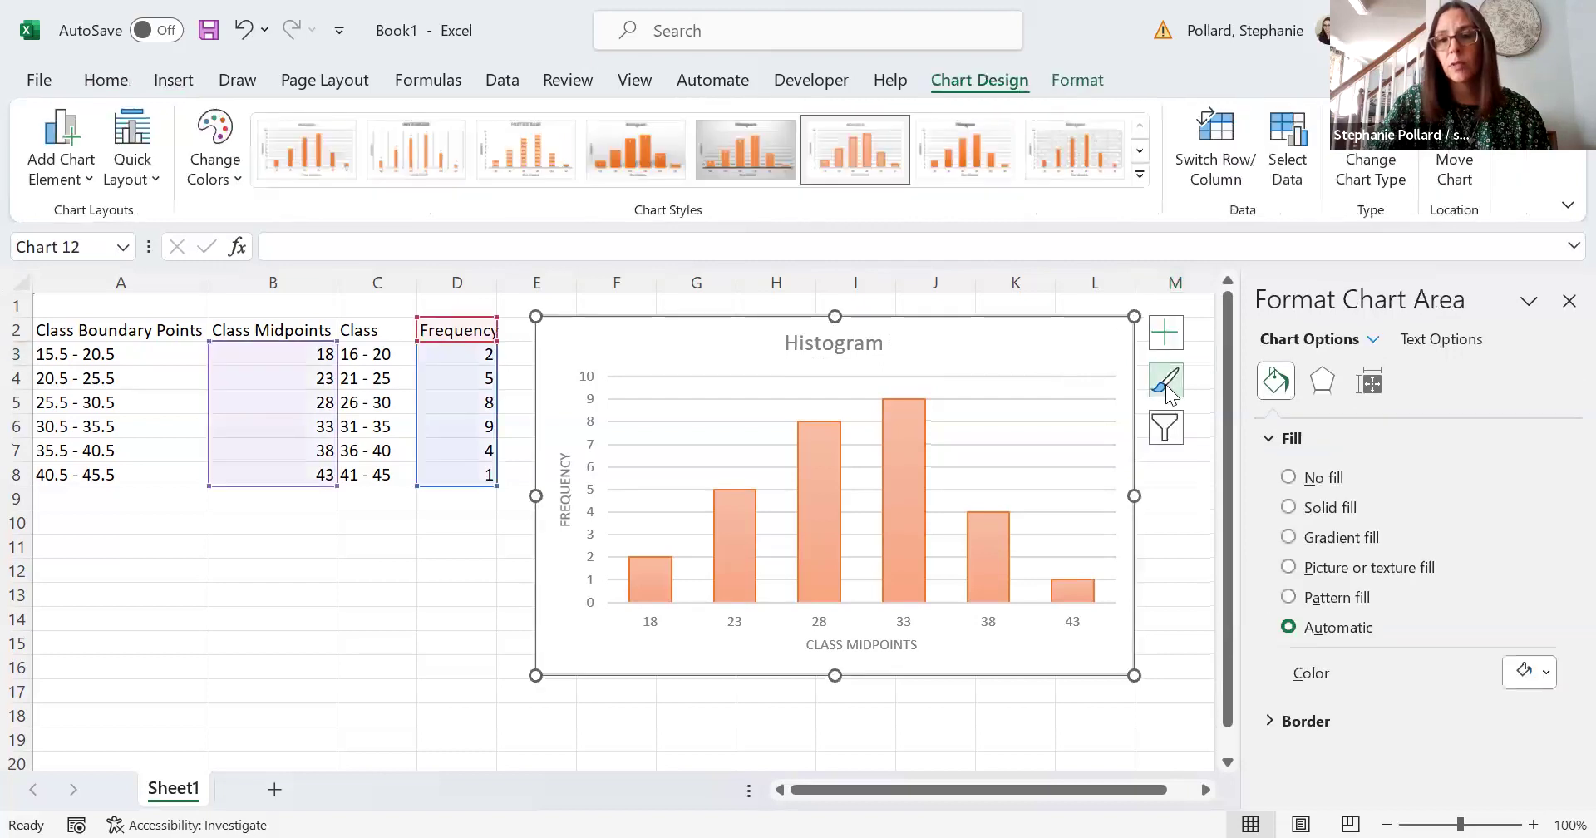
{"action": "left_click", "coordinate": [1166, 383]}
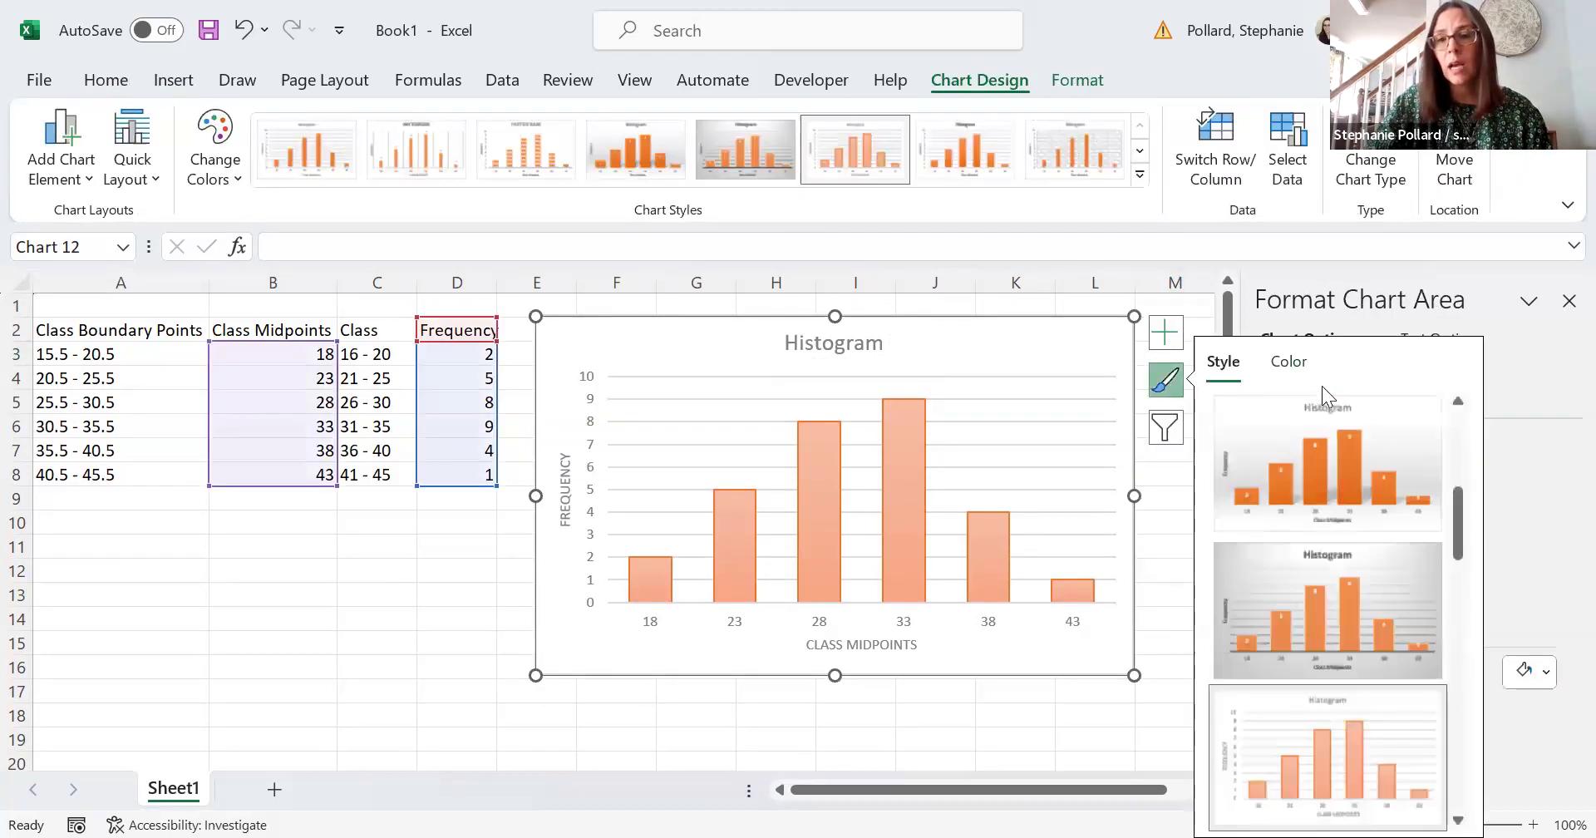
{"action": "left_click_drag", "start_coordinate": [1463, 528], "coordinate": [1435, 460]}
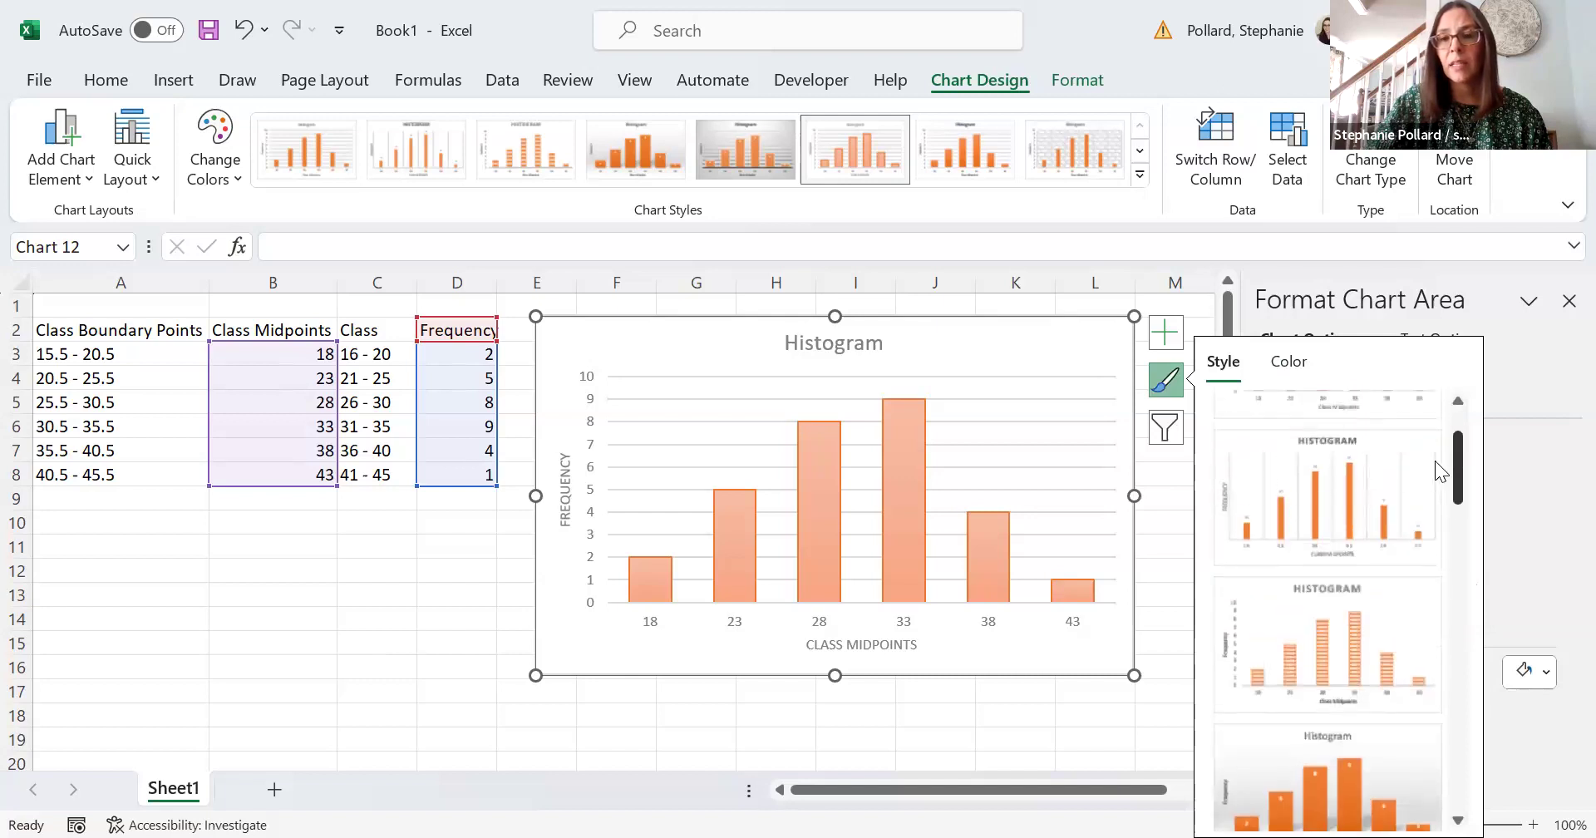
{"action": "left_click", "coordinate": [1165, 493]}
{"action": "left_click", "coordinate": [1097, 362]}
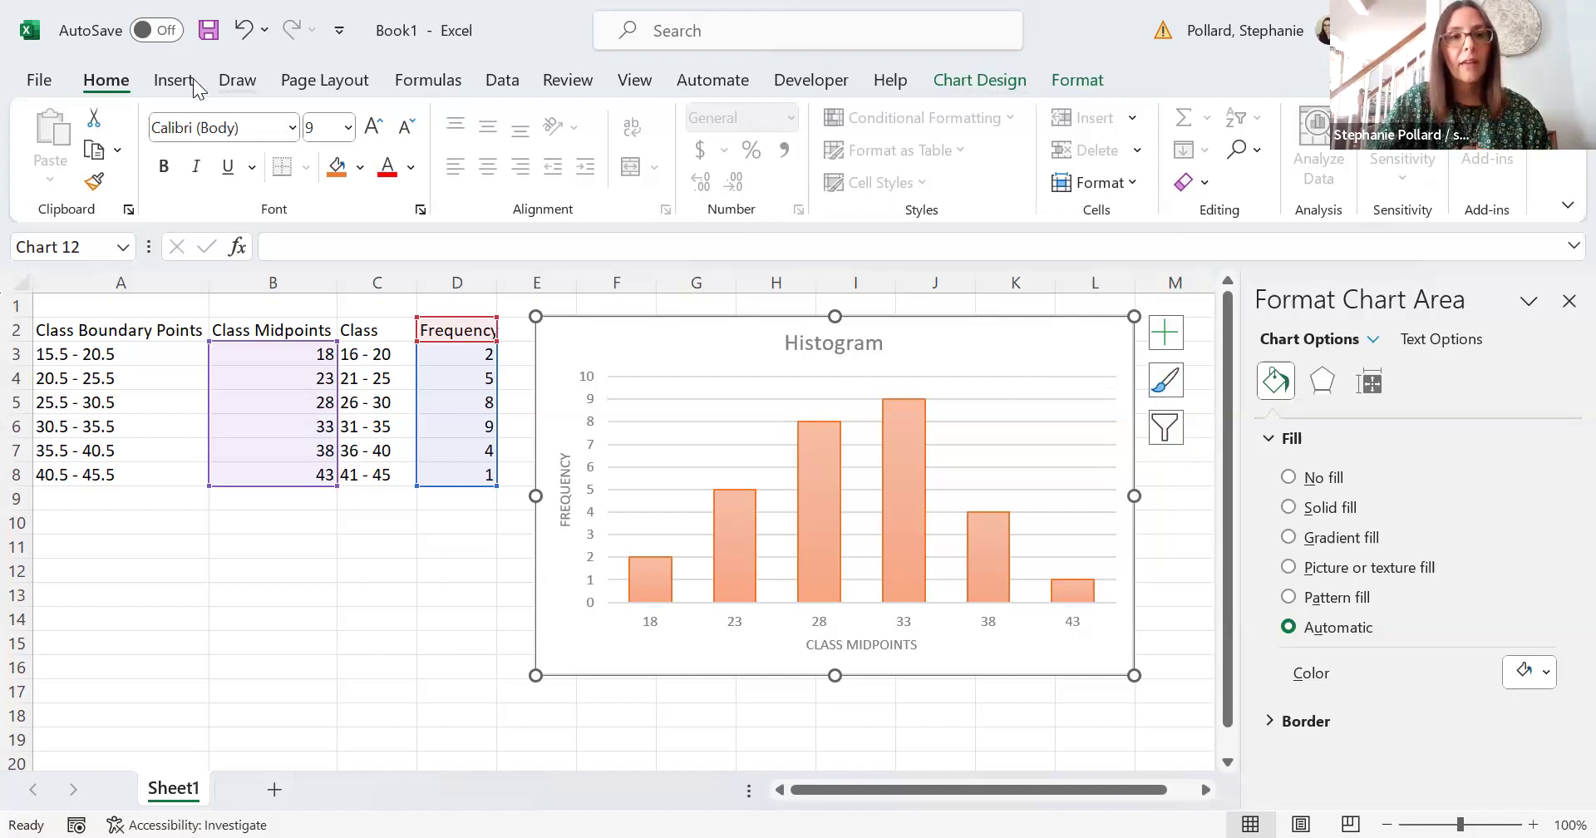
Step: Apply the quick layout with adjoining bars, no gridlines and no legend to the Histogram chart
{"action": "left_click", "coordinate": [962, 80]}
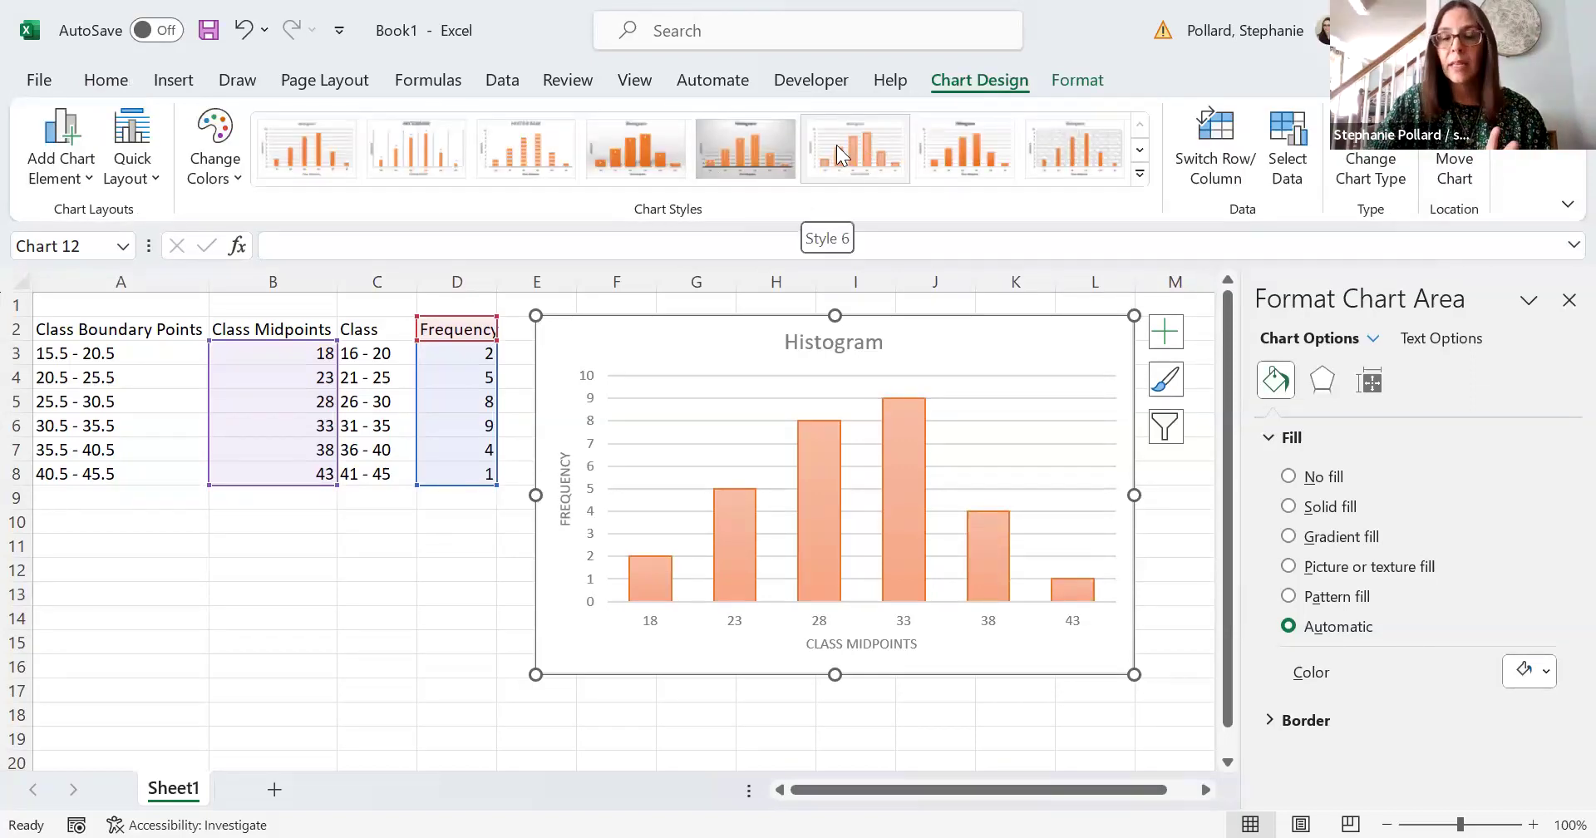
{"action": "left_click", "coordinate": [149, 181]}
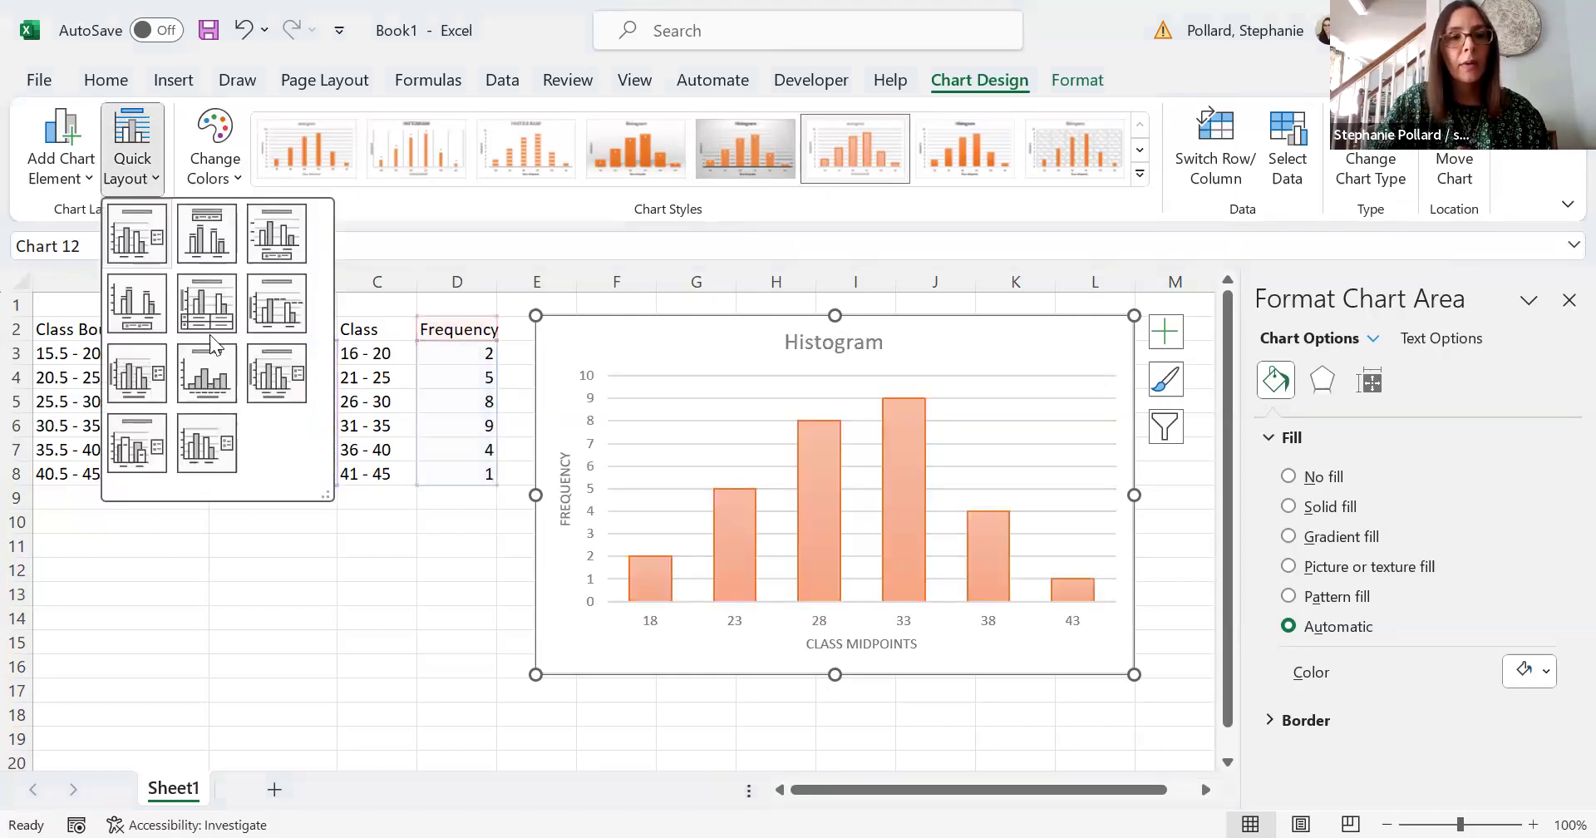
{"action": "left_click", "coordinate": [213, 380]}
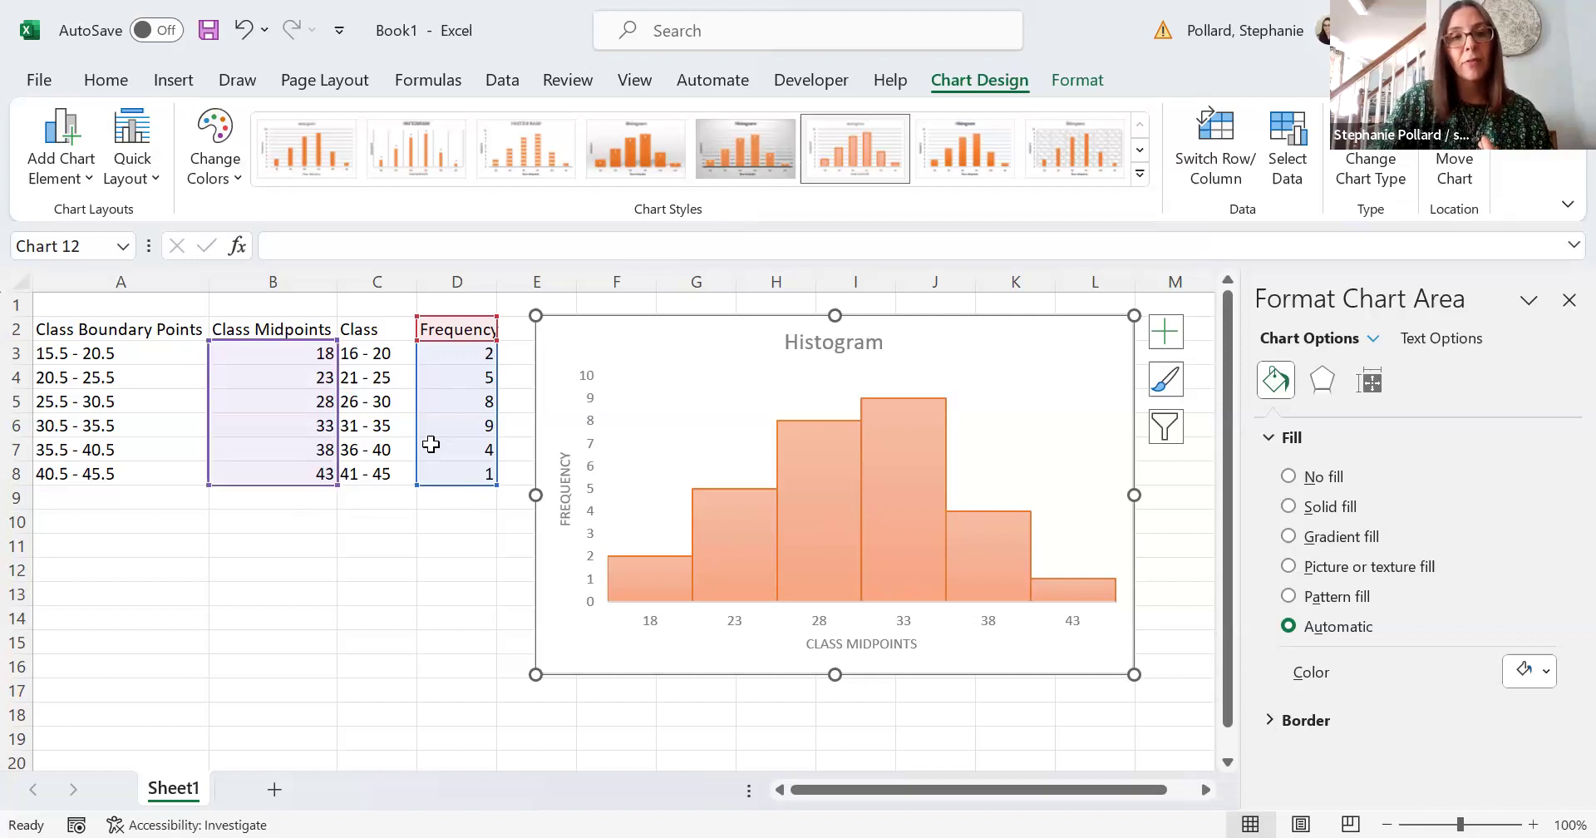
{"action": "left_click", "coordinate": [163, 83]}
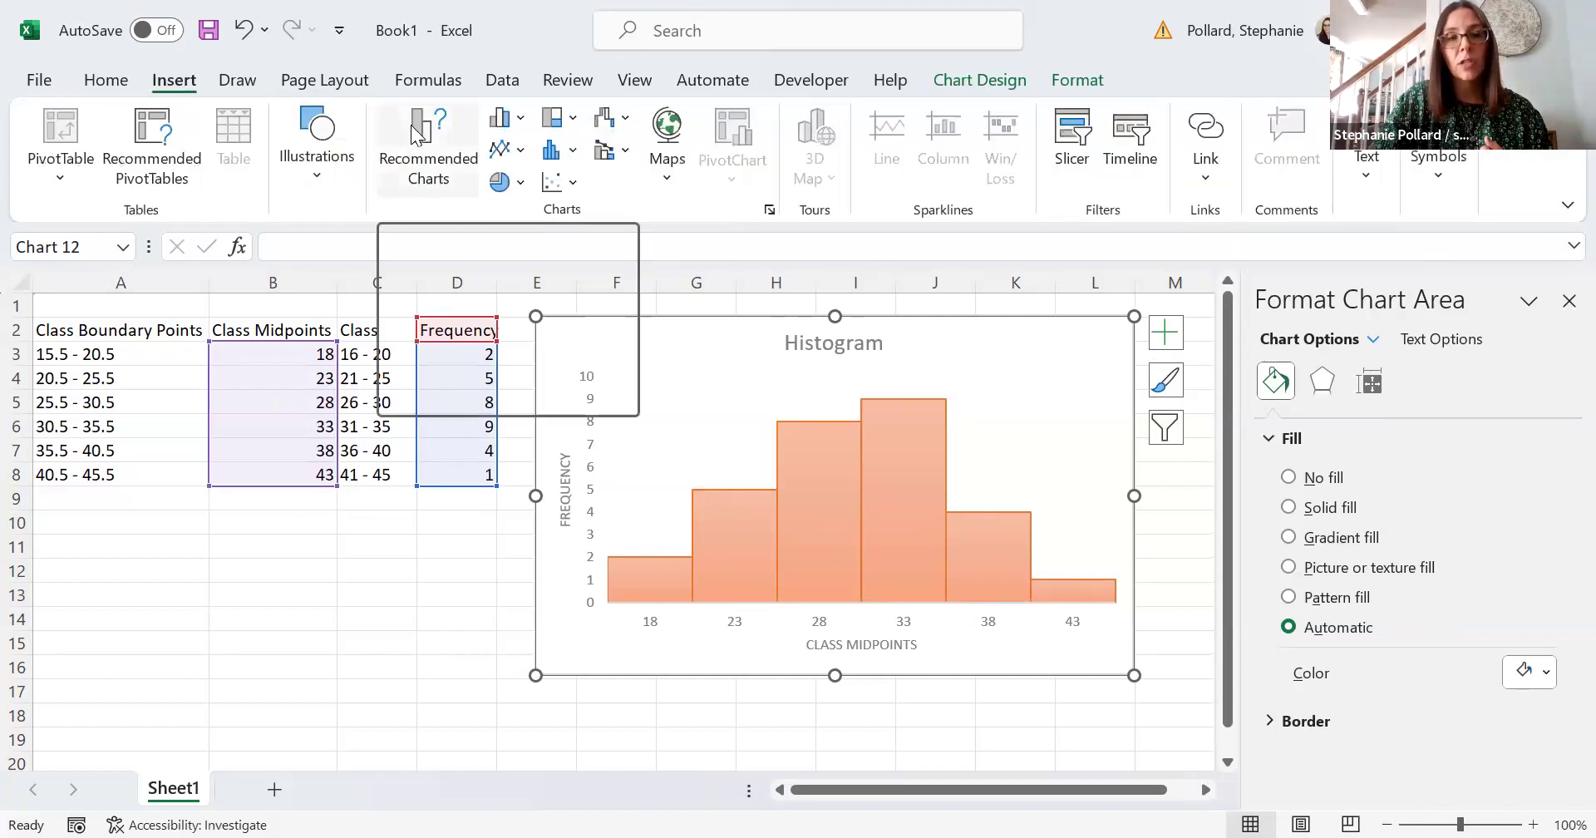
{"action": "left_click", "coordinate": [440, 162]}
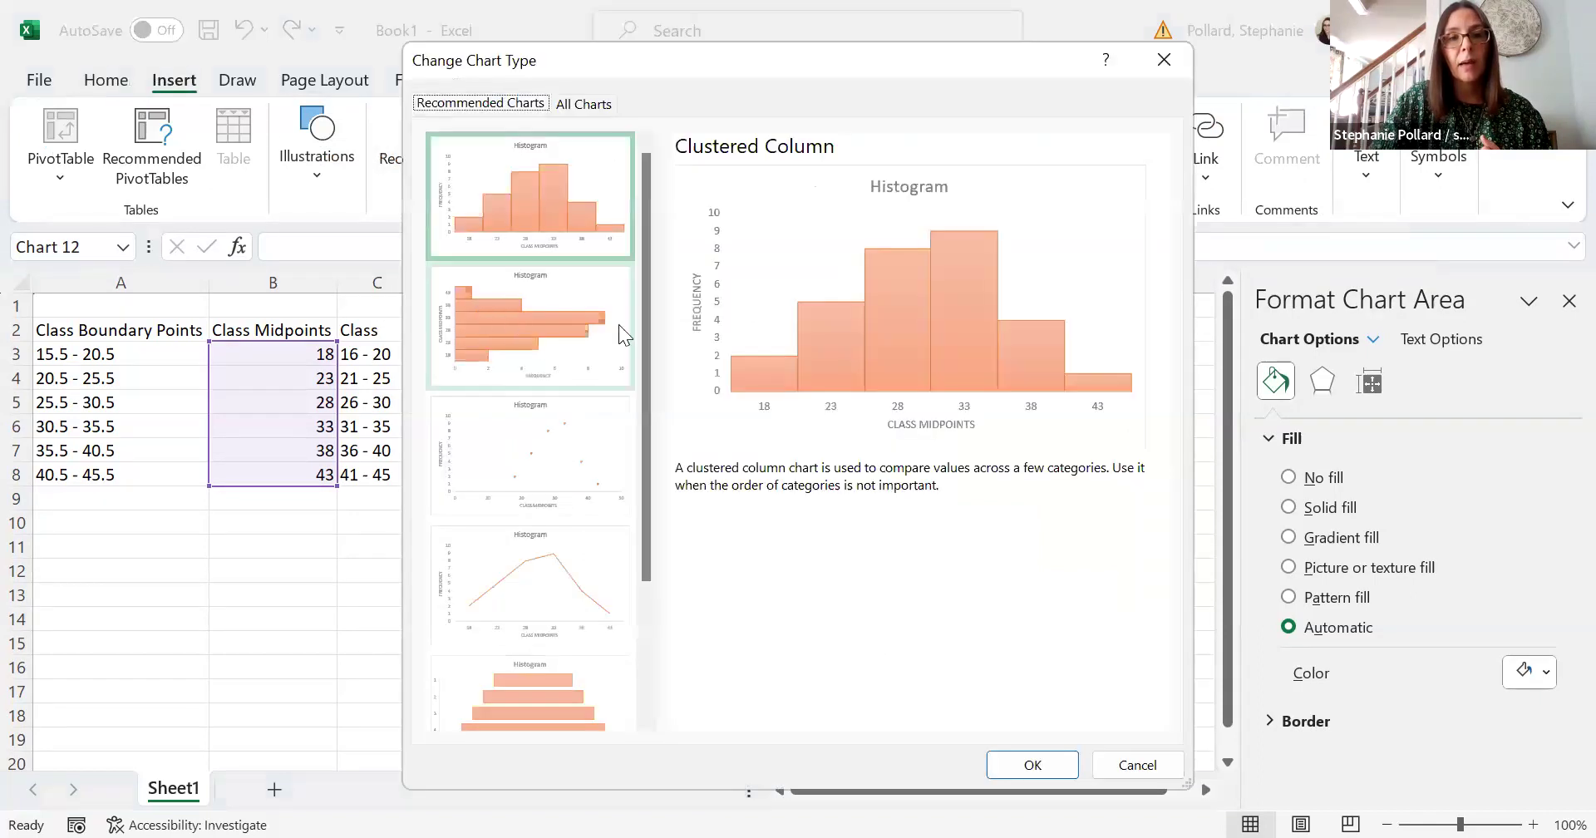
{"action": "left_click", "coordinate": [575, 103]}
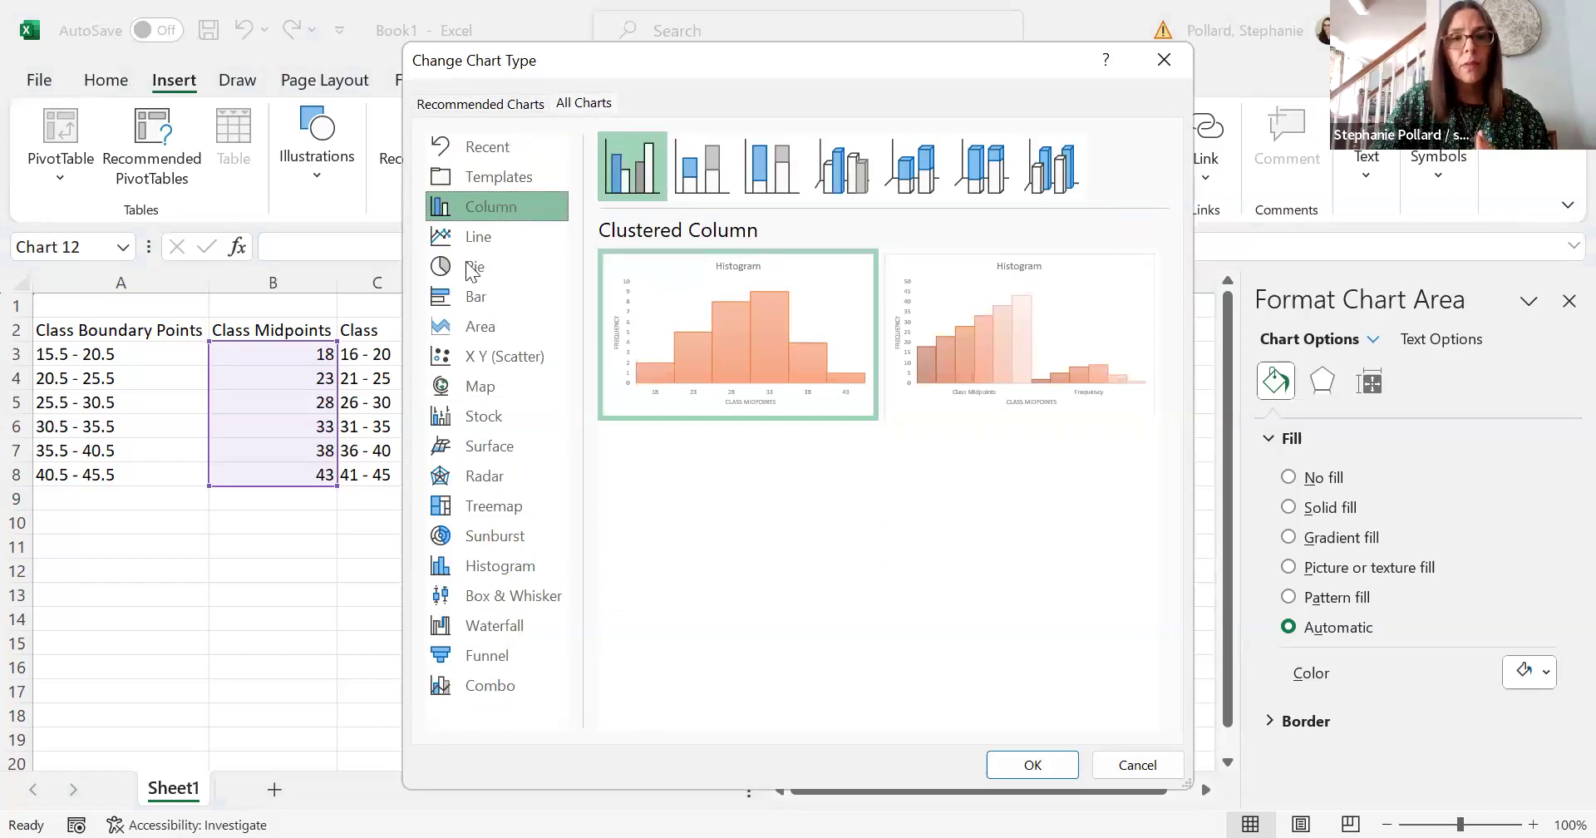
{"action": "left_click", "coordinate": [1164, 76]}
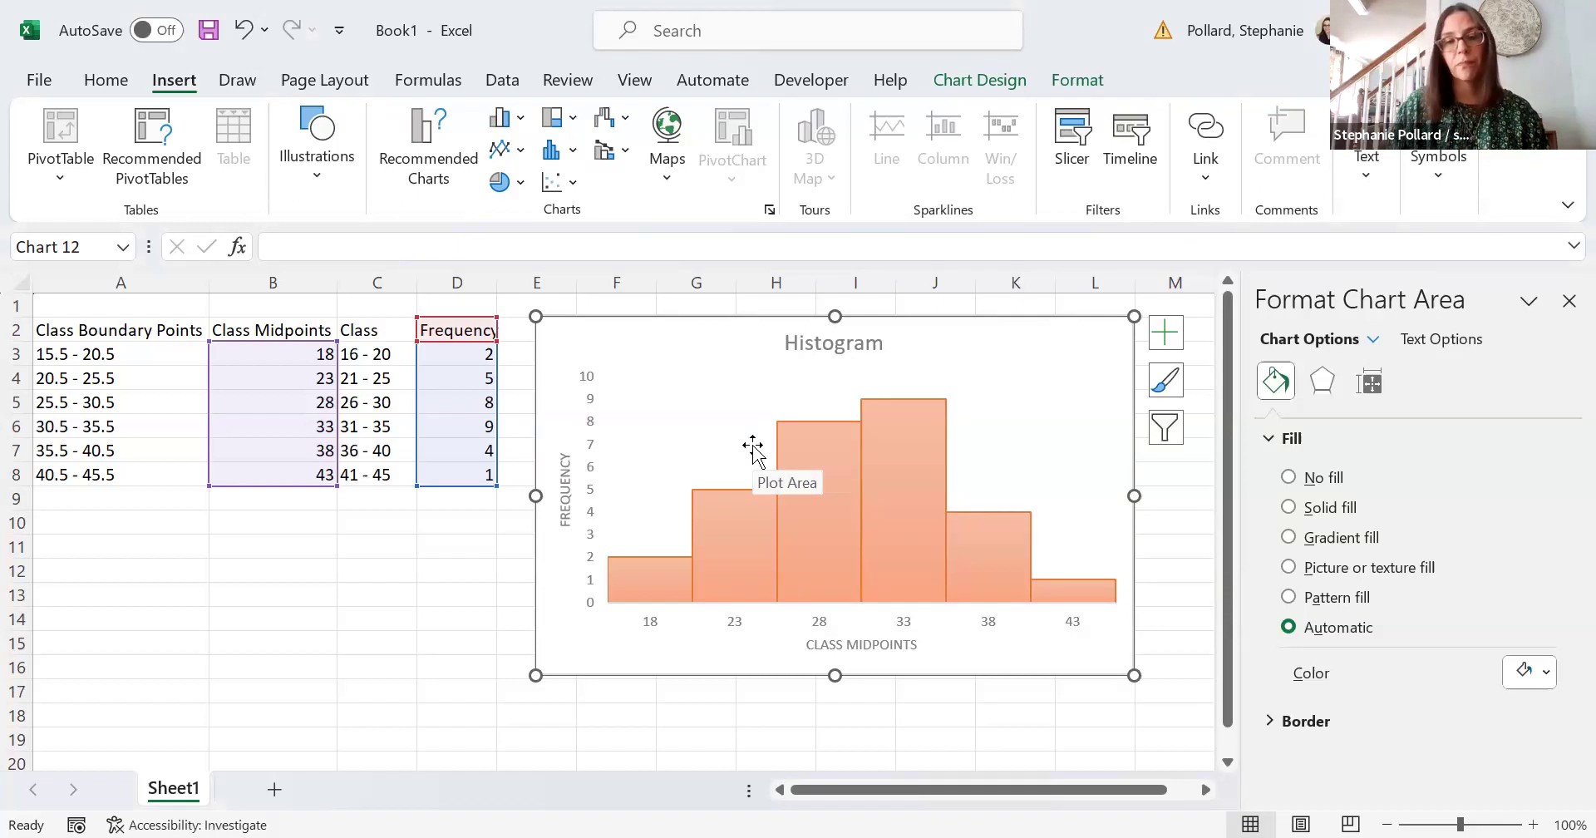
{"action": "left_click", "coordinate": [348, 563]}
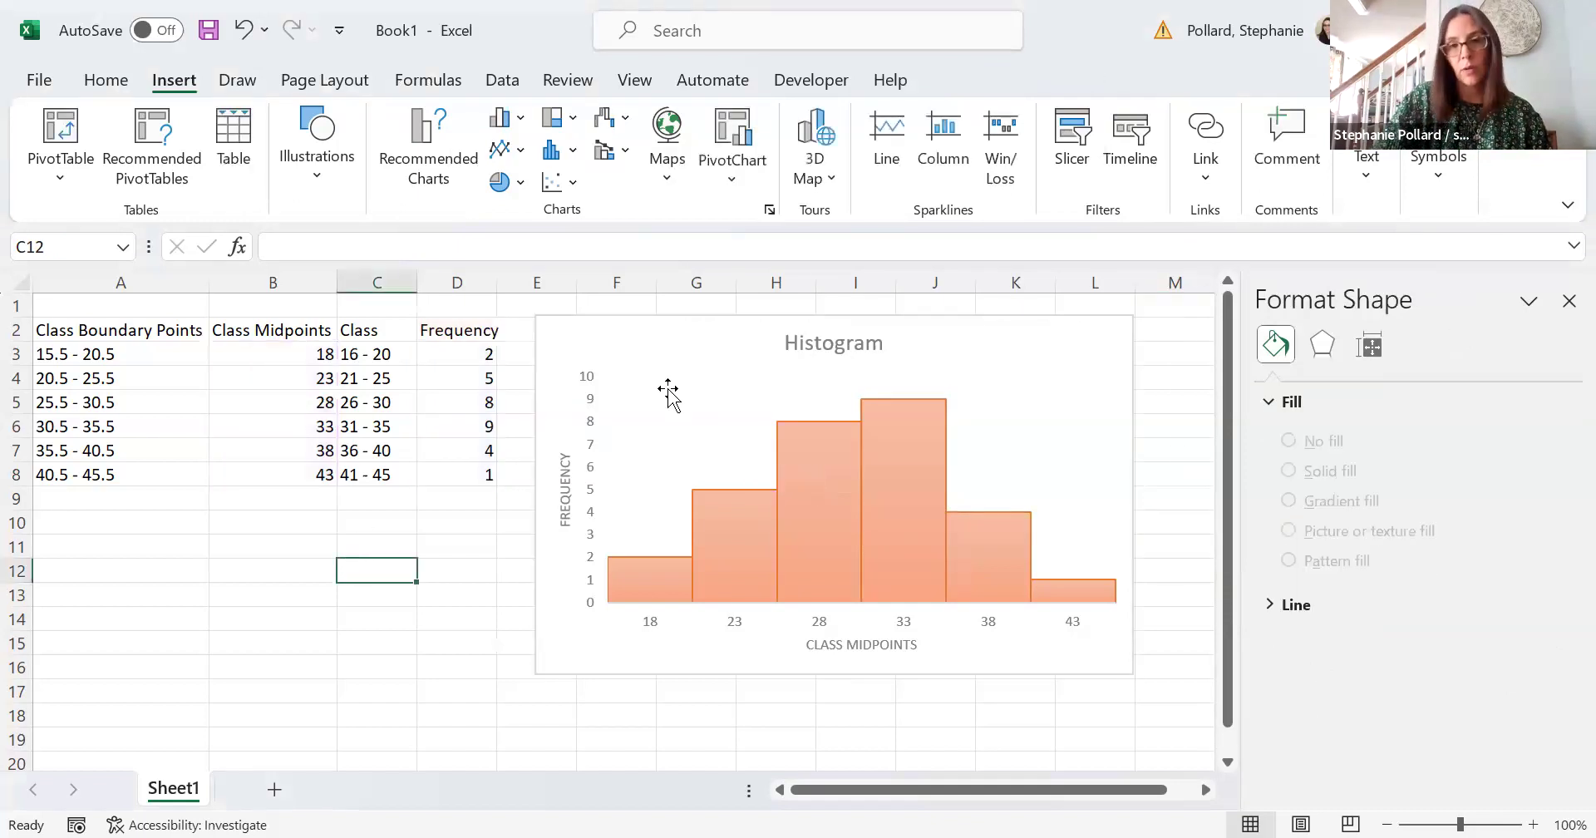
{"action": "left_click", "coordinate": [697, 379]}
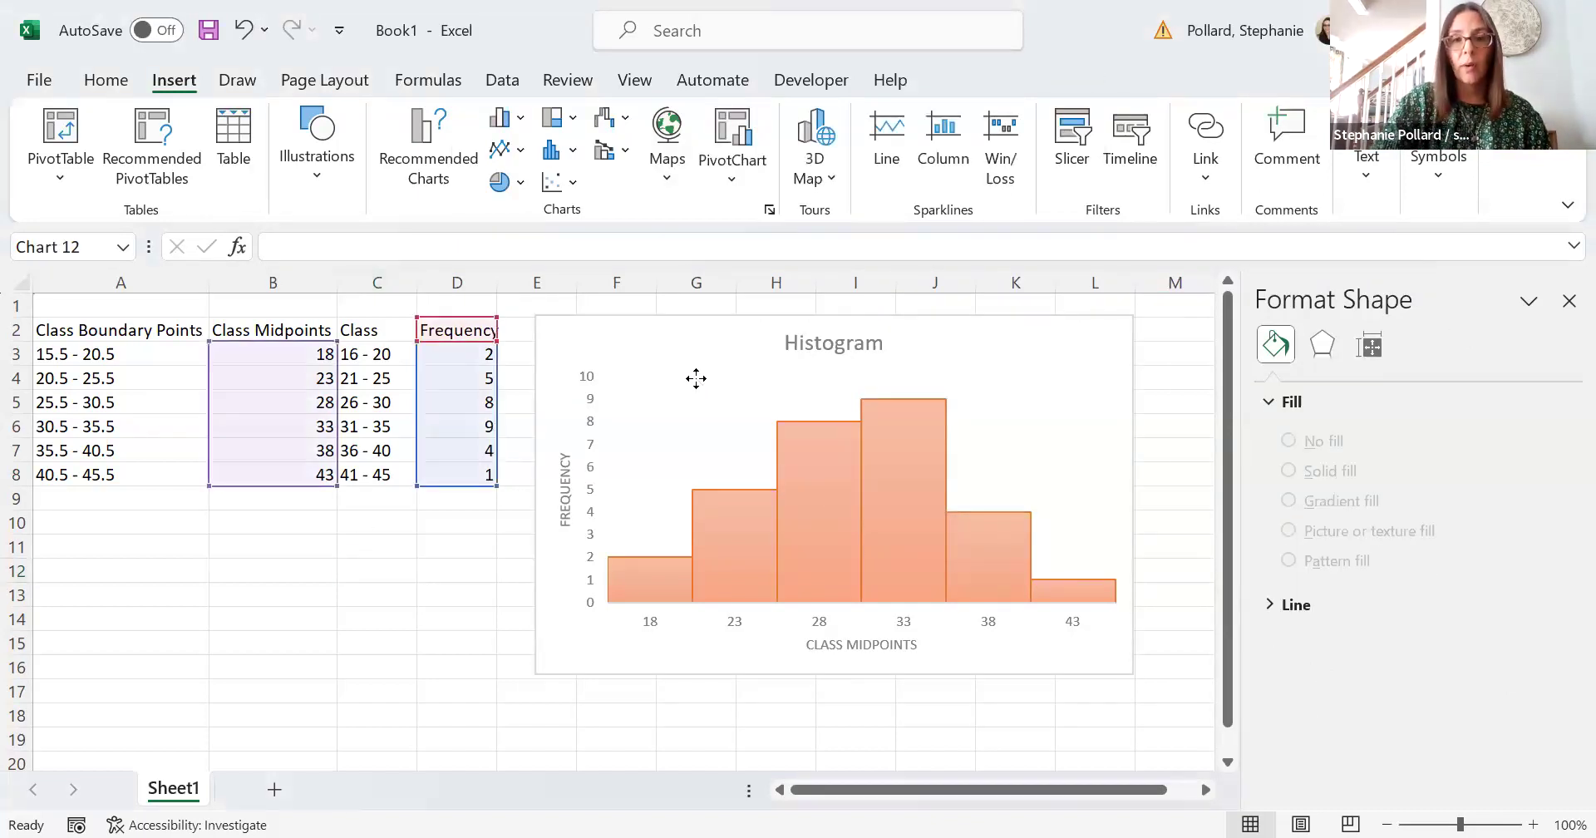
{"action": "left_click", "coordinate": [691, 341]}
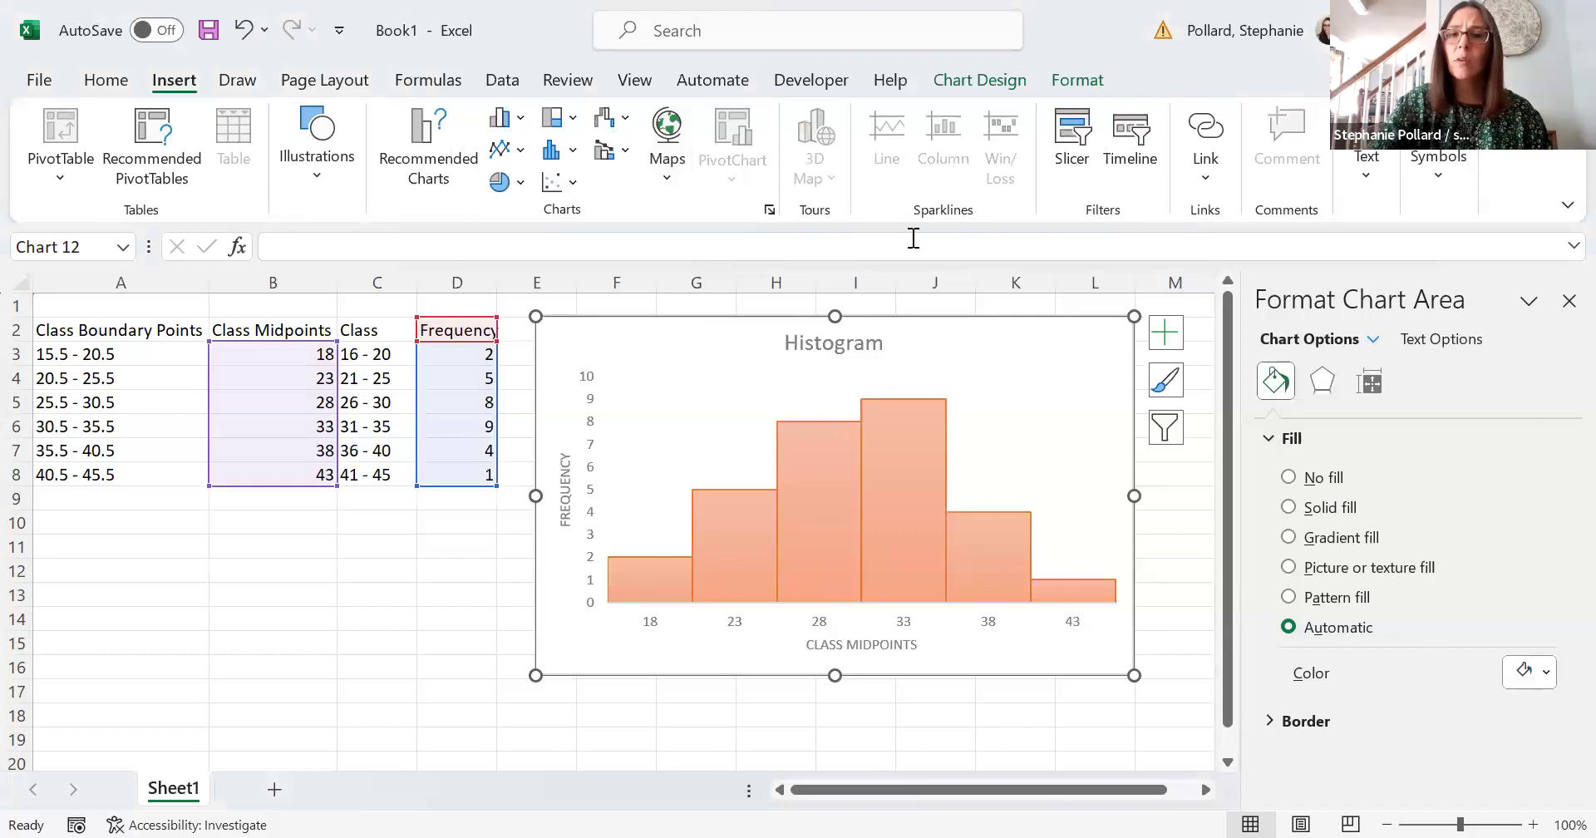
{"action": "left_click", "coordinate": [830, 344]}
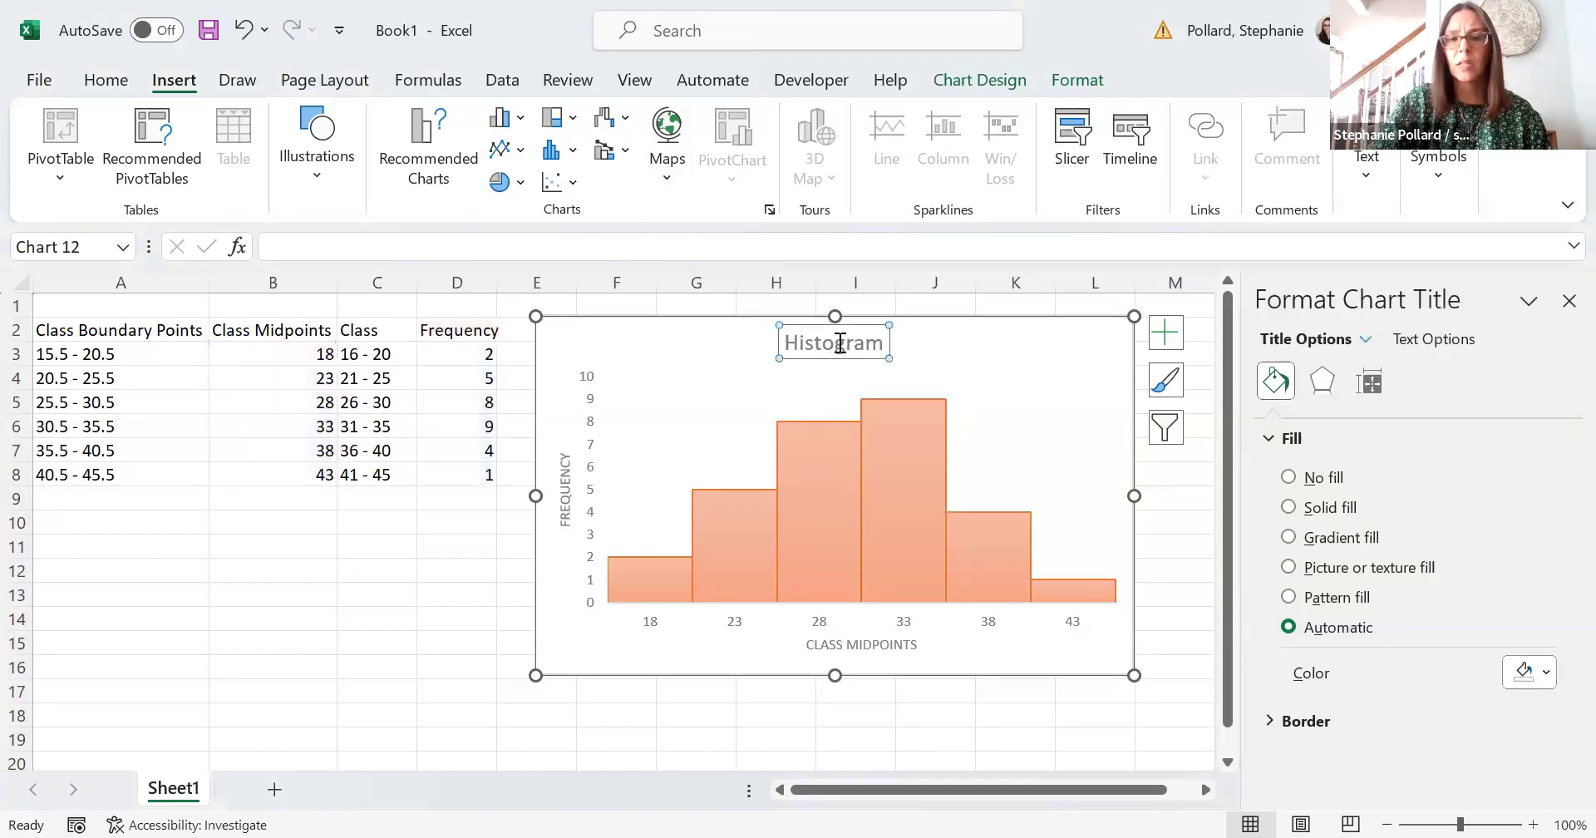
{"action": "left_click", "coordinate": [854, 342]}
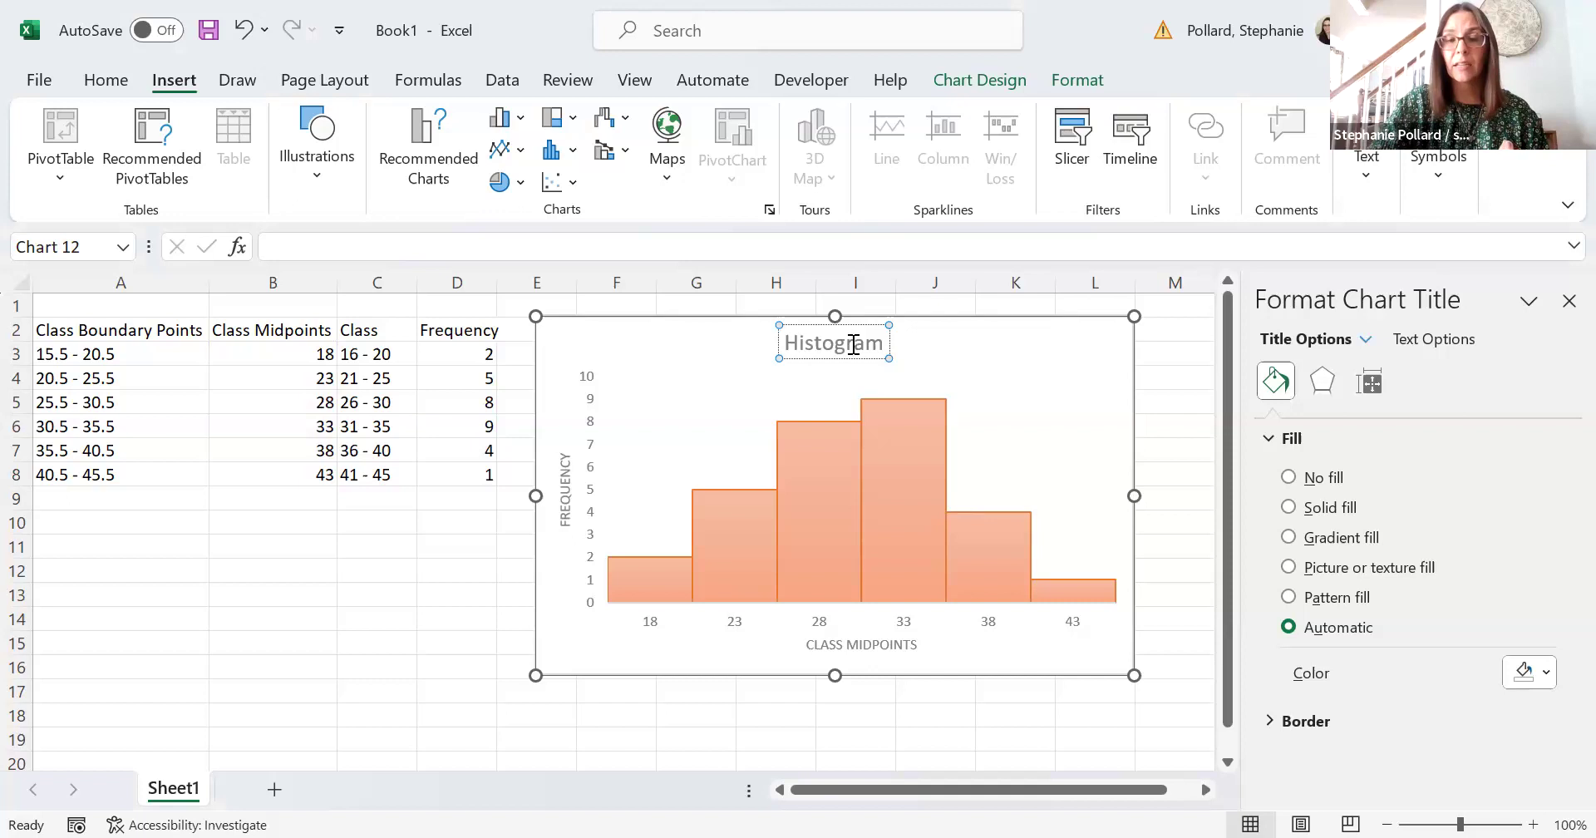
{"action": "left_click", "coordinate": [472, 692]}
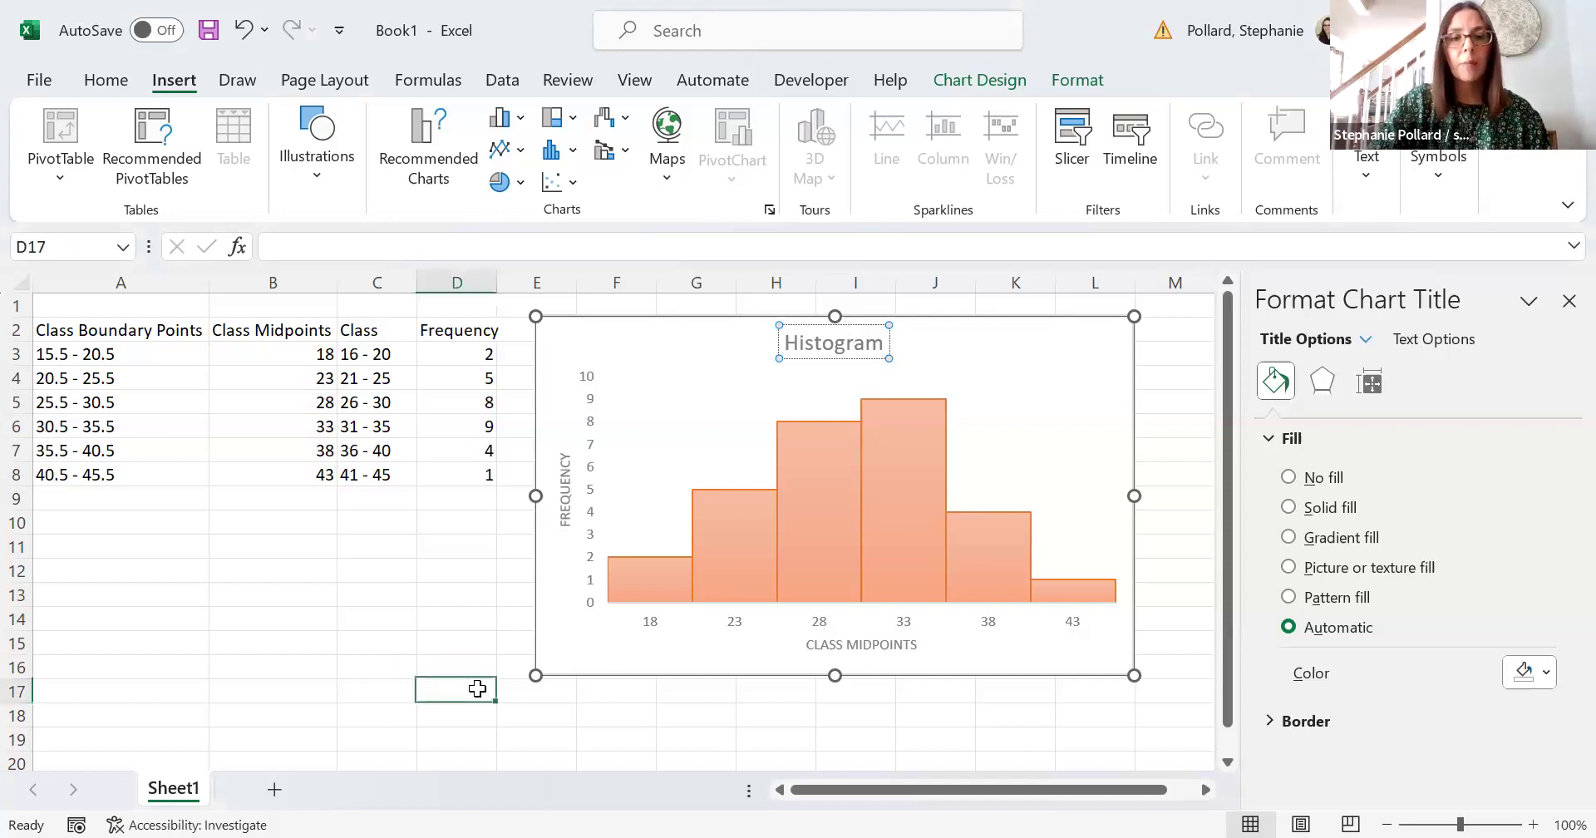
Step: Make the Histogram chart taller so that its lower edge reaches about the bottom of row 17
{"action": "left_click", "coordinate": [1041, 385]}
{"action": "left_click", "coordinate": [1131, 674]}
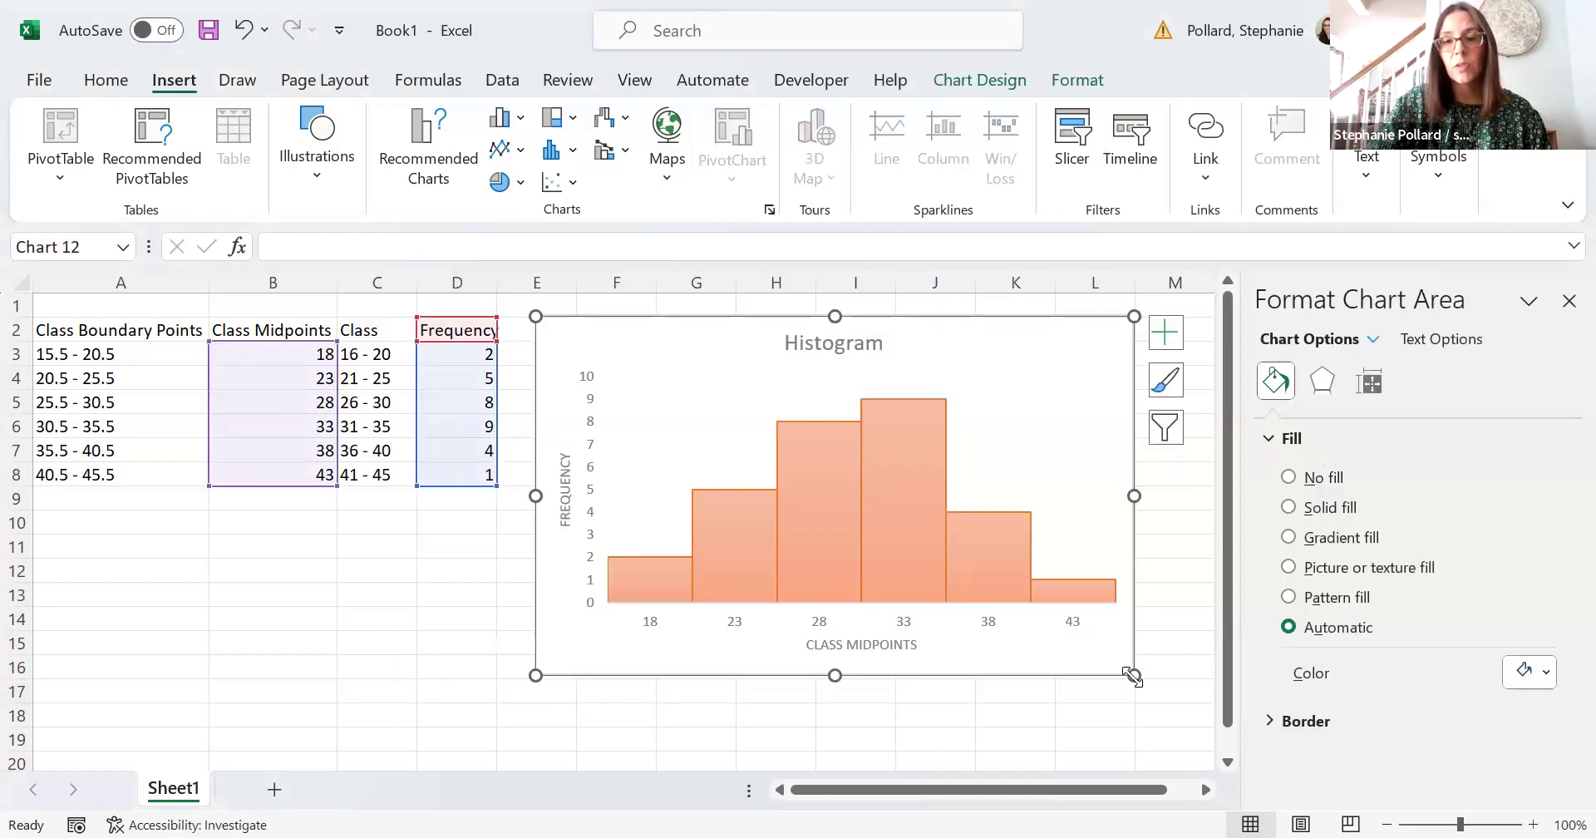
{"action": "left_click_drag", "start_coordinate": [1137, 674], "coordinate": [1107, 626]}
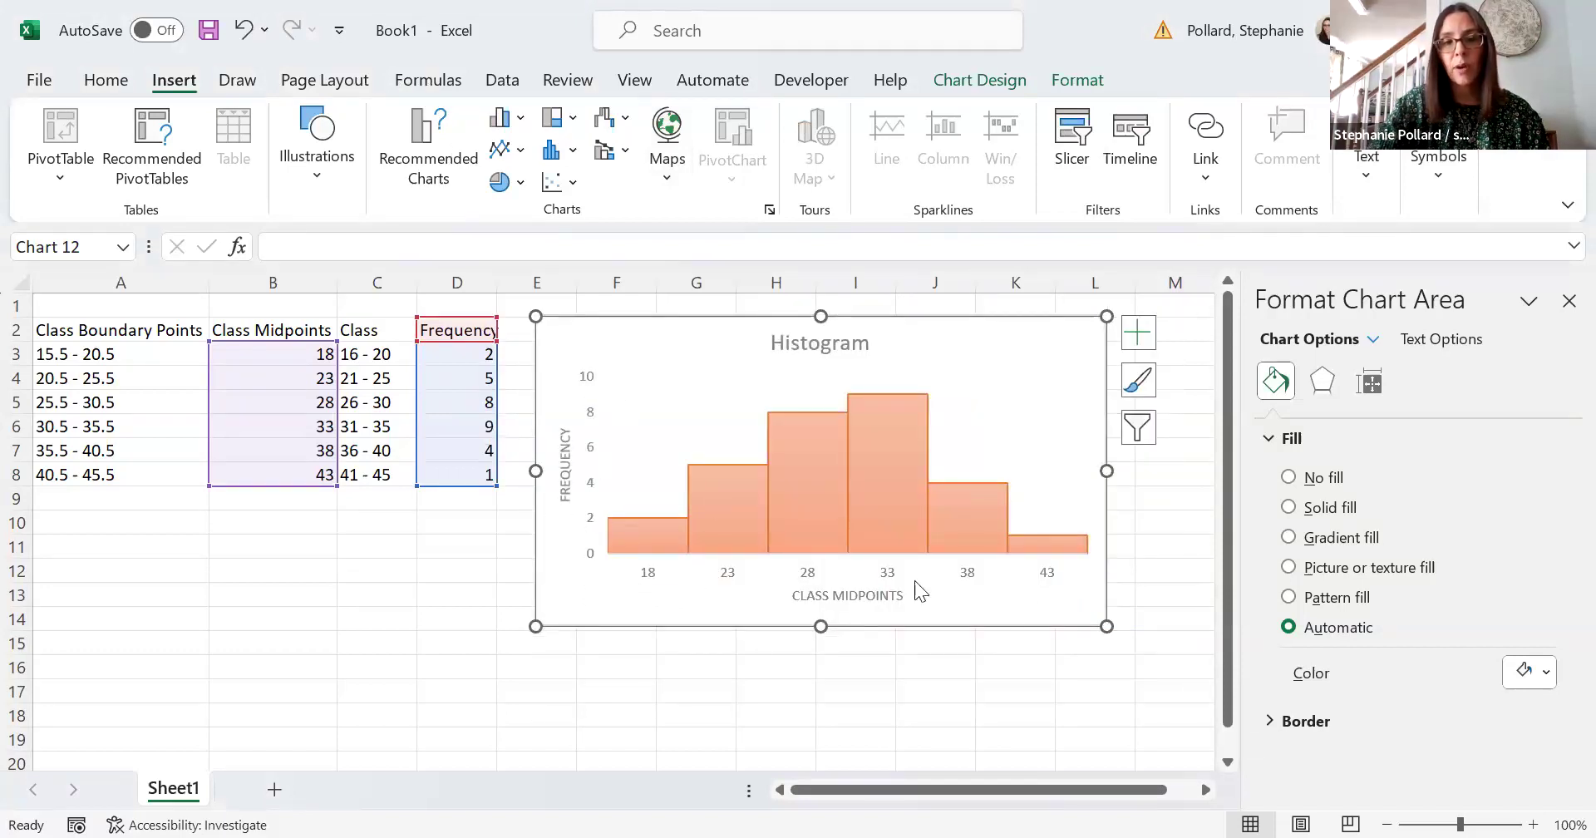
{"action": "left_click_drag", "start_coordinate": [1107, 626], "coordinate": [1135, 707]}
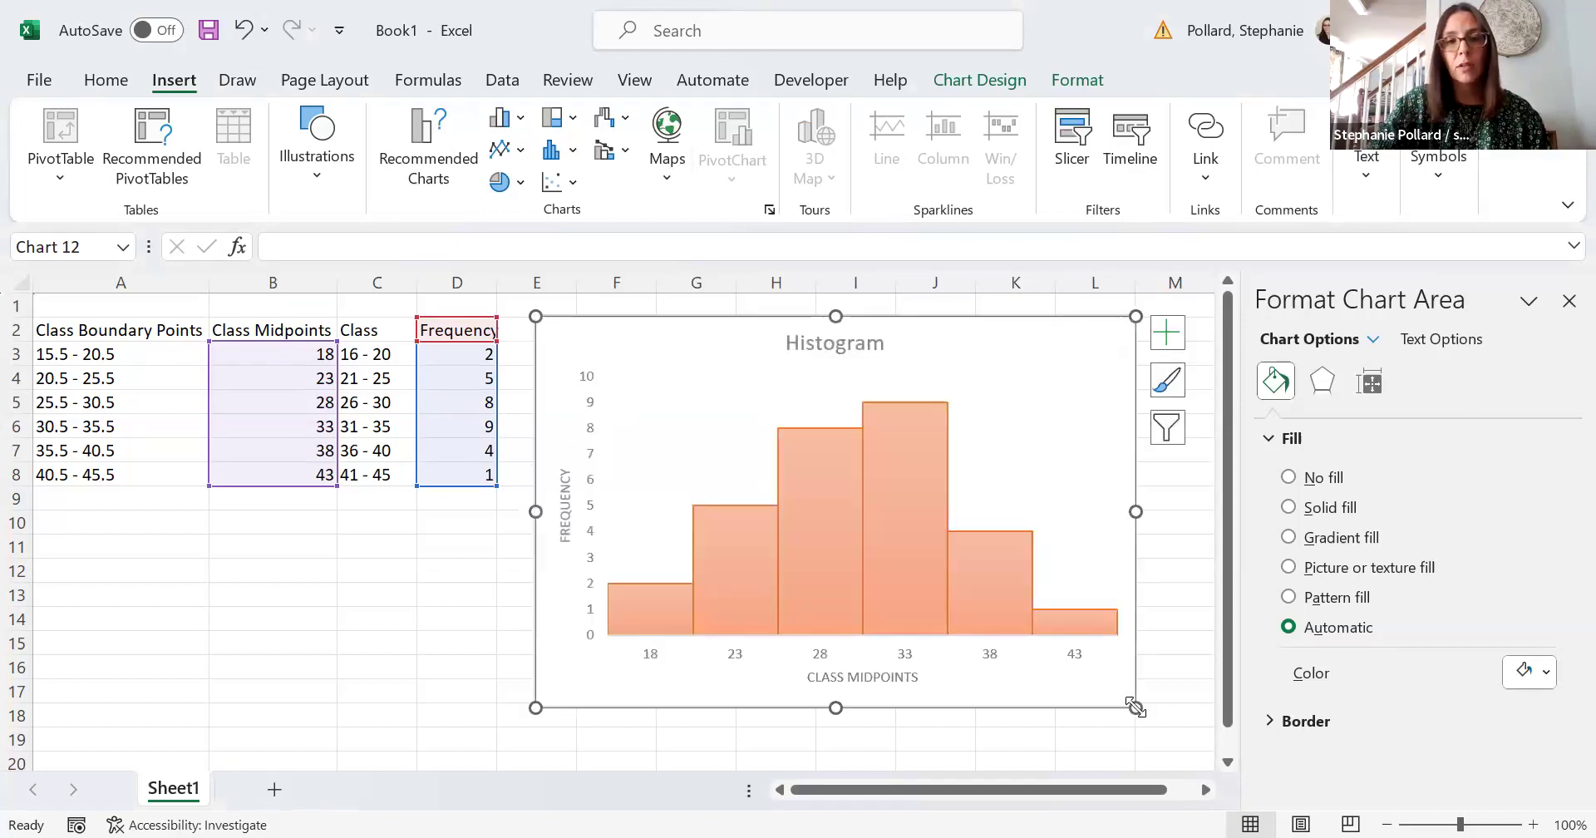
Step: Add data labels and gridlines to the Histogram chart
{"action": "left_click", "coordinate": [1175, 339]}
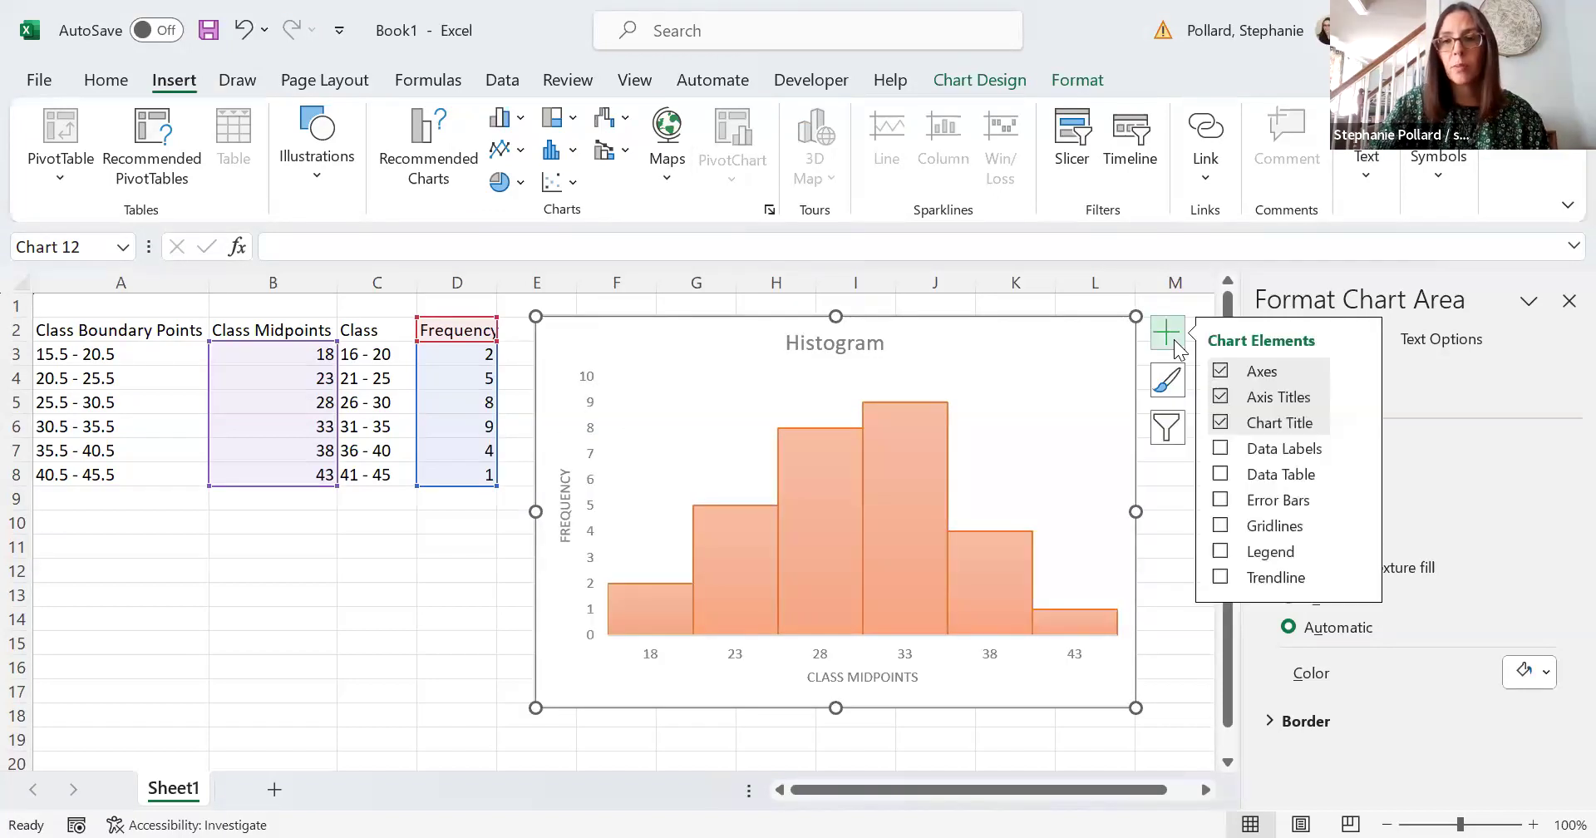
{"action": "left_click", "coordinate": [1220, 448]}
{"action": "left_click", "coordinate": [1222, 526]}
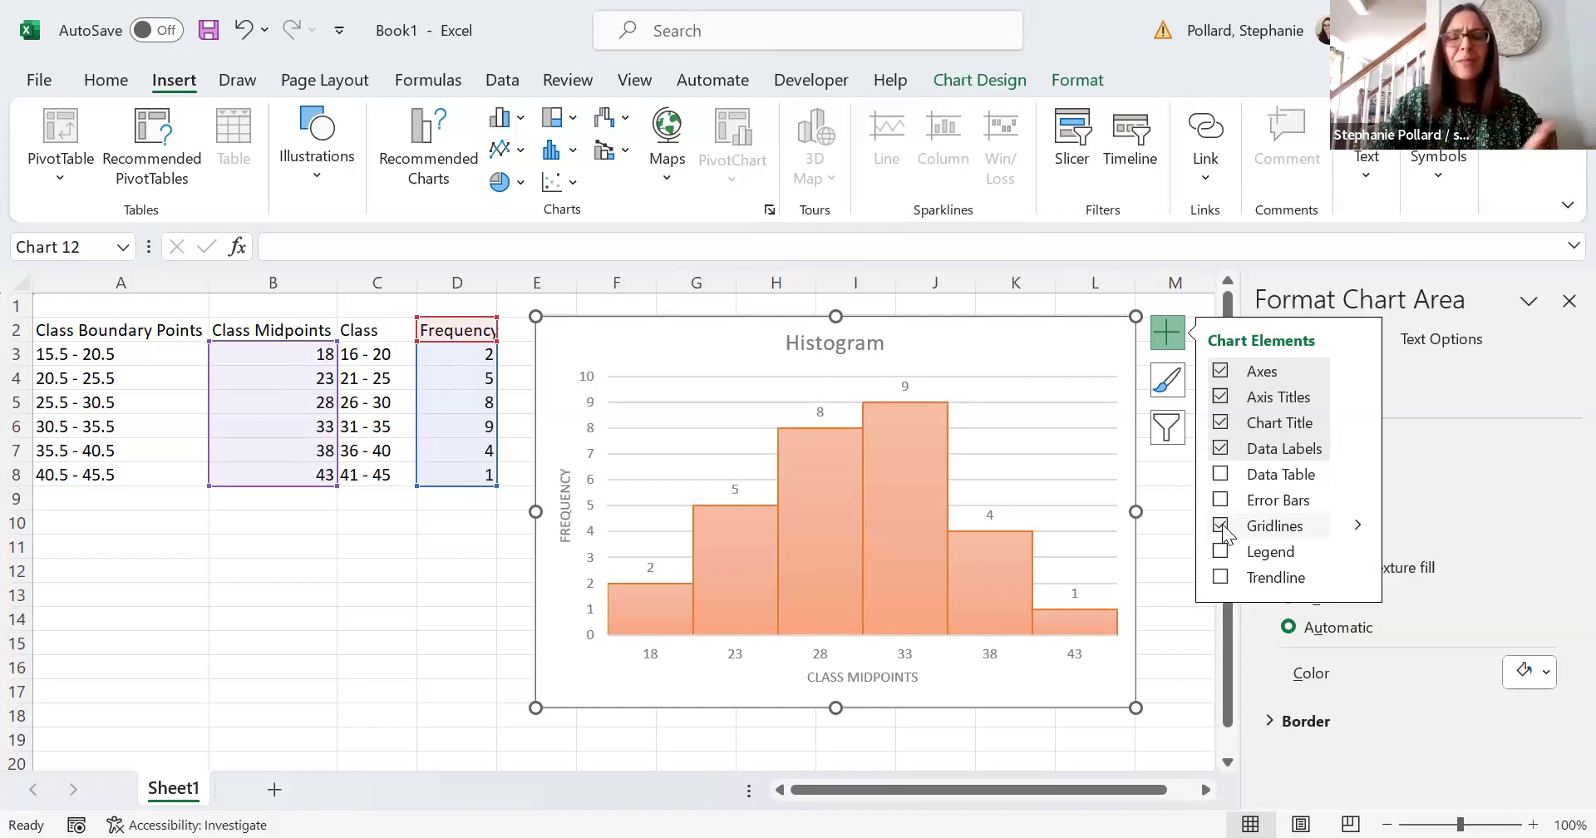
{"action": "left_click", "coordinate": [419, 625]}
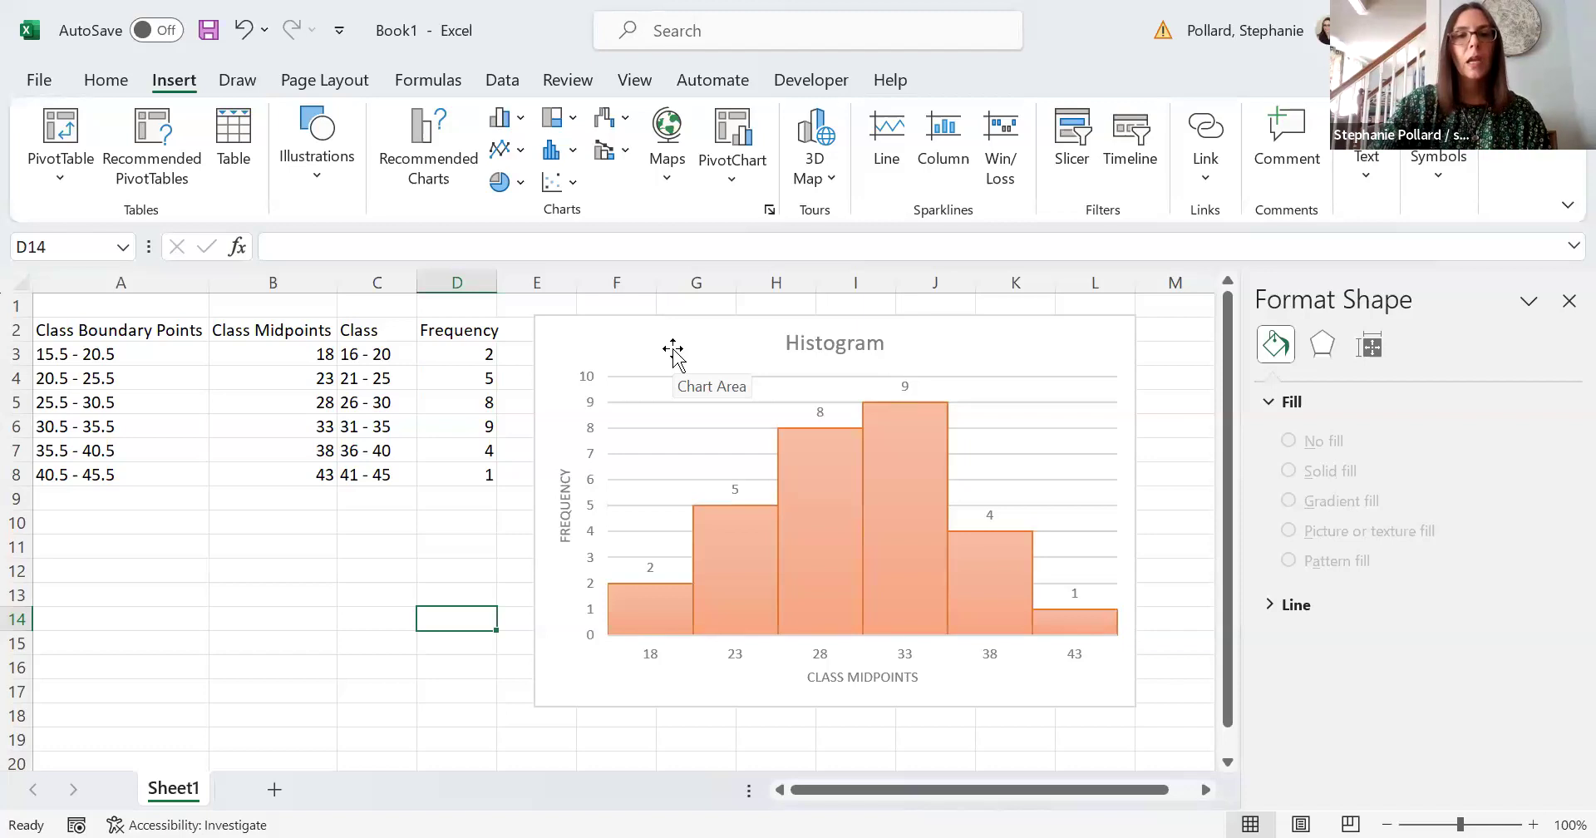
Step: Delete the Histogram chart from the worksheet
{"action": "left_click", "coordinate": [673, 348]}
{"action": "key", "text": "Delete"}
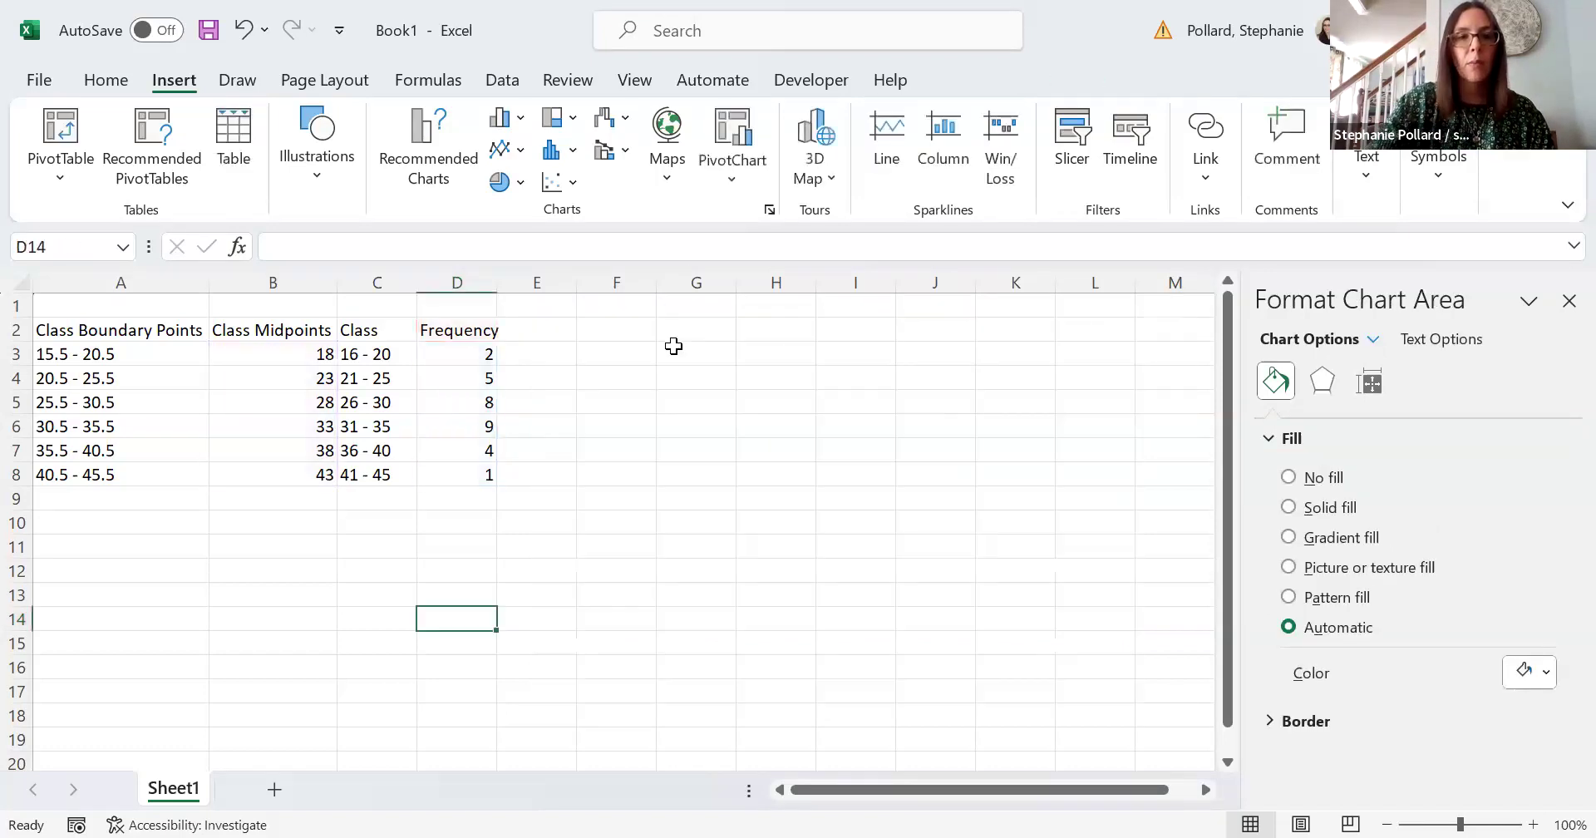
{"action": "left_click", "coordinate": [641, 469]}
Step: Copy the Class Boundary Points column with its header from A2:A8 to F2:F8
{"action": "left_click_drag", "start_coordinate": [147, 332], "coordinate": [138, 476]}
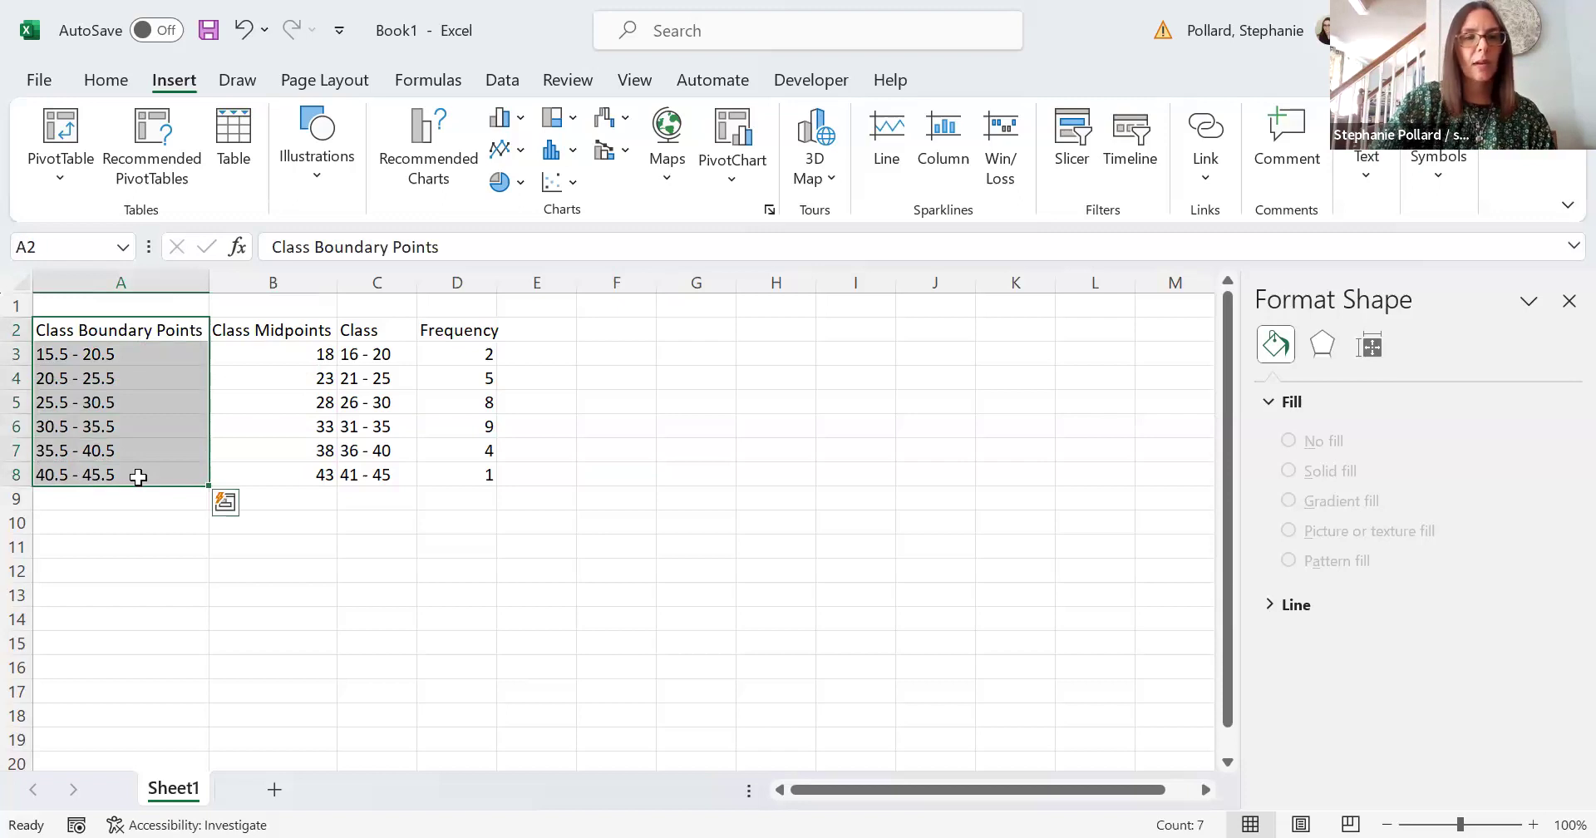
{"action": "key", "text": "ctrl+c"}
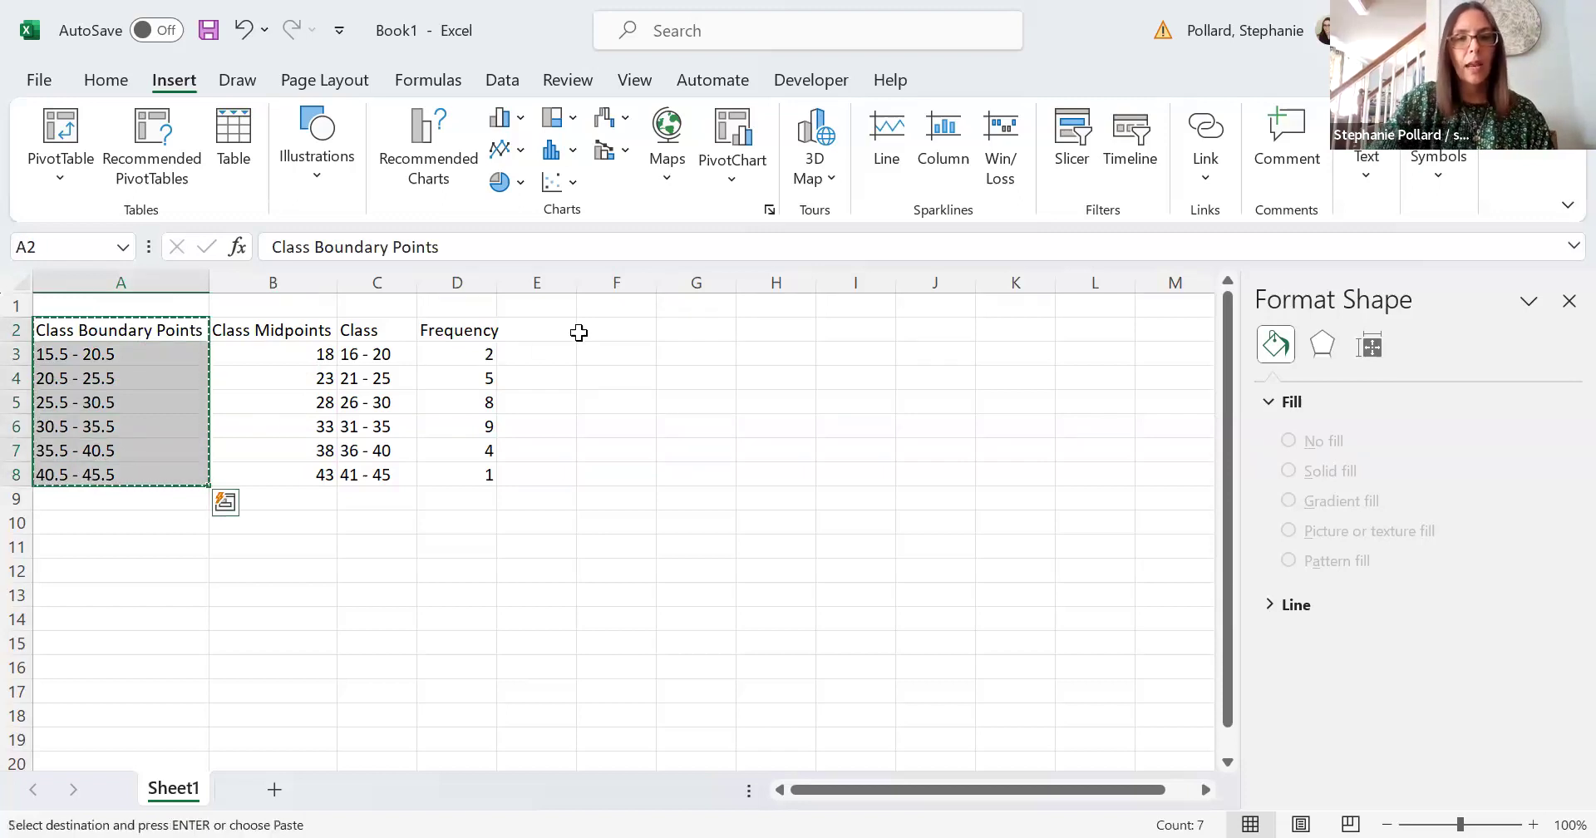
{"action": "left_click_drag", "start_coordinate": [645, 332], "coordinate": [641, 471]}
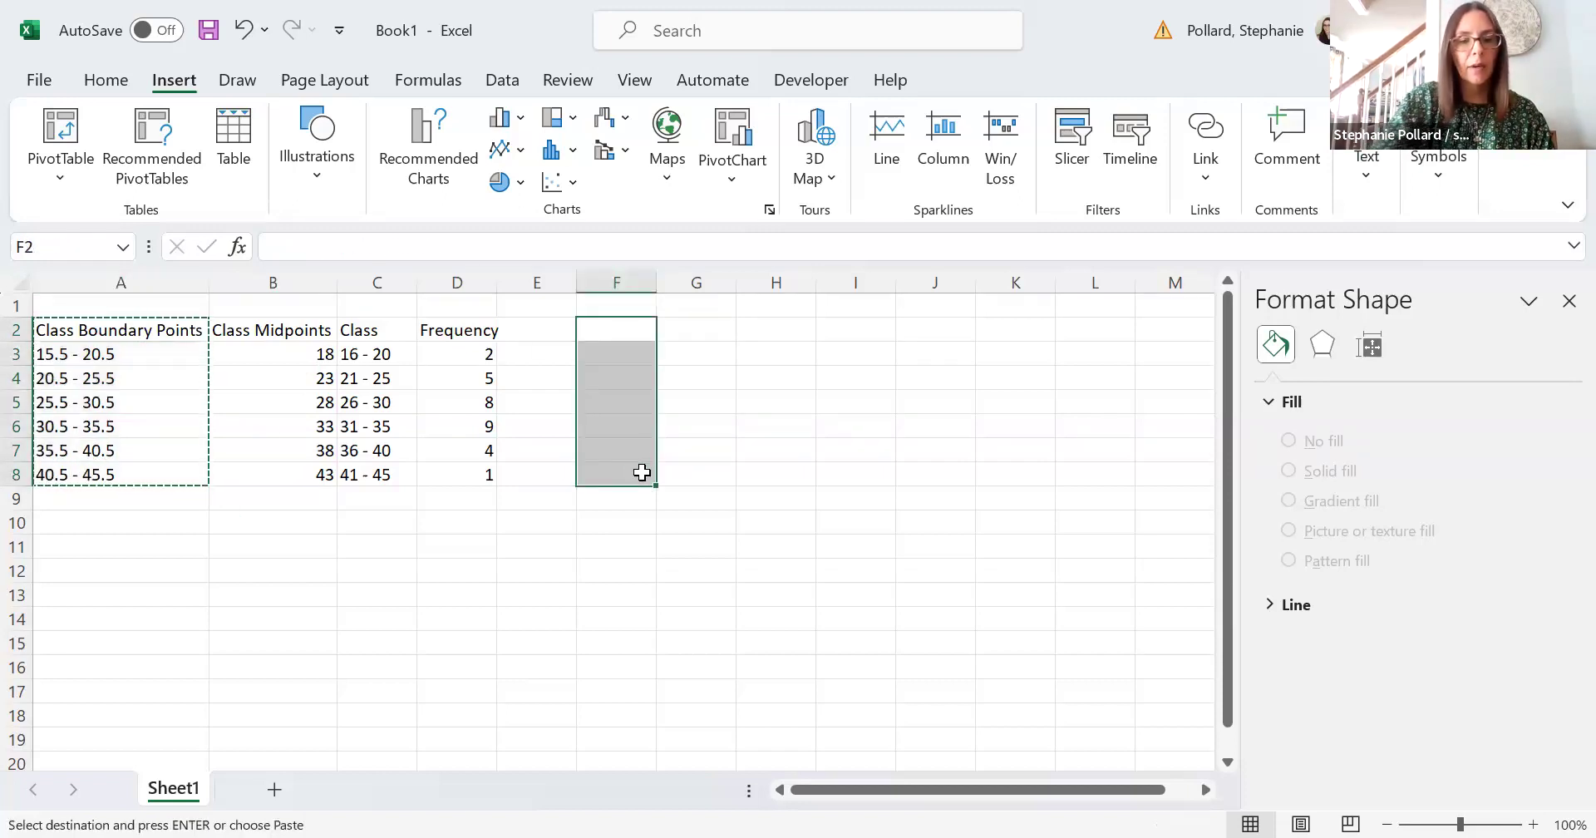
{"action": "key", "text": "ctrl+v"}
Step: Copy the Frequency column with its header from D2:D8 to G2:G8
{"action": "left_click_drag", "start_coordinate": [470, 330], "coordinate": [470, 468]}
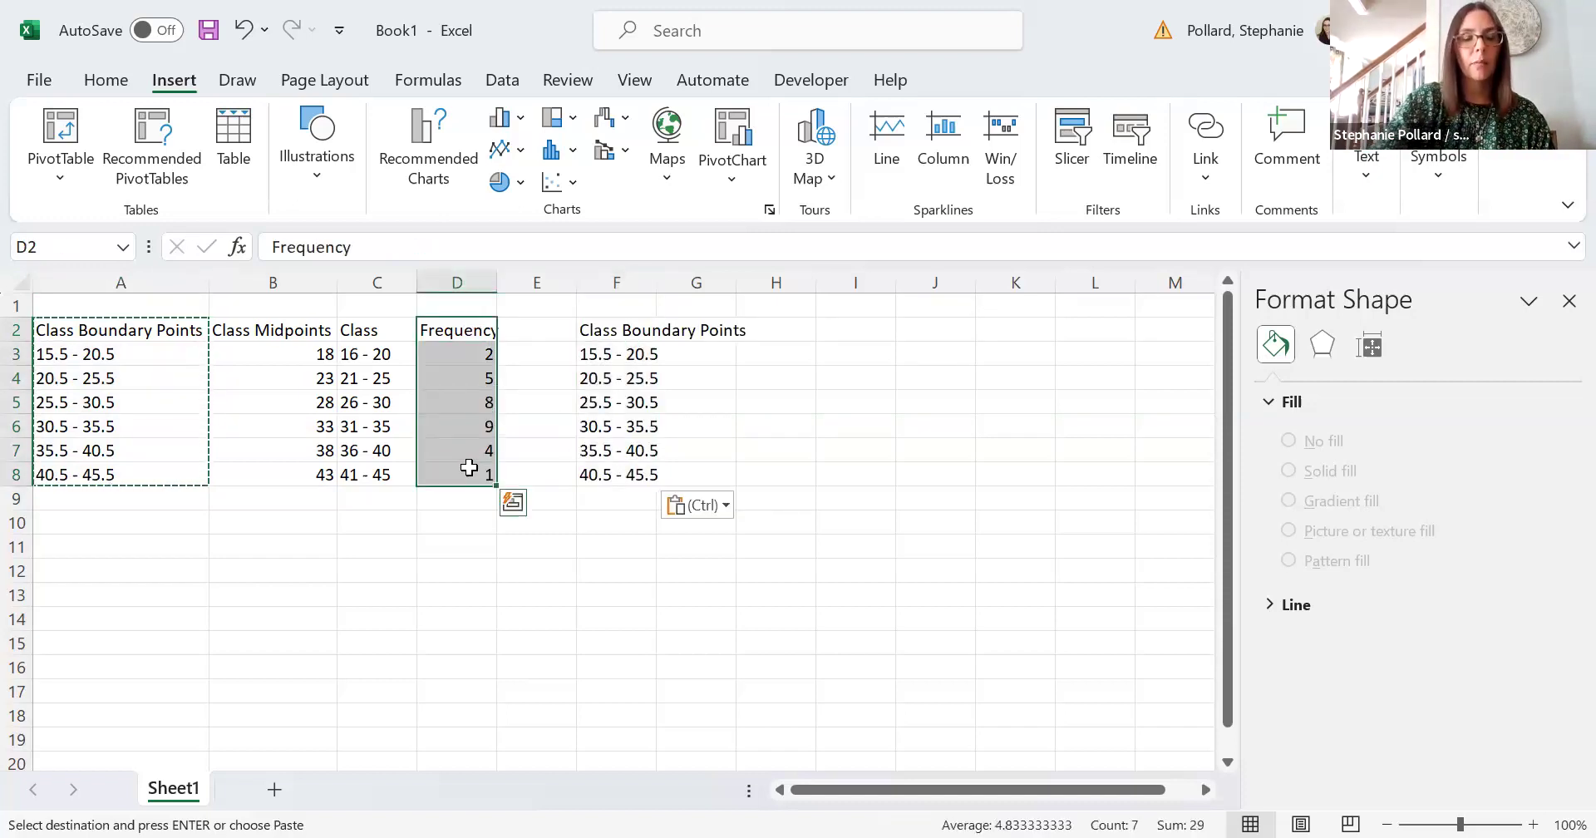
{"action": "key", "text": "ctrl+c"}
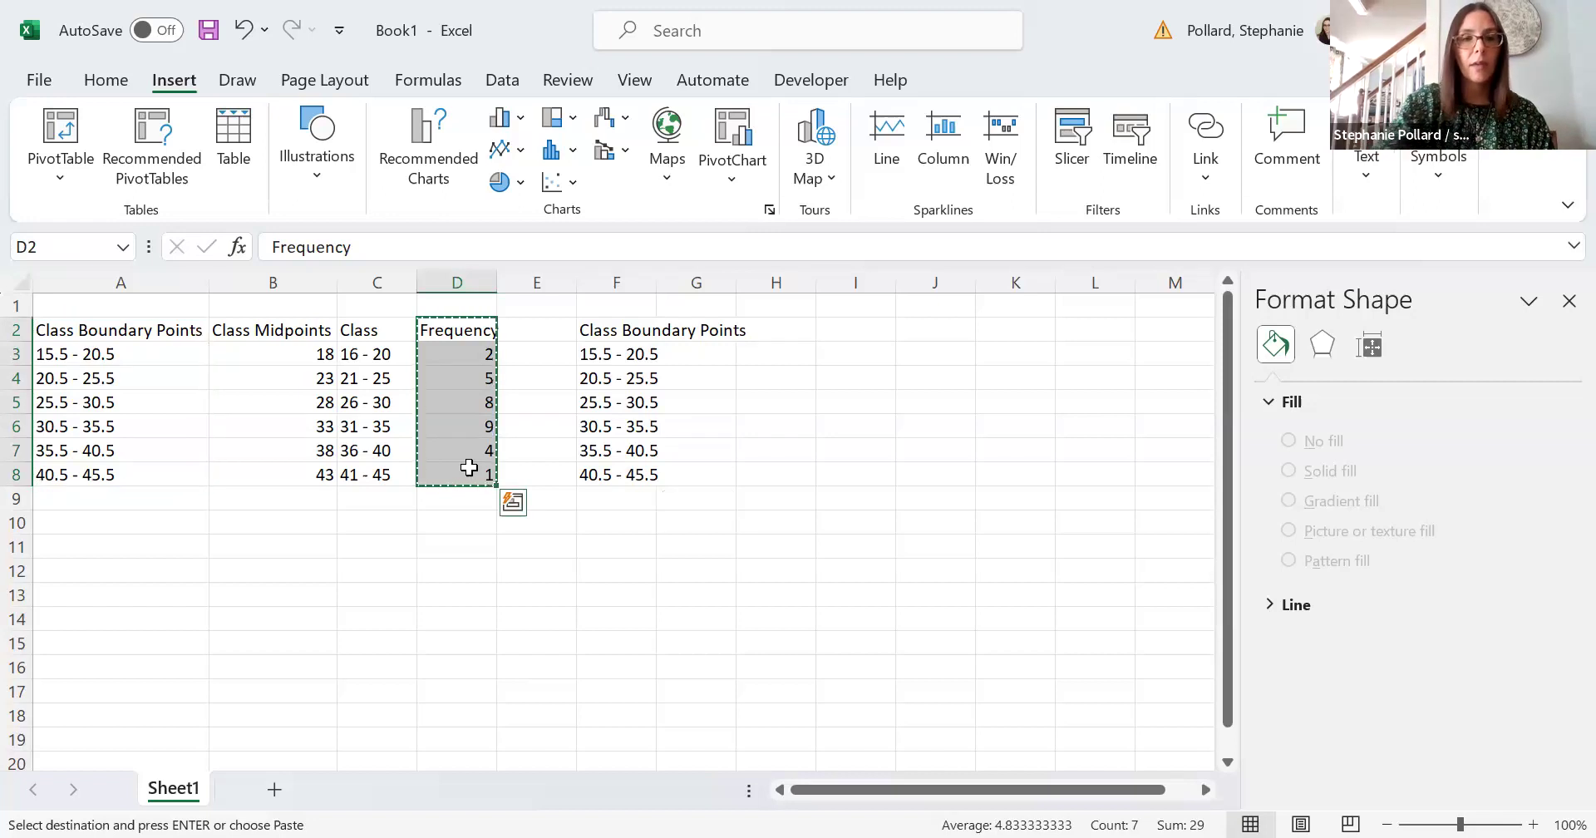
{"action": "left_click_drag", "start_coordinate": [723, 329], "coordinate": [718, 474]}
{"action": "key", "text": "ctrl+v"}
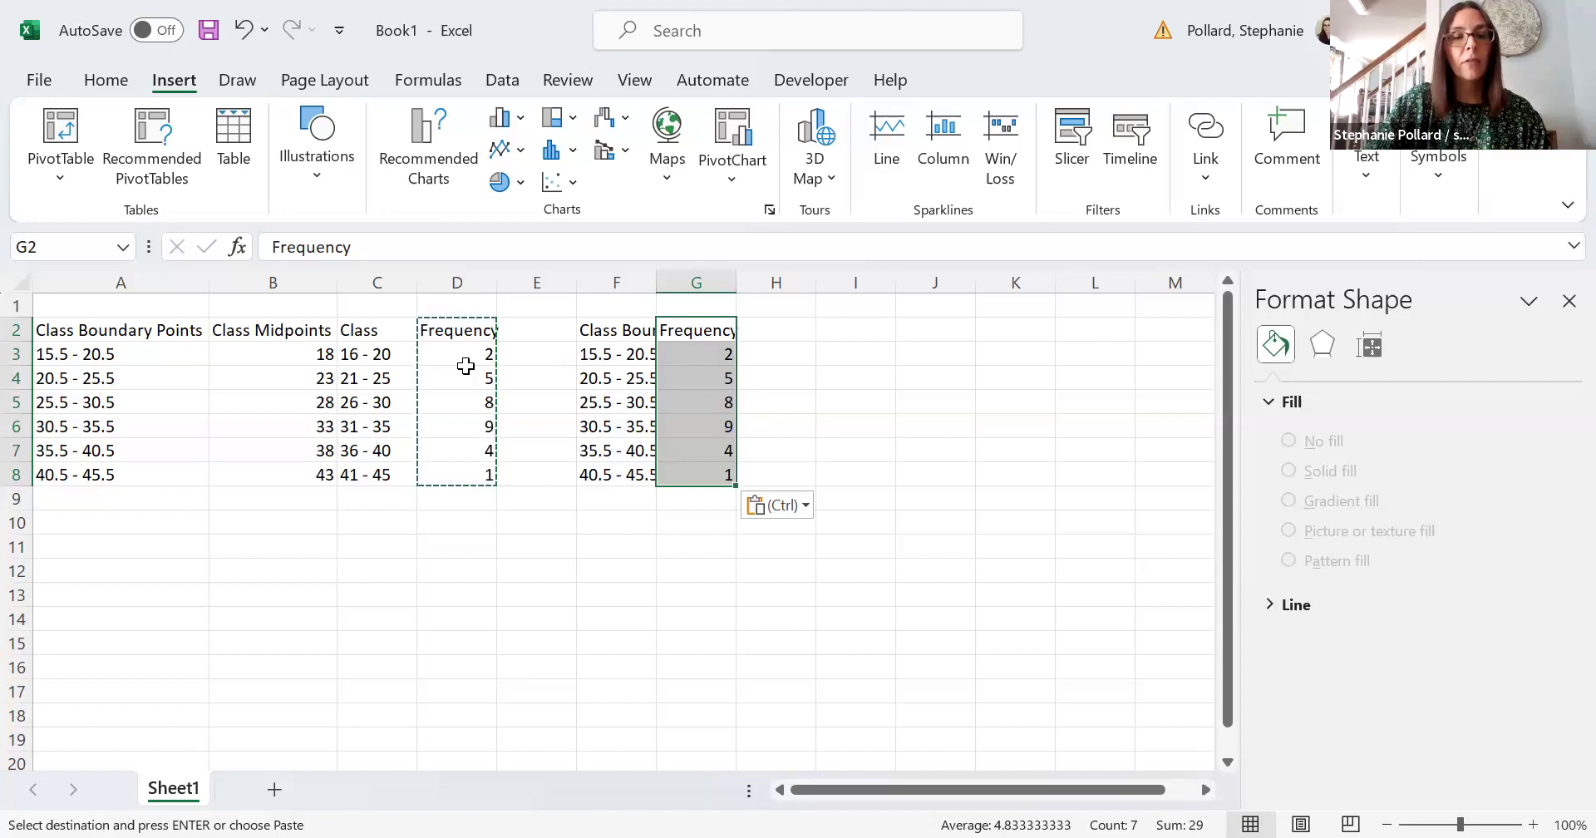
{"action": "left_click", "coordinate": [536, 385]}
{"action": "left_click", "coordinate": [527, 332]}
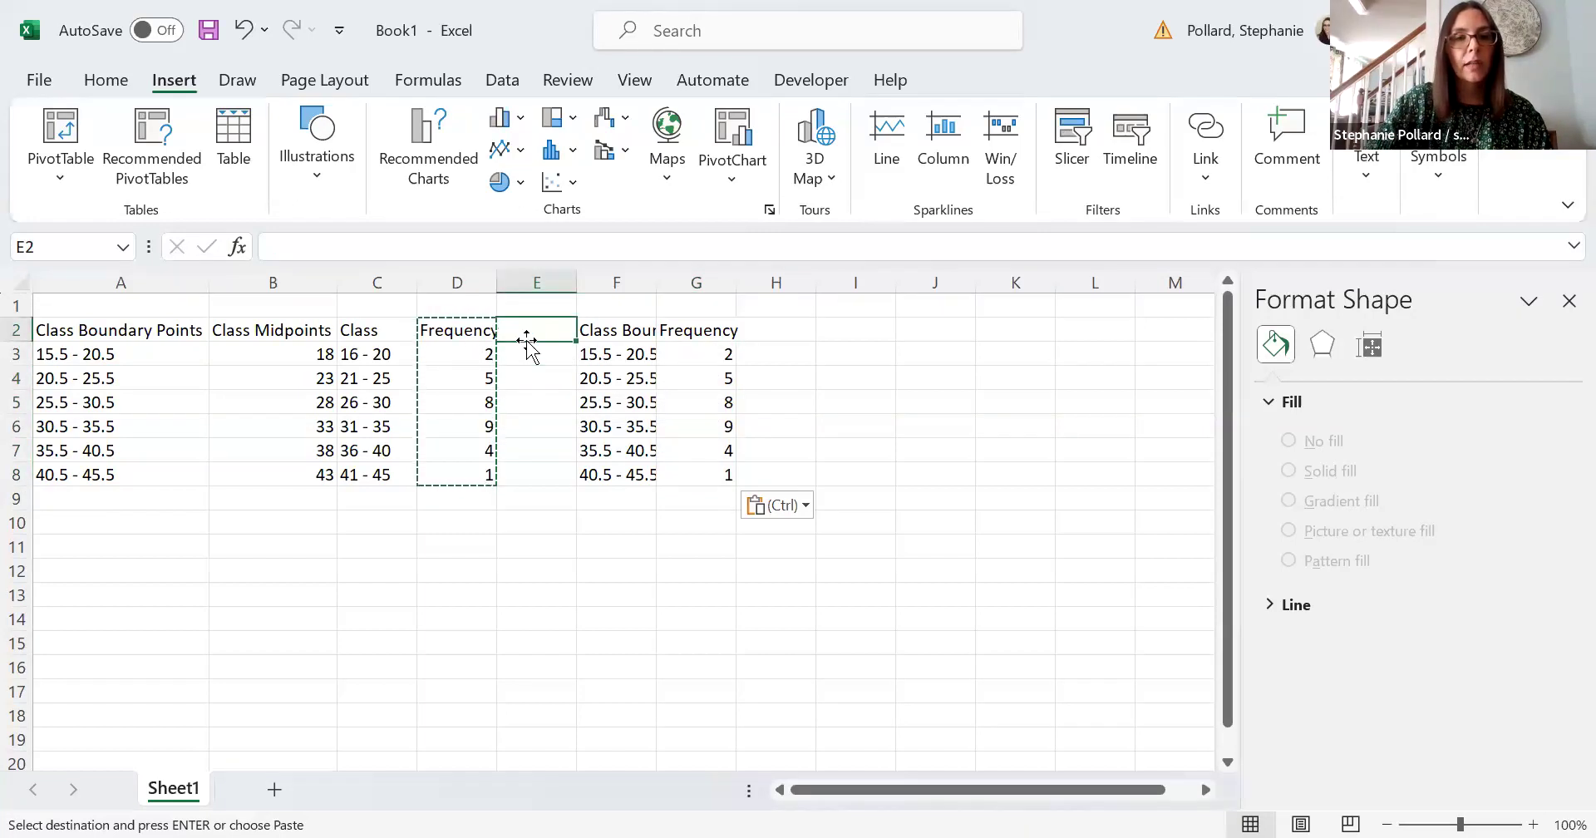
{"action": "double_click", "coordinate": [530, 332]}
{"action": "left_click_drag", "start_coordinate": [471, 330], "coordinate": [460, 471]}
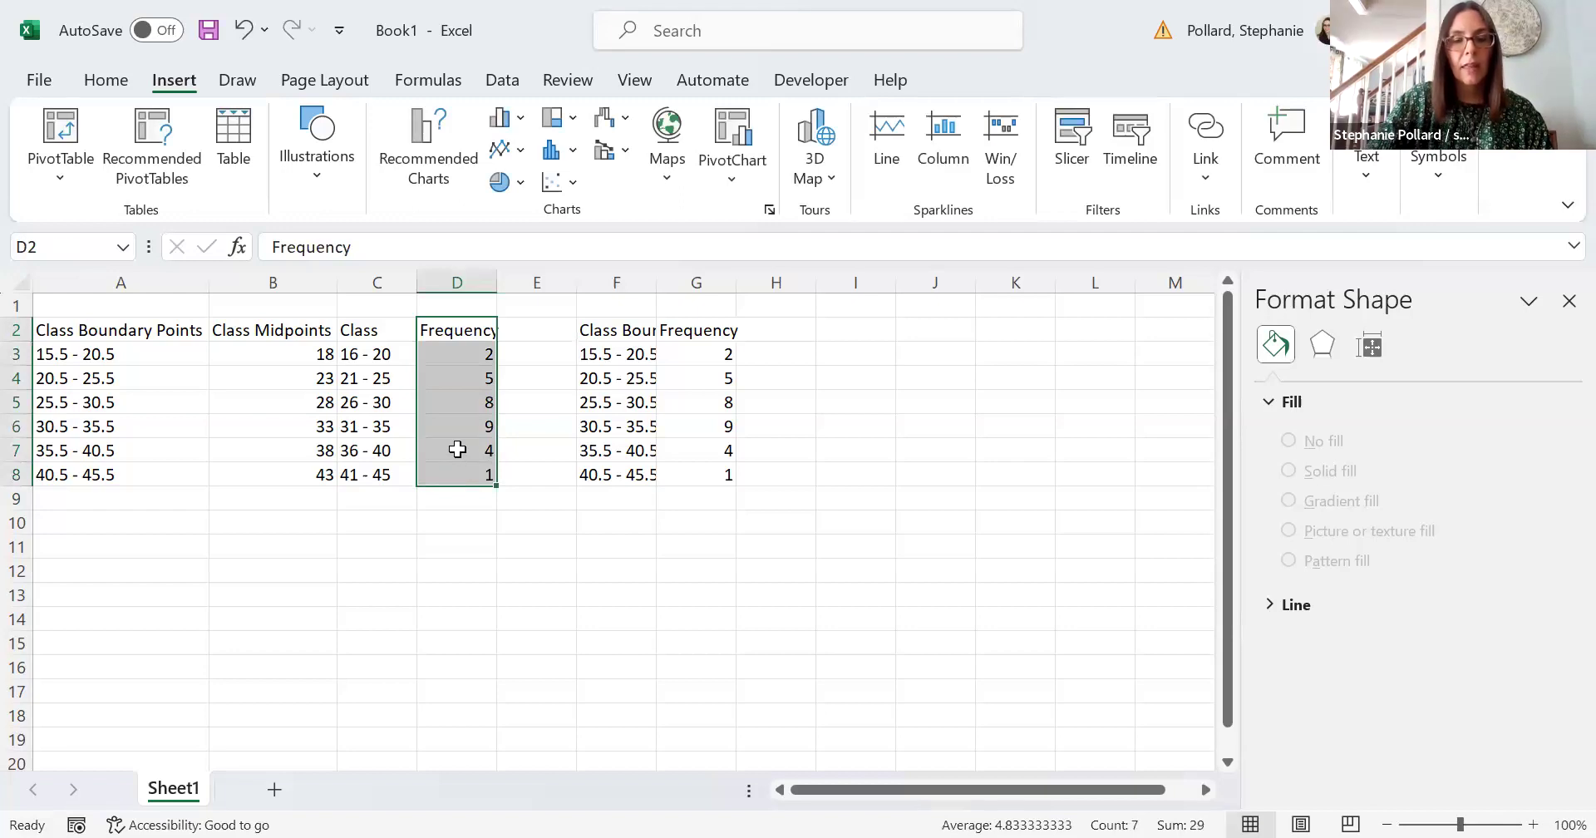
{"action": "right_click", "coordinate": [462, 459]}
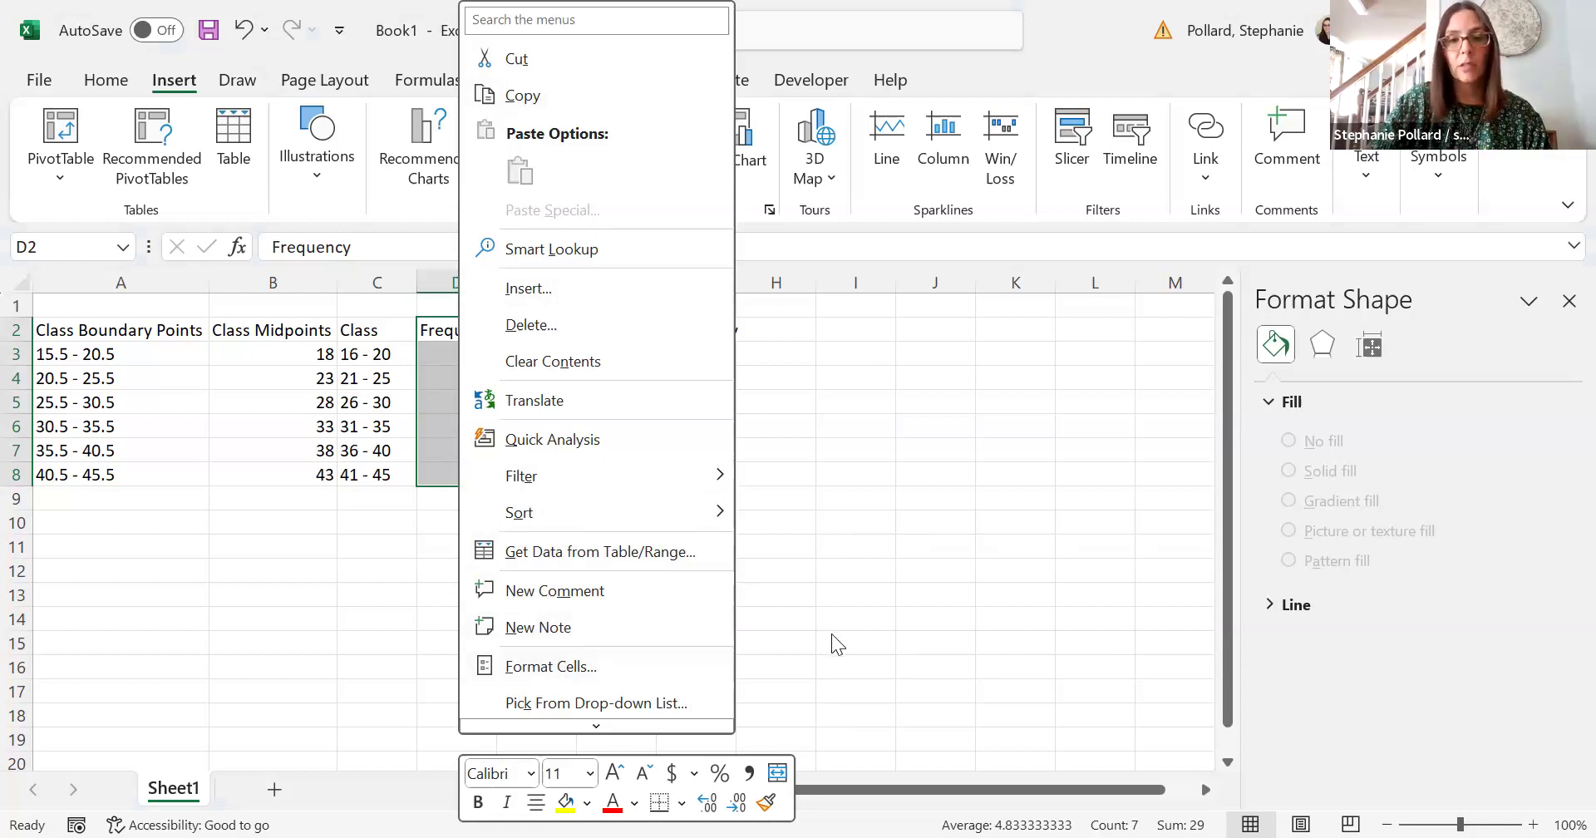
{"action": "key", "text": "Escape"}
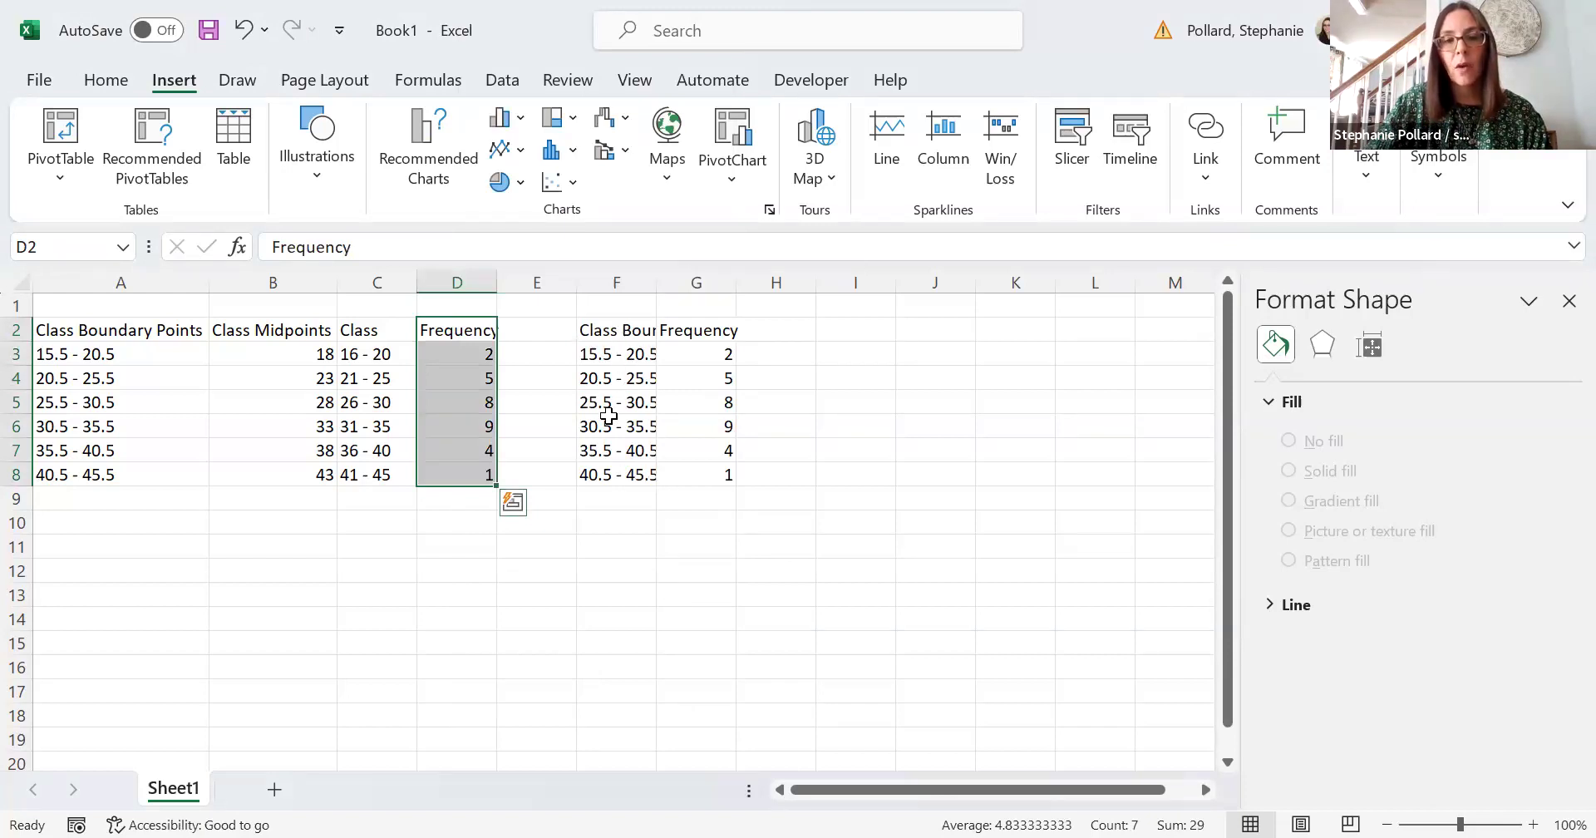
Step: Widen columns F and G so the Class Boundary Points and Frequency headers fit
{"action": "left_click", "coordinate": [653, 281]}
{"action": "double_click", "coordinate": [658, 282]}
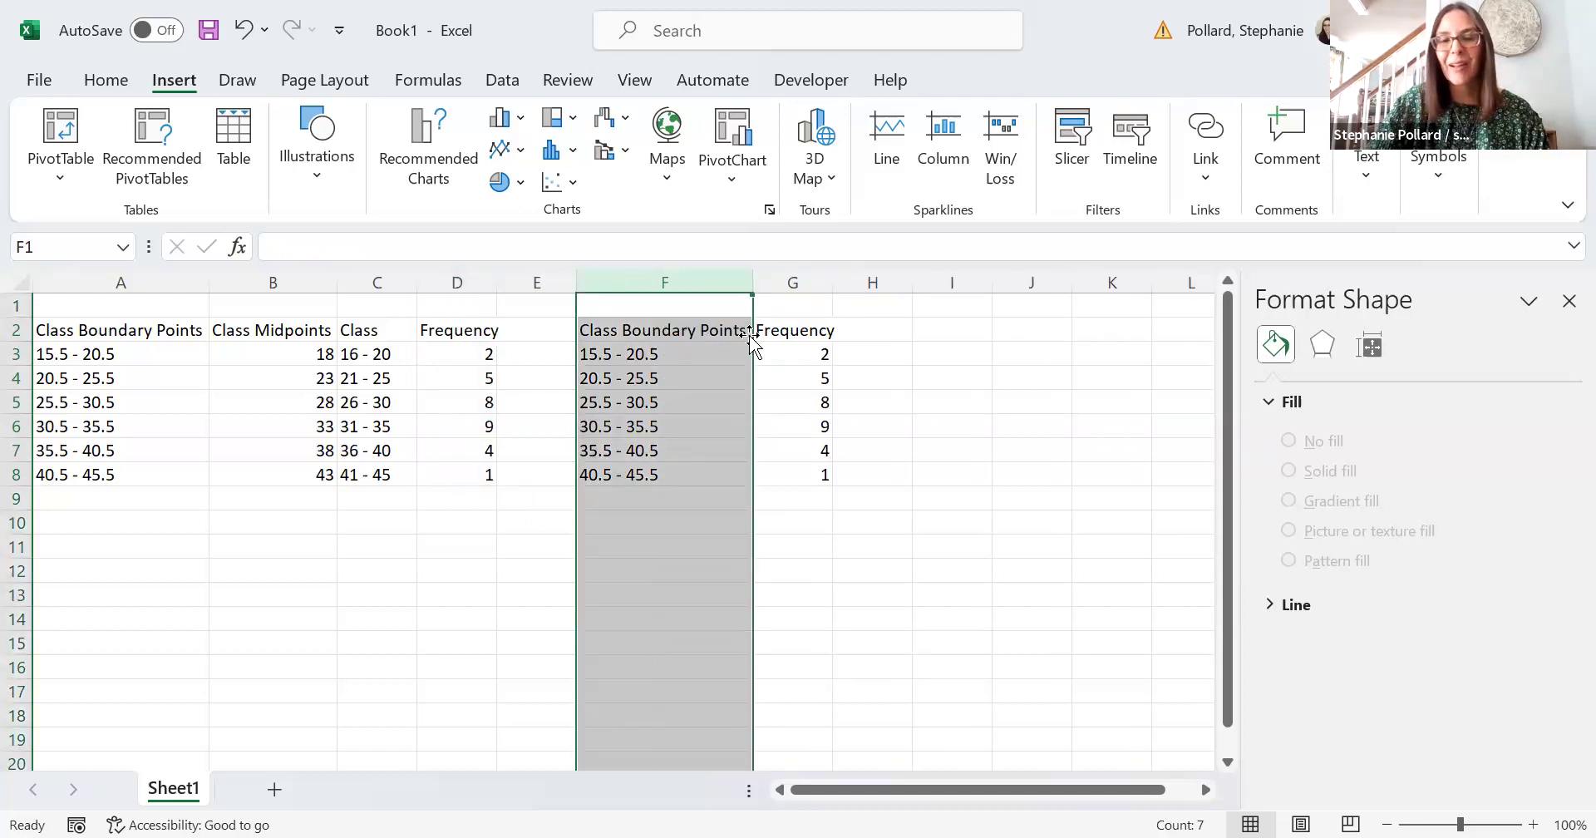
{"action": "left_click", "coordinate": [923, 420]}
{"action": "left_click", "coordinate": [796, 281]}
{"action": "mouse_move", "coordinate": [824, 277]}
{"action": "left_mouse_down"}
{"action": "mouse_move", "coordinate": [877, 283]}
{"action": "mouse_move", "coordinate": [837, 286]}
{"action": "left_mouse_up"}
{"action": "left_click", "coordinate": [914, 385]}
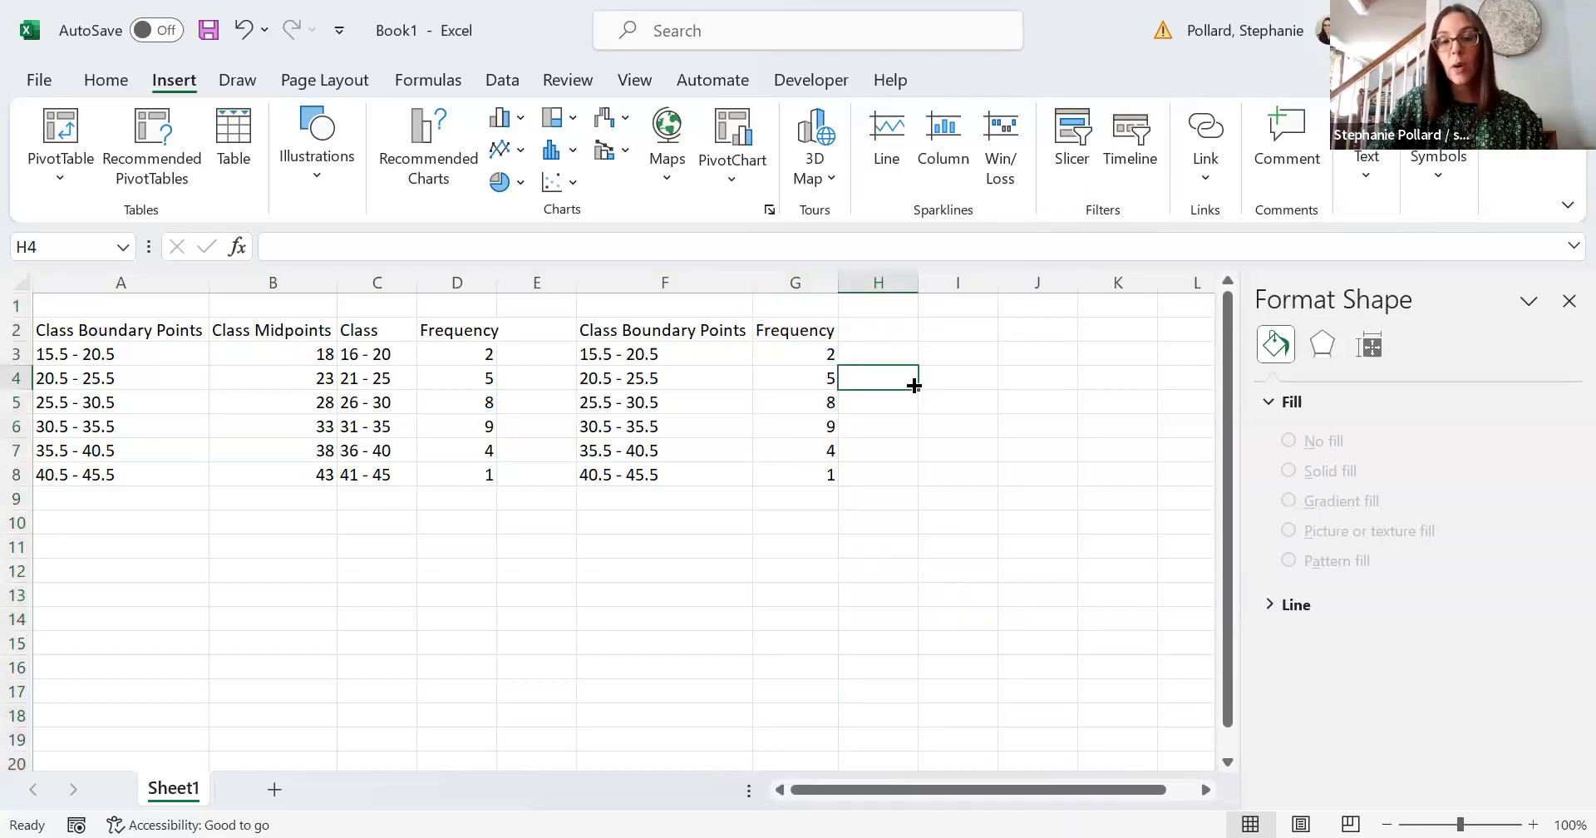
Step: Insert a Histogram chart from the Class Boundary Points and Frequency data in F2:G8
{"action": "left_click_drag", "start_coordinate": [709, 331], "coordinate": [787, 475]}
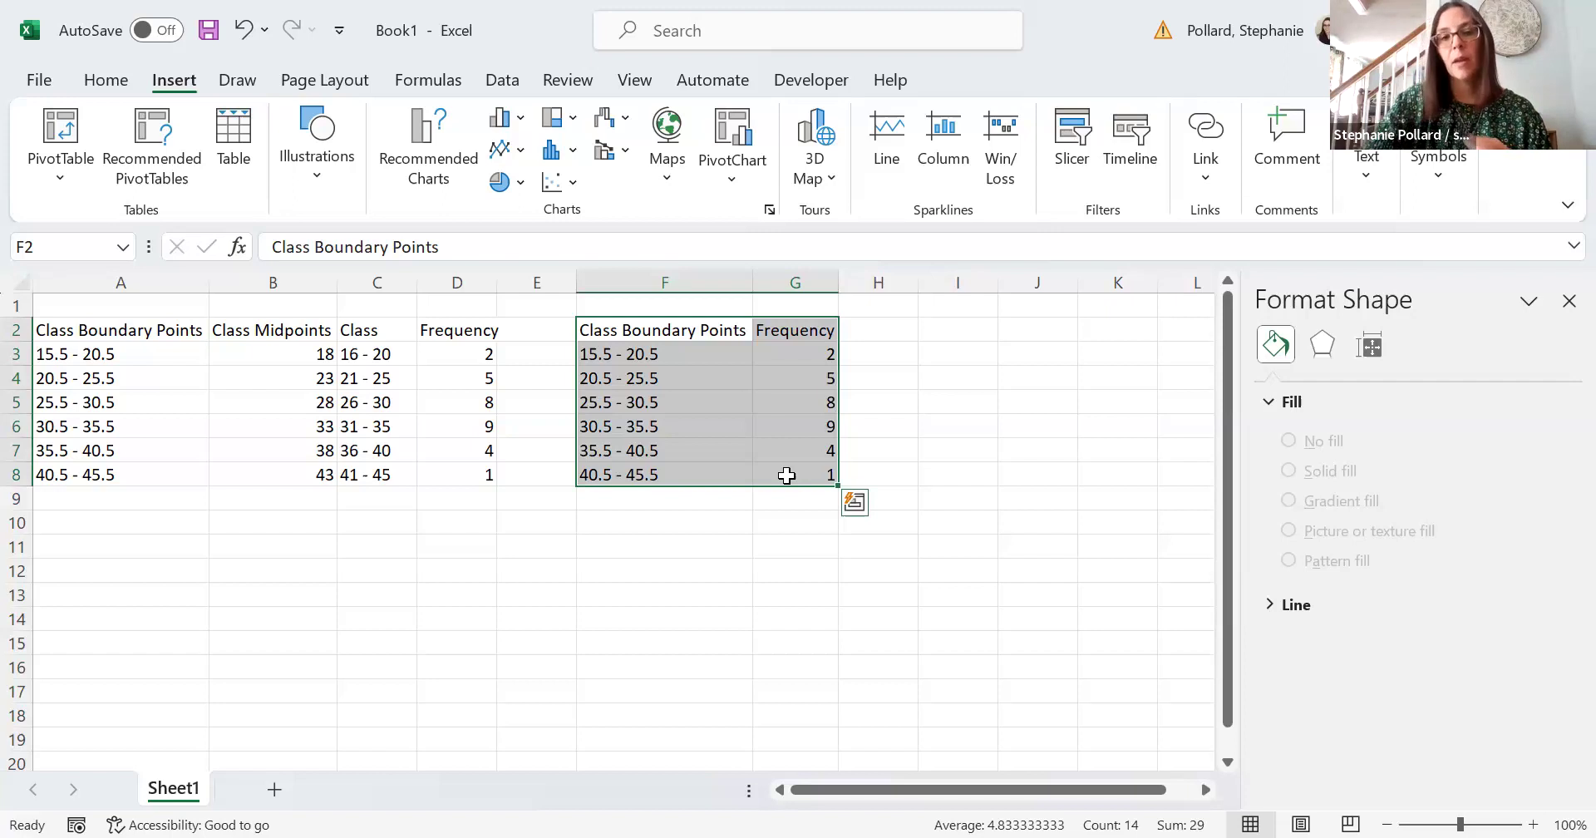
{"action": "left_click", "coordinate": [553, 152]}
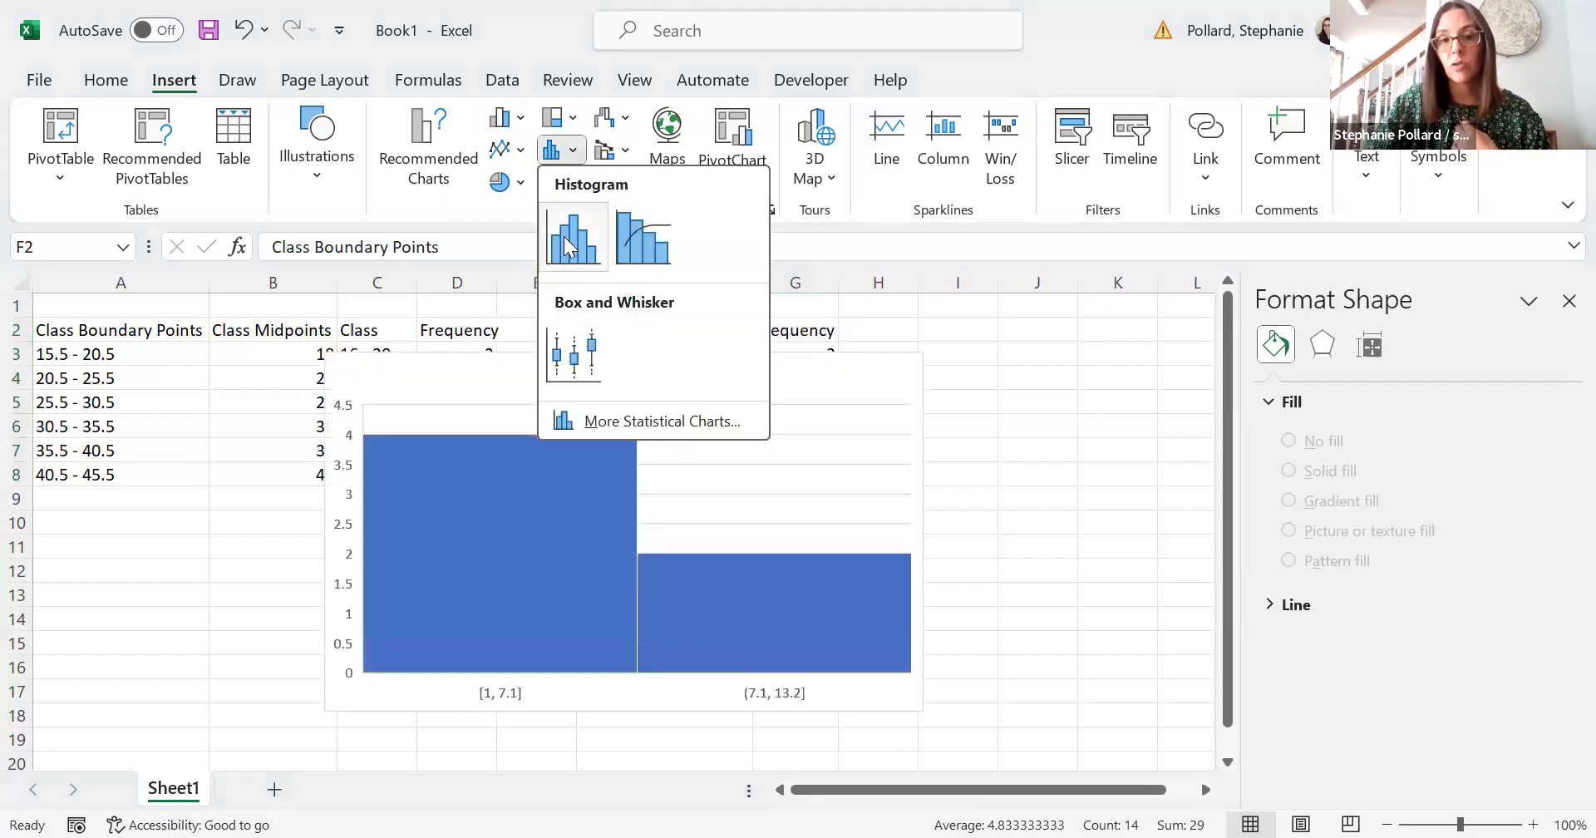
{"action": "left_click", "coordinate": [564, 238]}
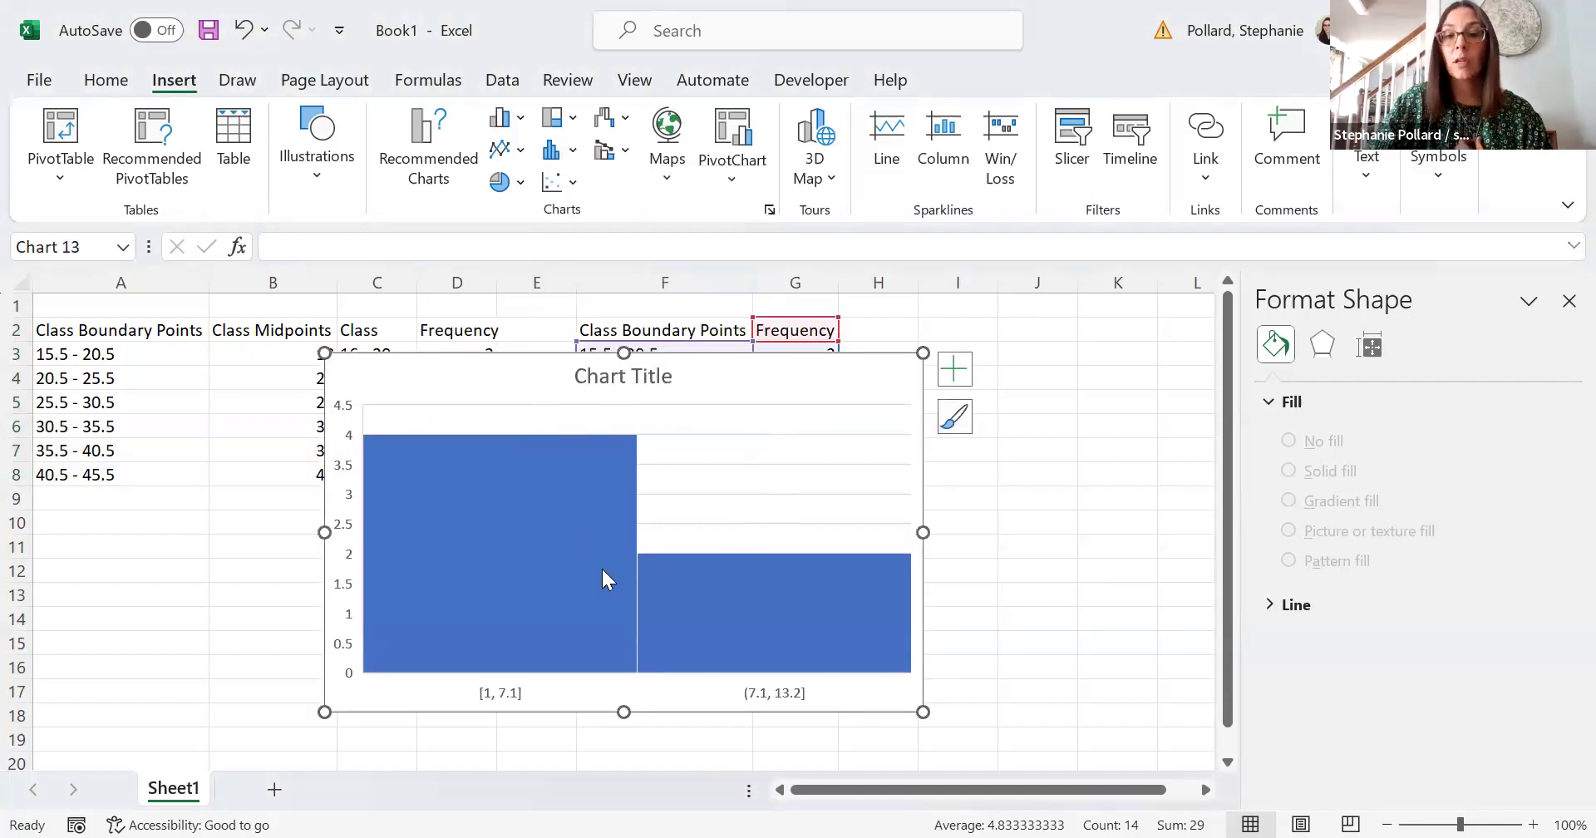
{"action": "mouse_move", "coordinate": [630, 565]}
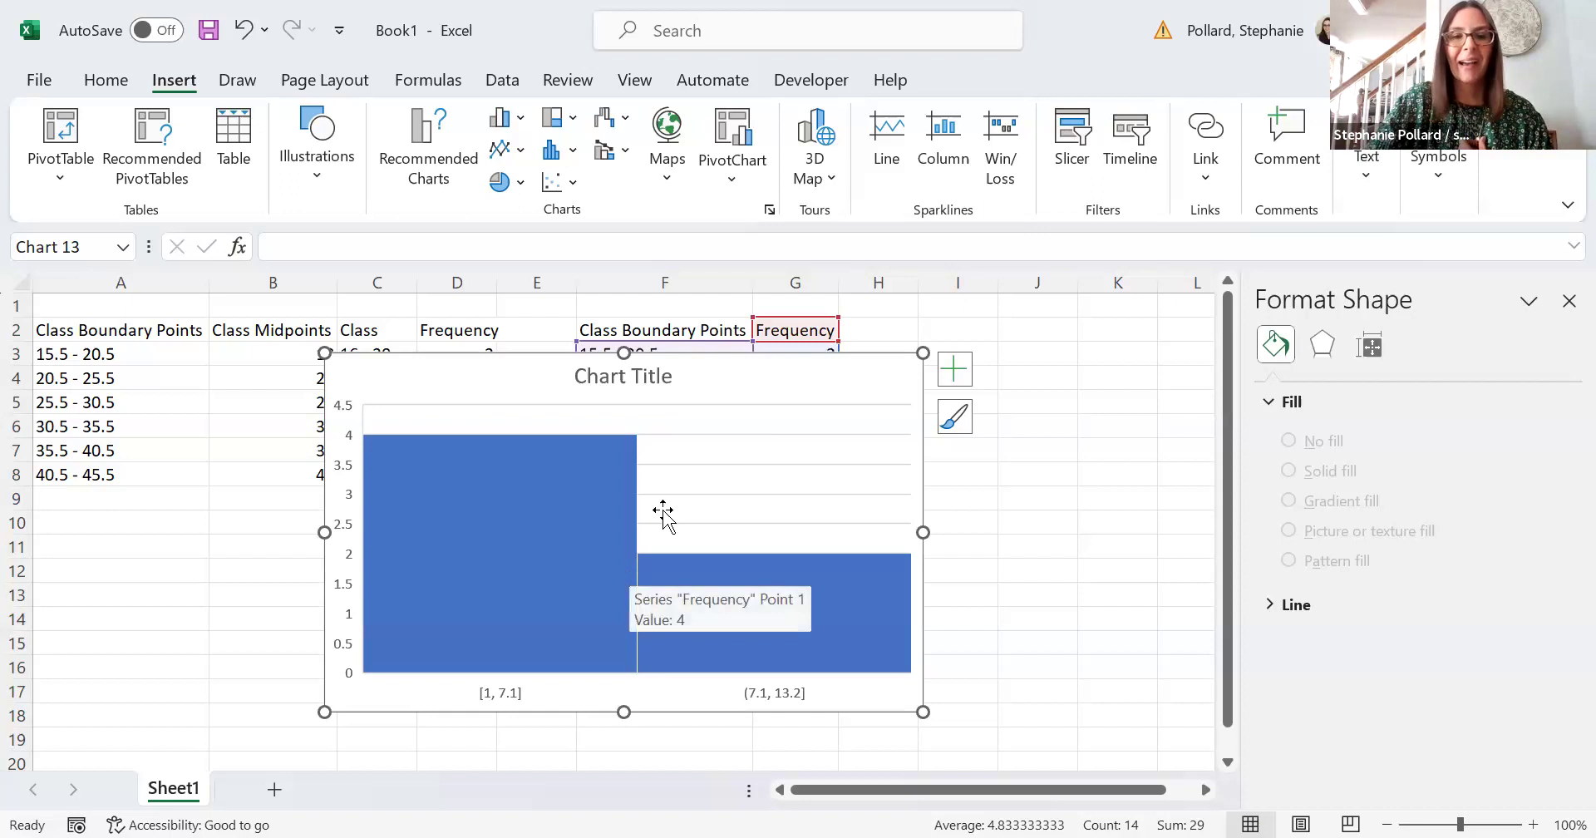
Step: Add axis titles to the new histogram
{"action": "left_click", "coordinate": [956, 370]}
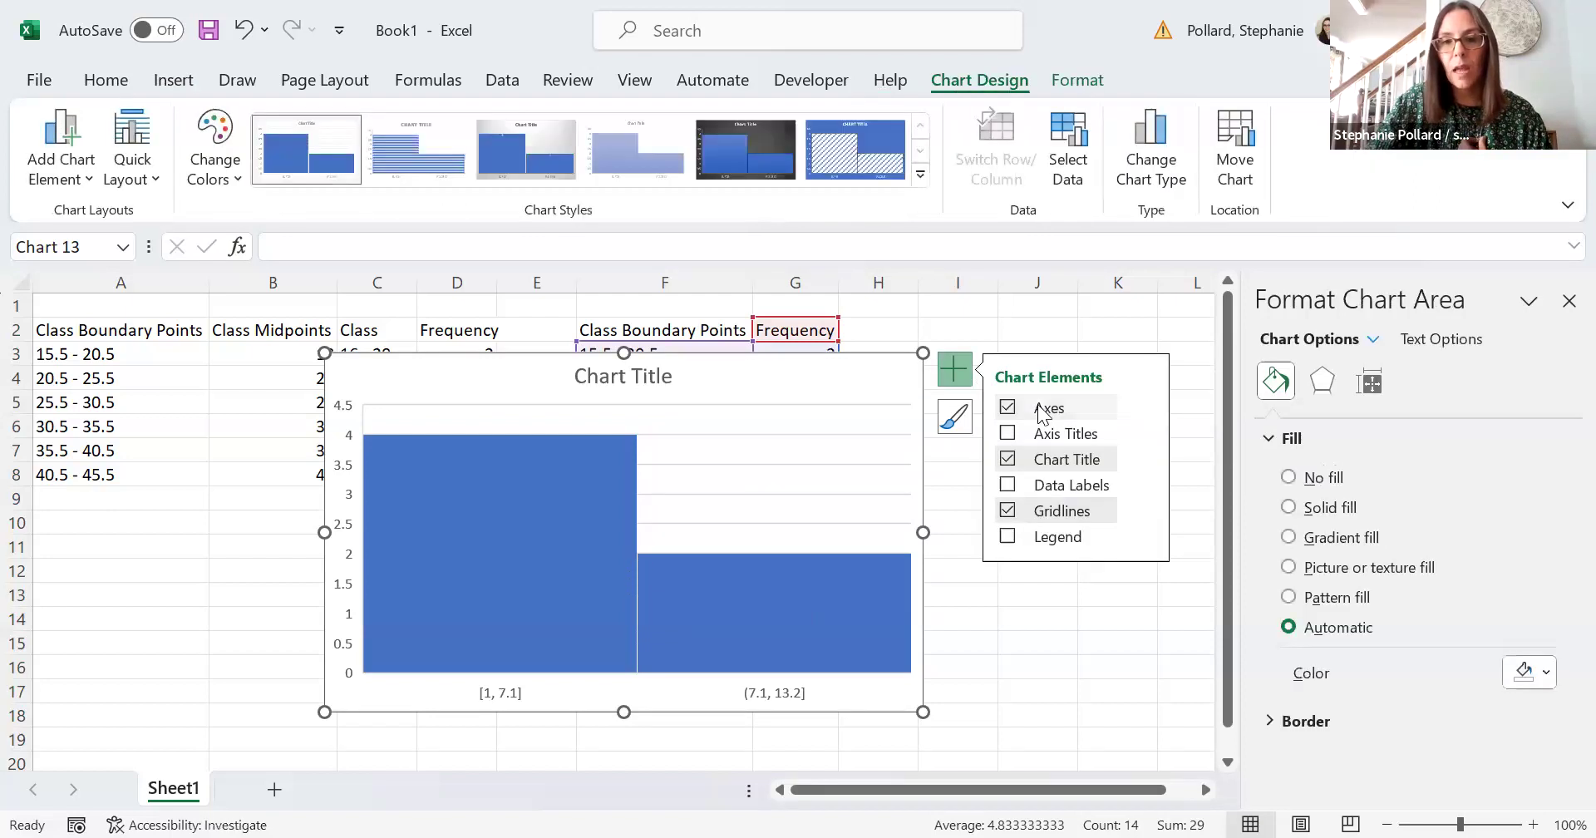
{"action": "left_click", "coordinate": [1004, 433]}
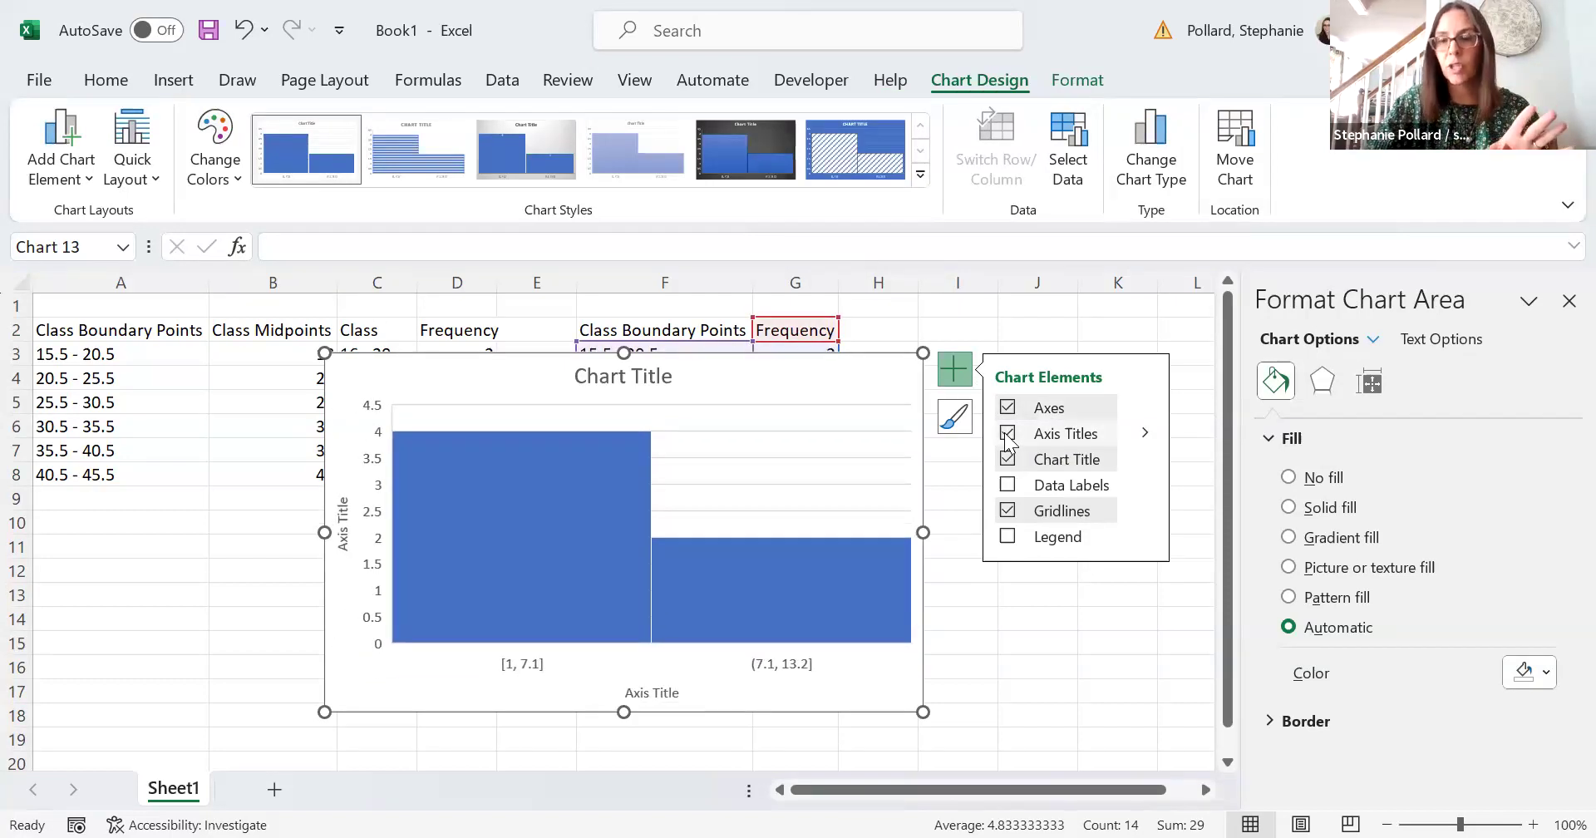
{"action": "left_click", "coordinate": [1008, 487]}
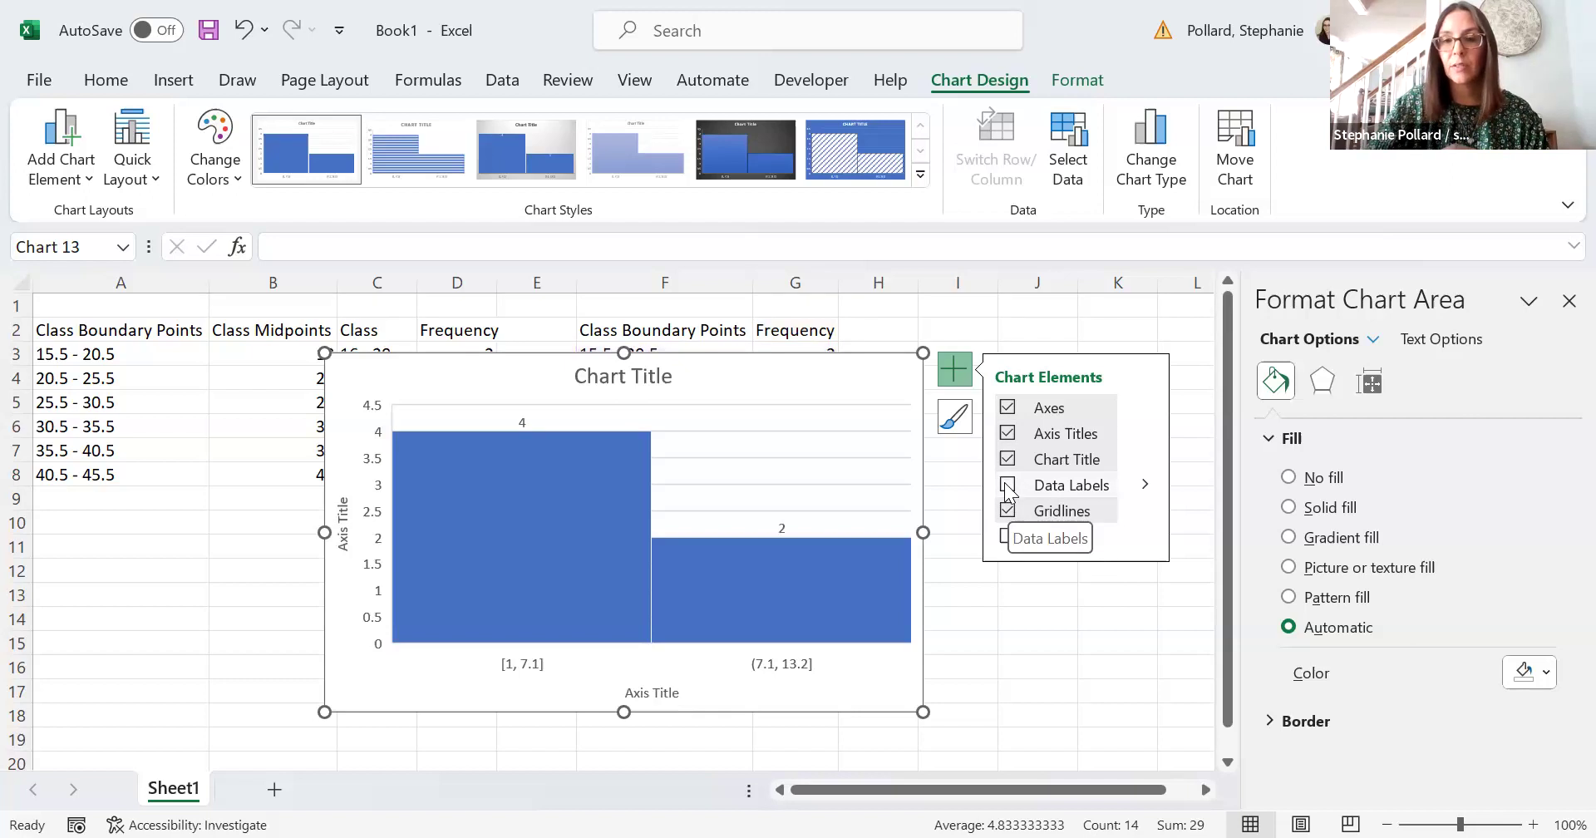
{"action": "left_click", "coordinate": [1008, 478]}
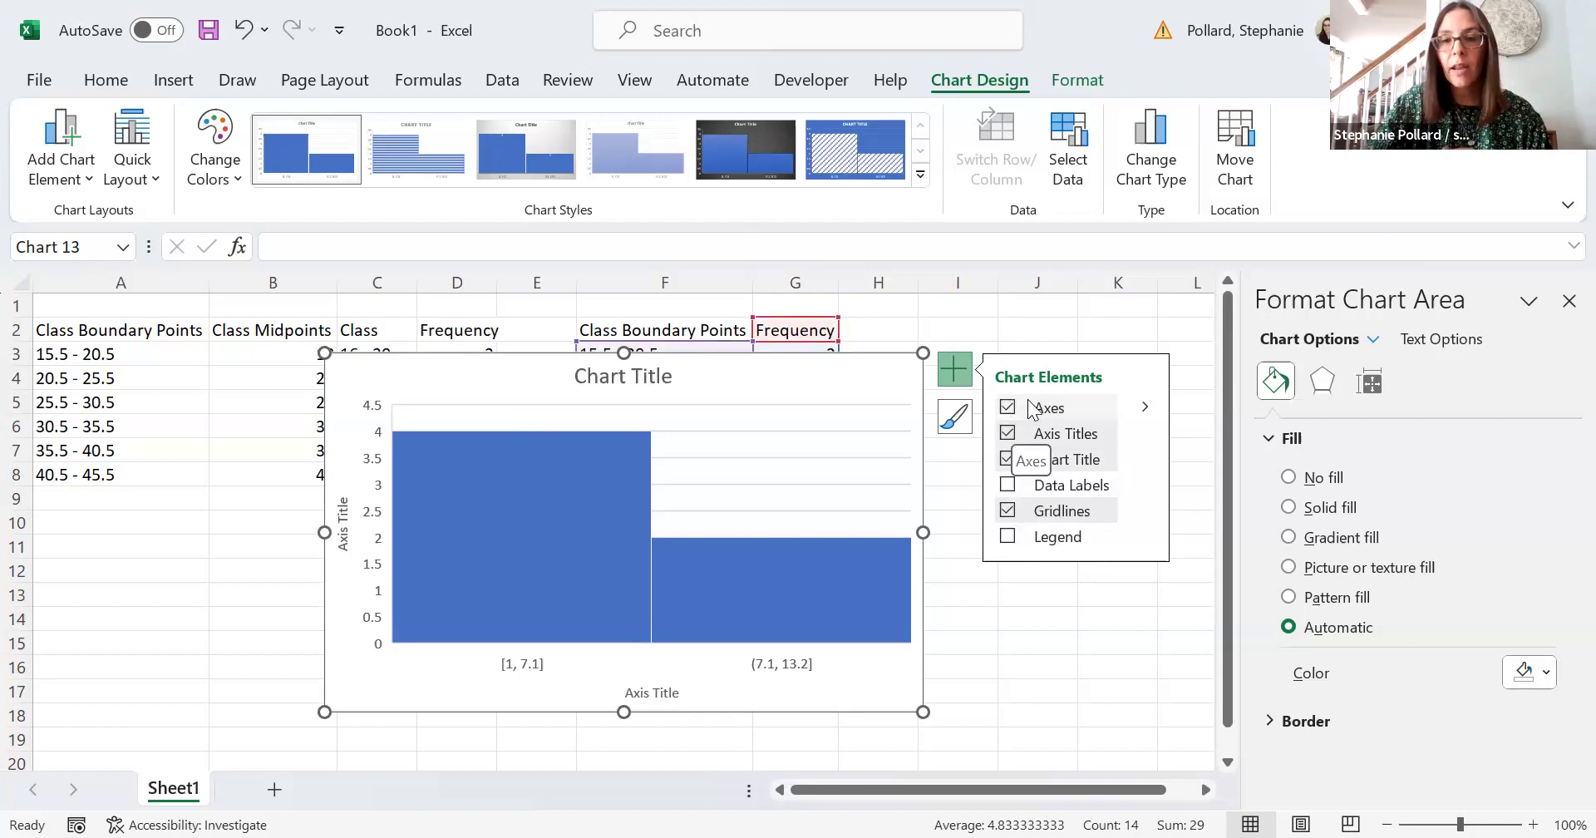
Step: Set the histogram's horizontal axis bins to By Category
{"action": "left_click", "coordinate": [1146, 405]}
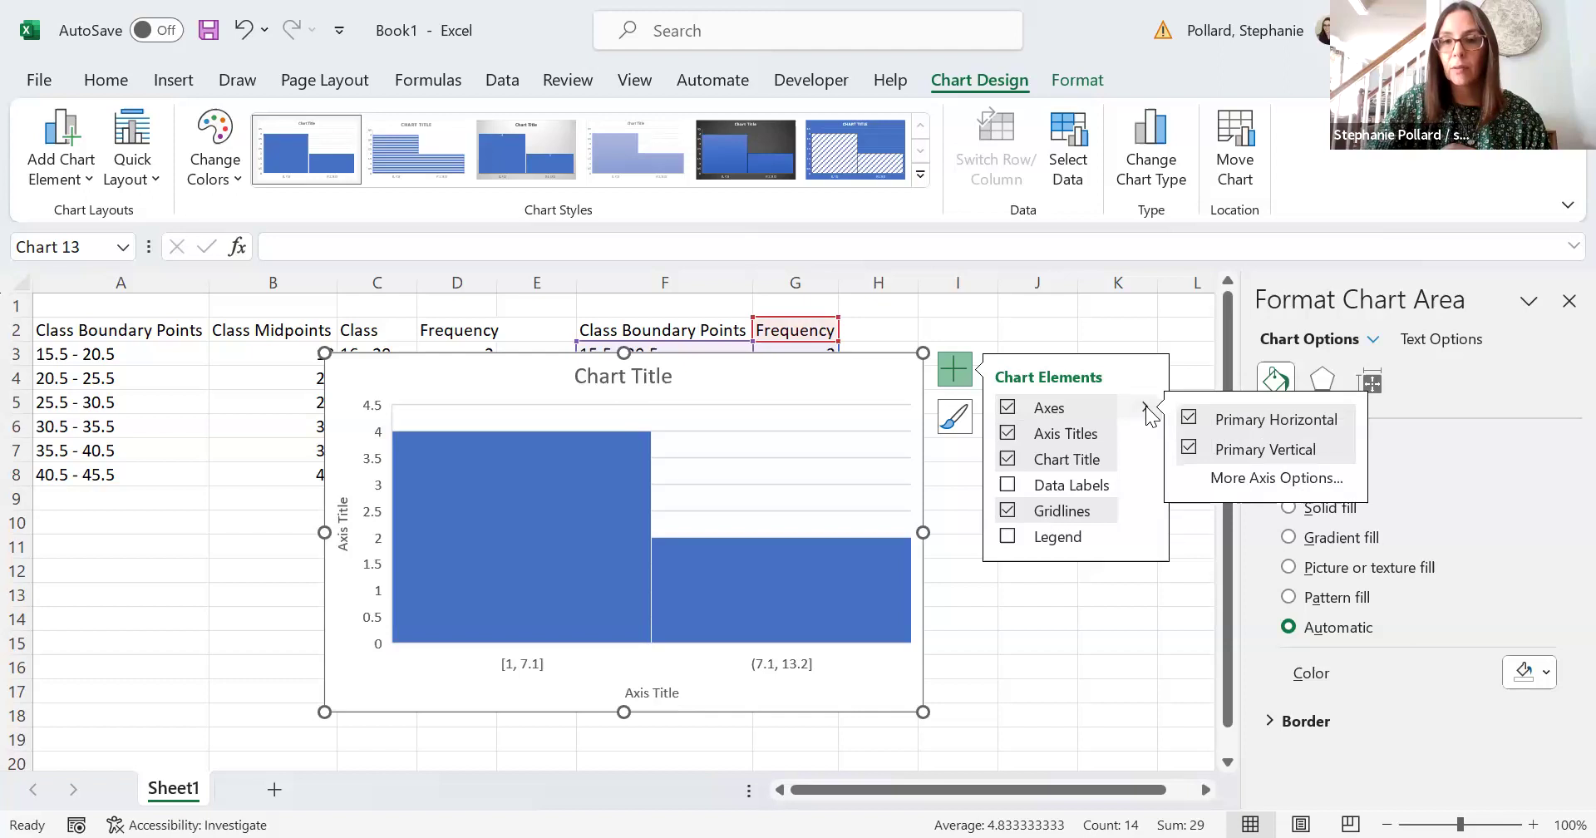
{"action": "left_click", "coordinate": [1231, 480]}
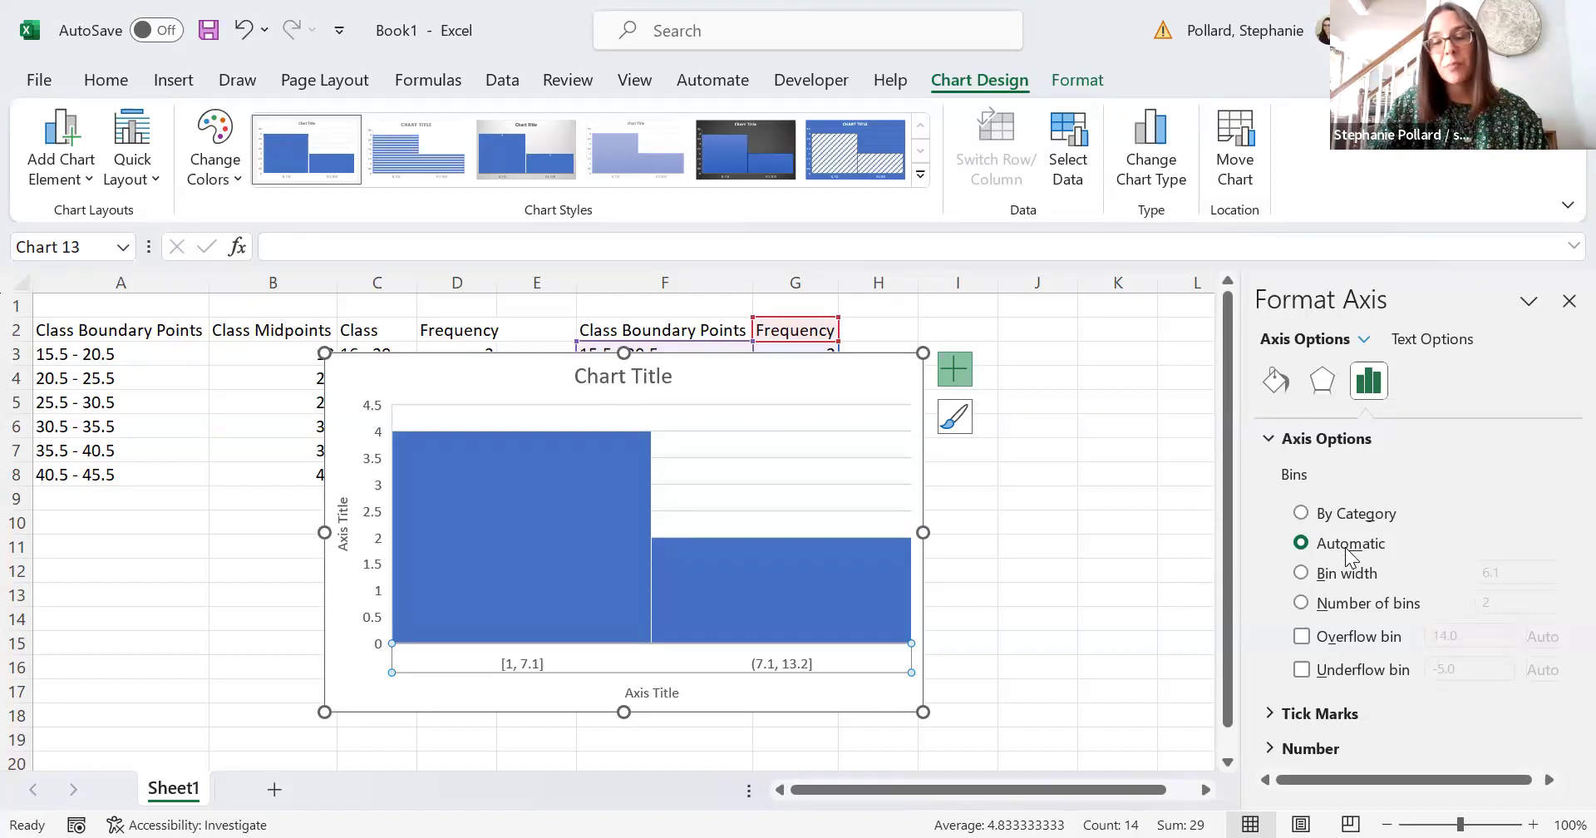
{"action": "left_click", "coordinate": [1301, 514]}
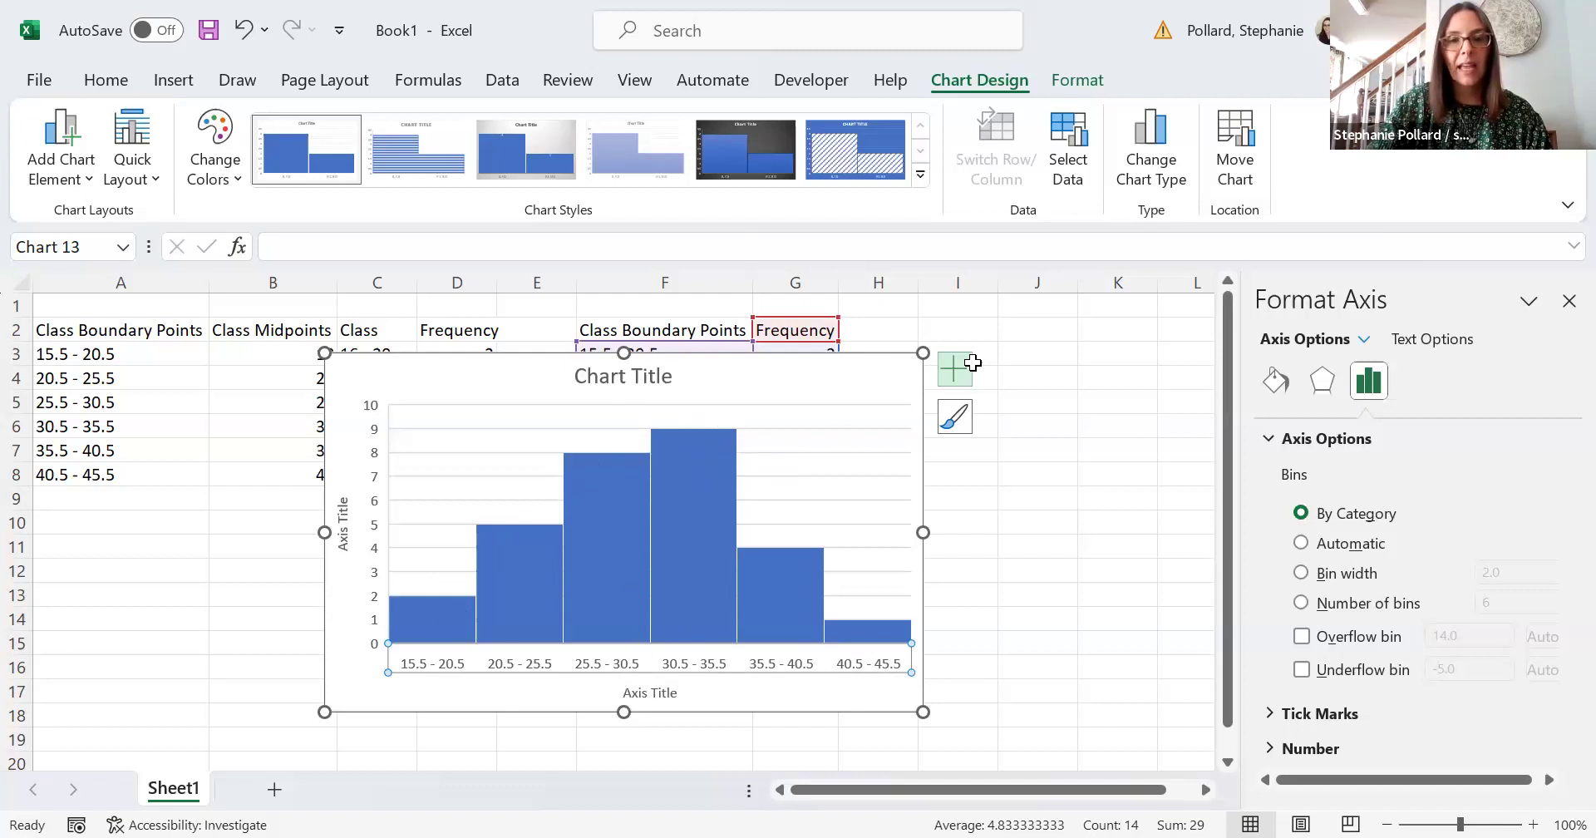
Step: Replace the horizontal axis title with "Class Boundary Points"
{"action": "left_click", "coordinate": [653, 692]}
{"action": "left_click", "coordinate": [670, 692]}
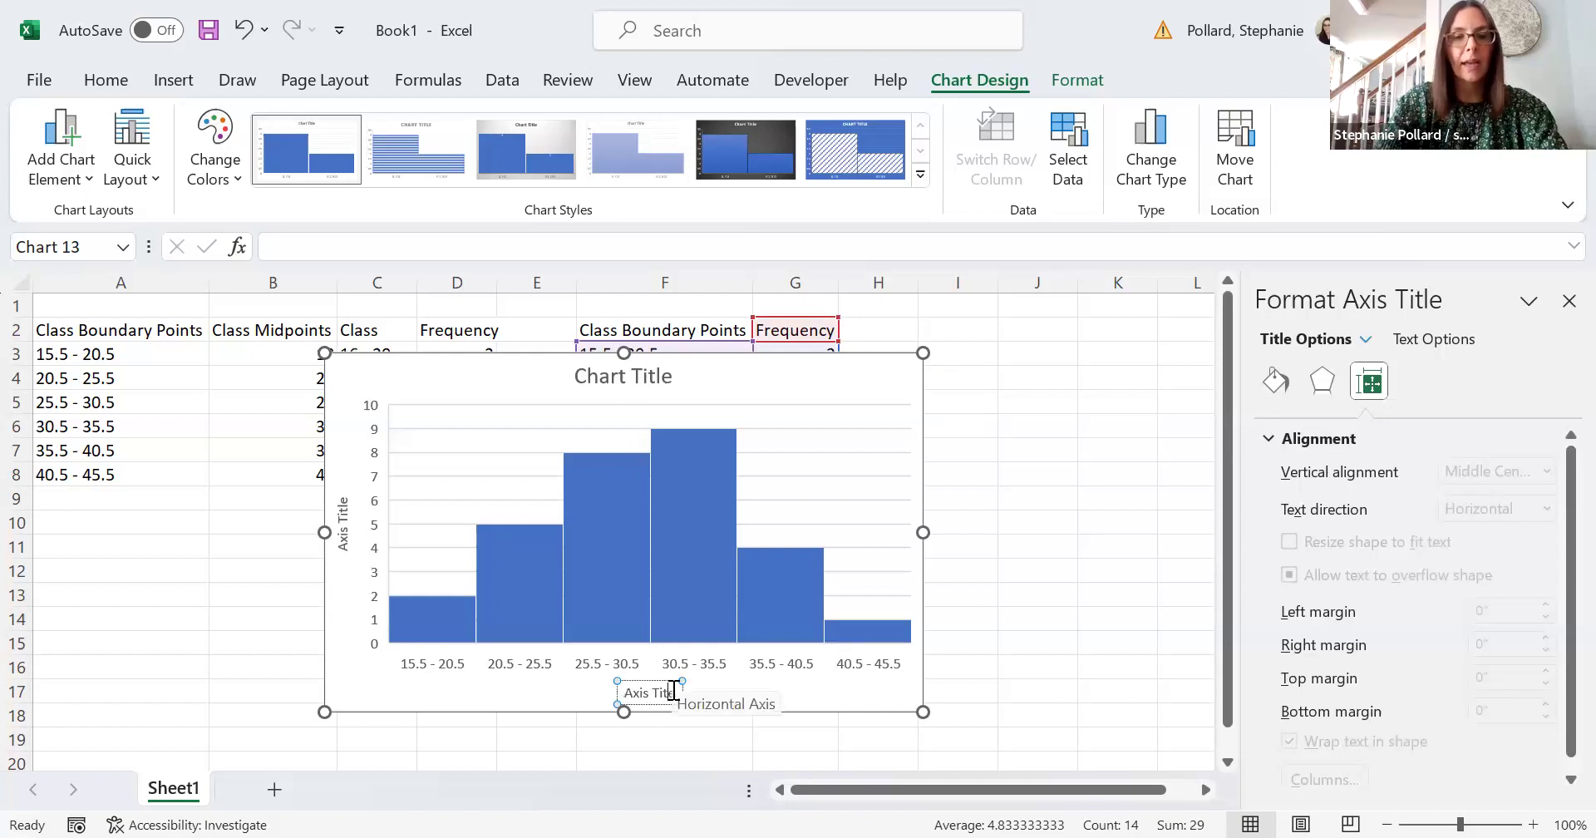
{"action": "key", "text": "BackSpace"}
{"action": "key", "text": "BackSpace"}
{"action": "key", "text": "BackSpace"}
{"action": "key", "text": "BackSpace"}
{"action": "key", "text": "BackSpace"}
{"action": "key", "text": "BackSpace"}
{"action": "key", "text": "BackSpace"}
{"action": "key", "text": "BackSpace"}
{"action": "key", "text": "BackSpace"}
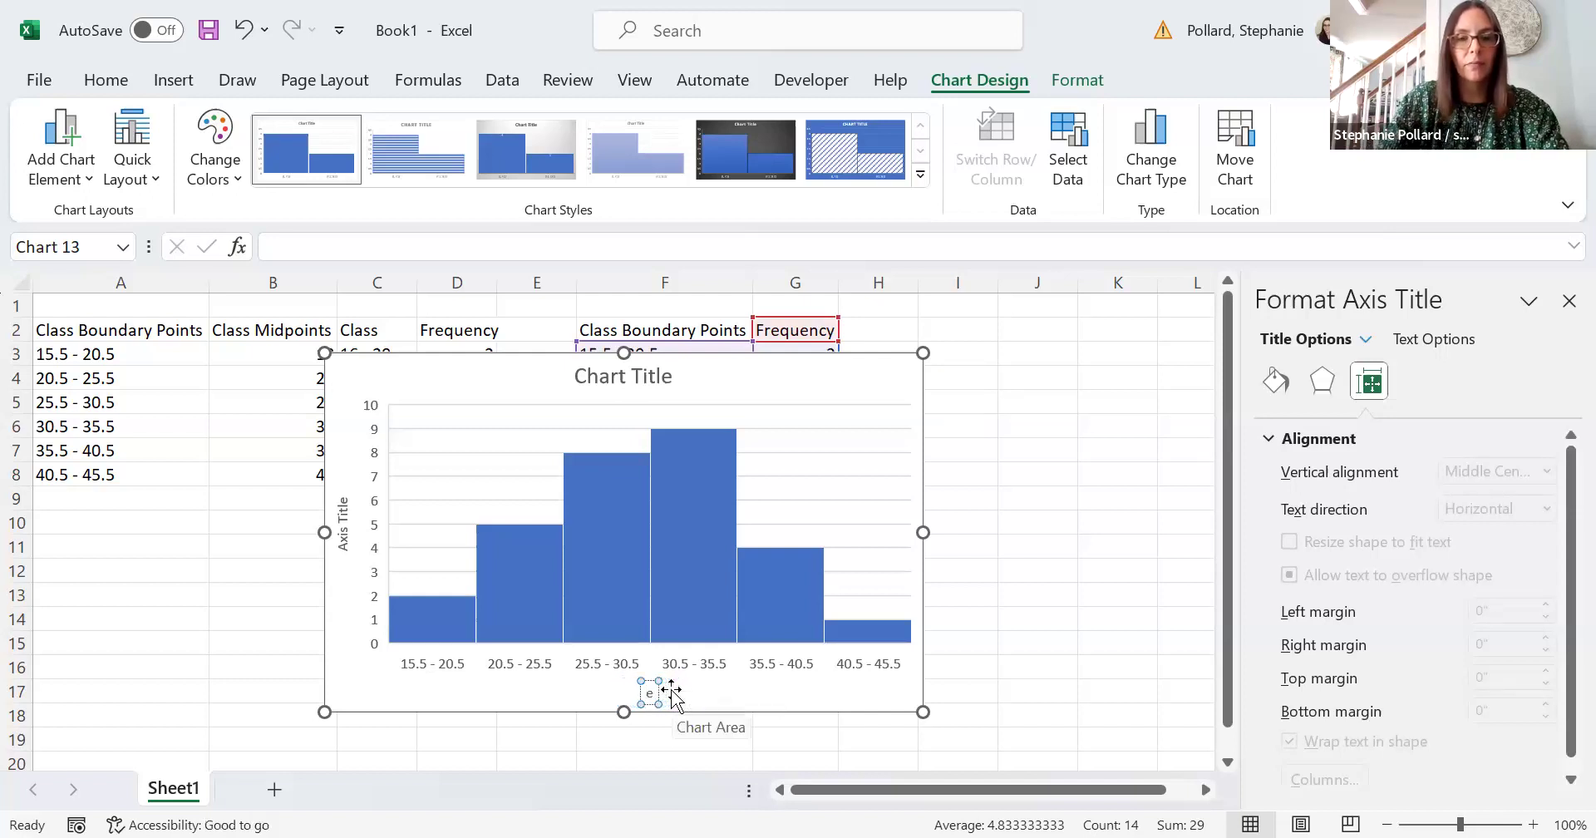
{"action": "key", "text": "Delete"}
{"action": "type", "text": "Clas"}
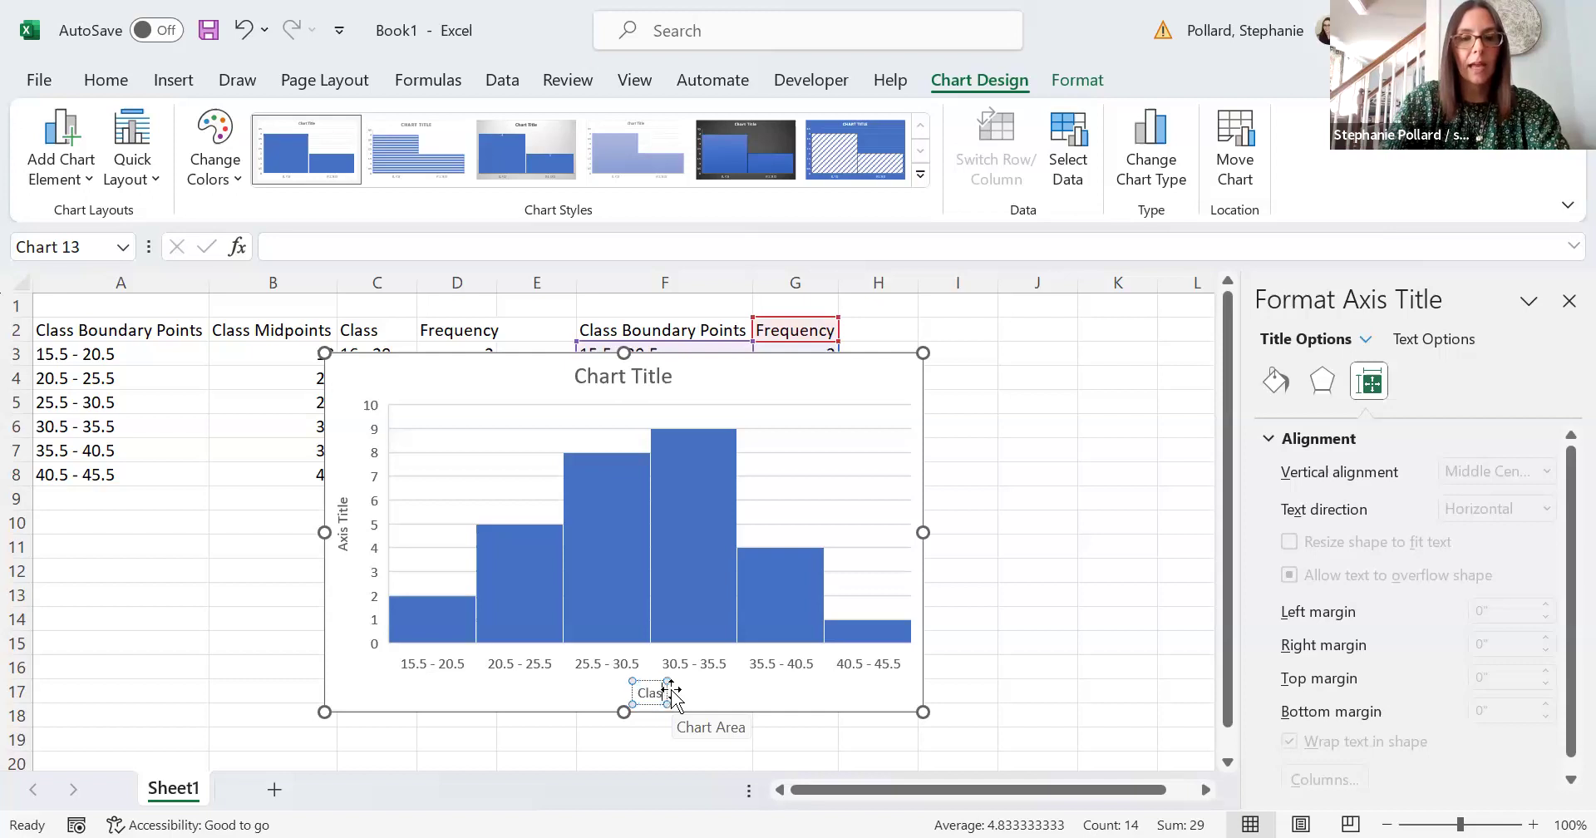
{"action": "type", "text": "s Boundary Points"}
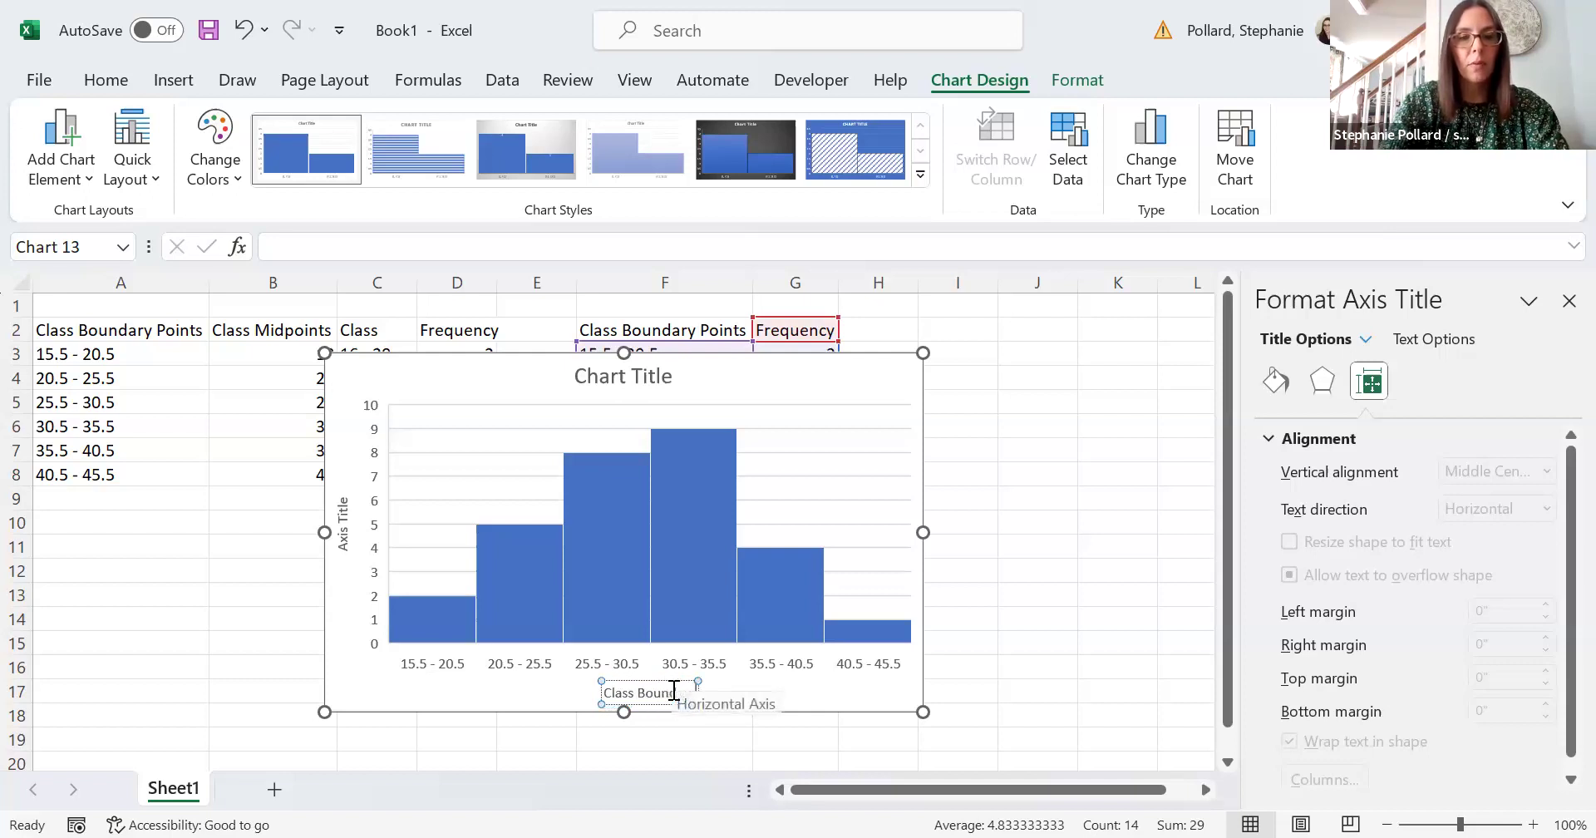
Step: Move the histogram below the data tables so its upper edge sits at about row 10, and switch to another window
{"action": "left_click", "coordinate": [347, 524]}
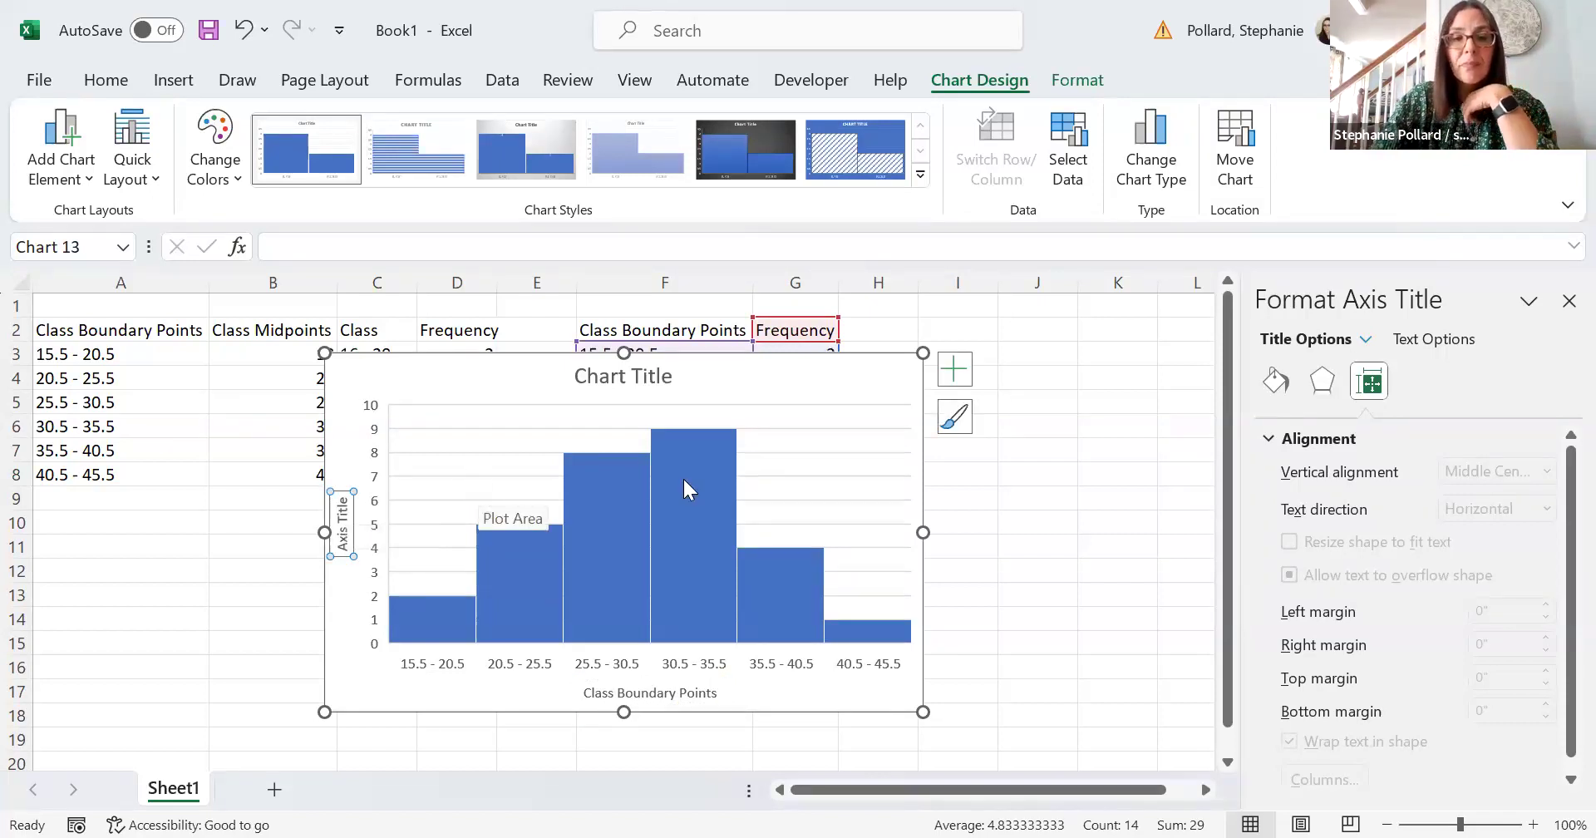
{"action": "mouse_move", "coordinate": [791, 547]}
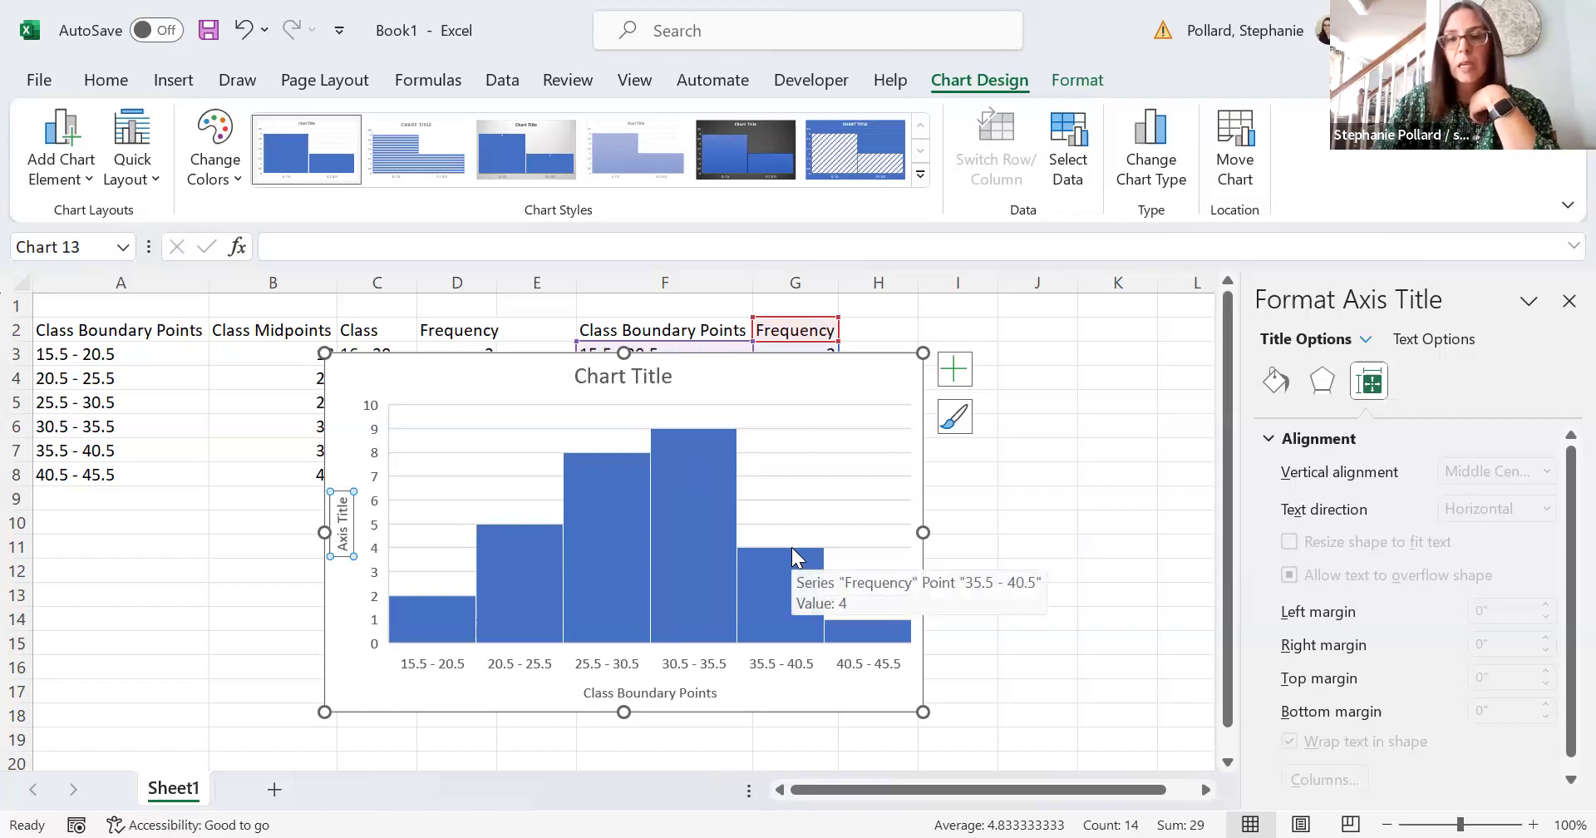
{"action": "left_click_drag", "start_coordinate": [787, 420], "coordinate": [844, 545]}
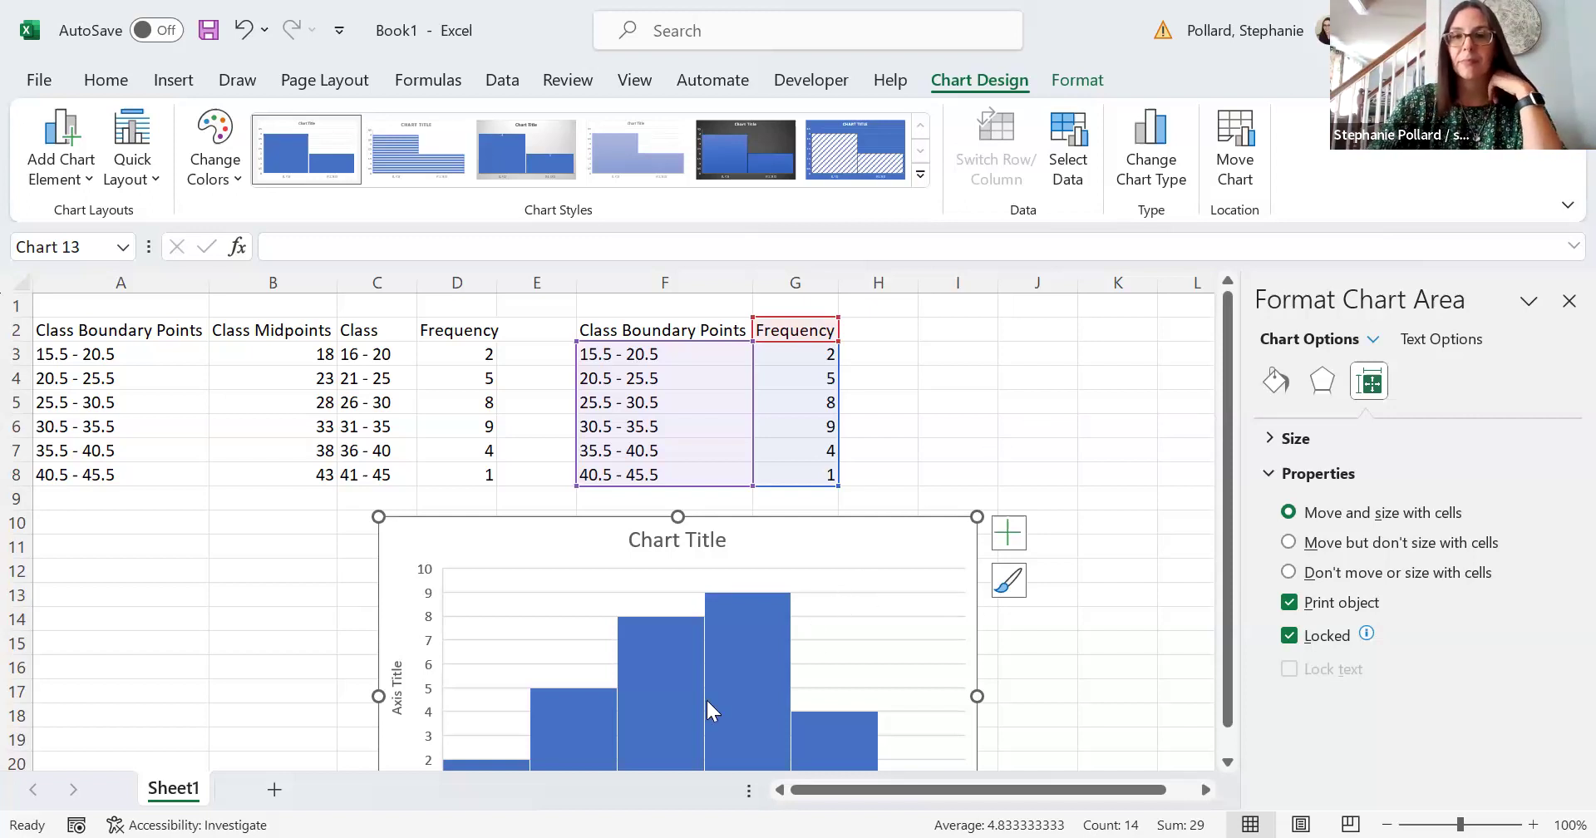
{"action": "key", "text": "alt+Tab"}
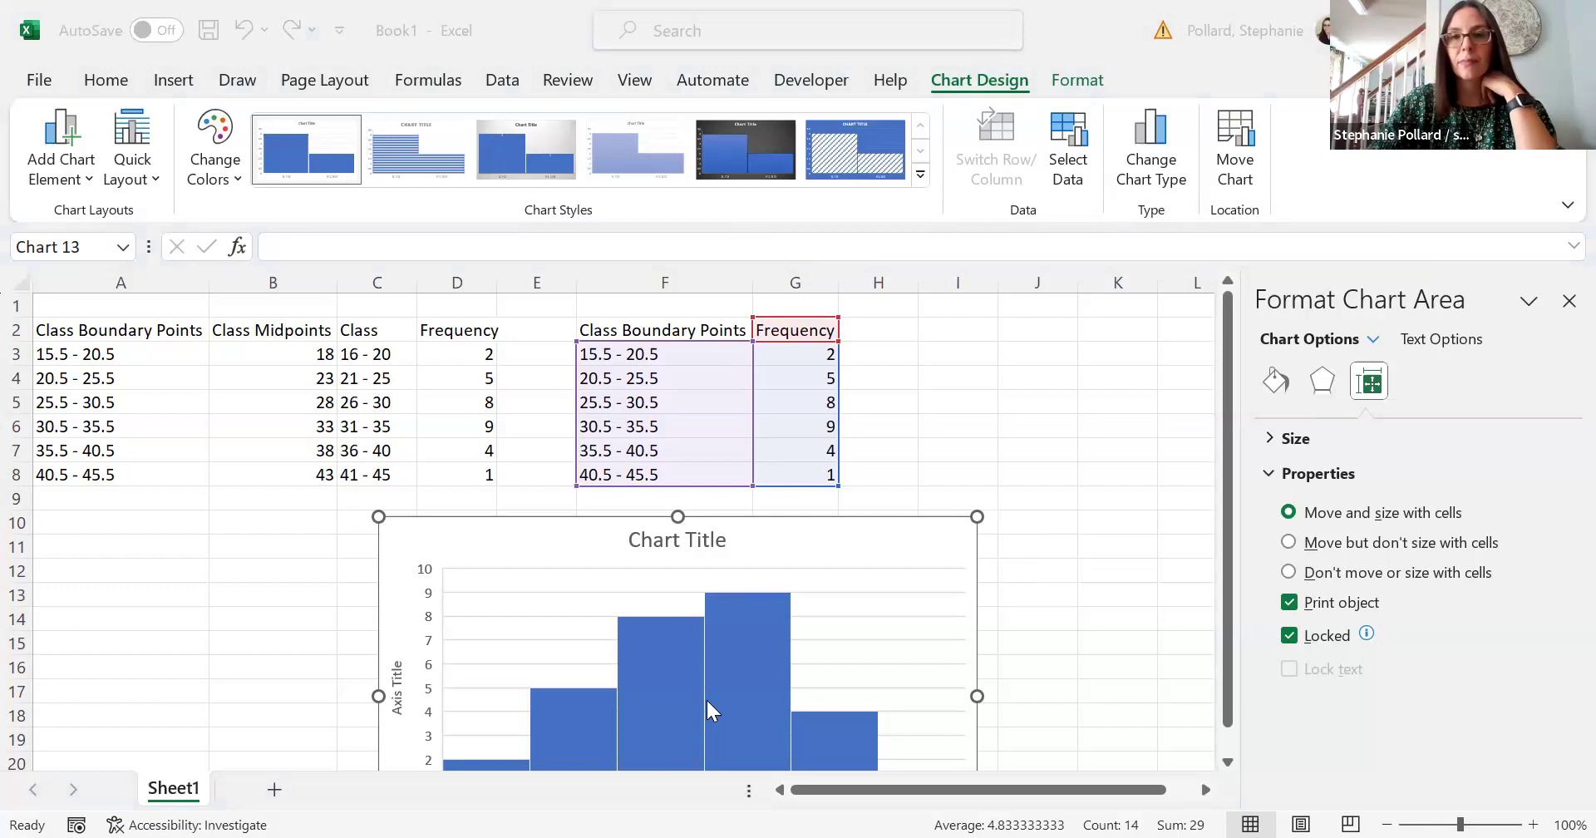